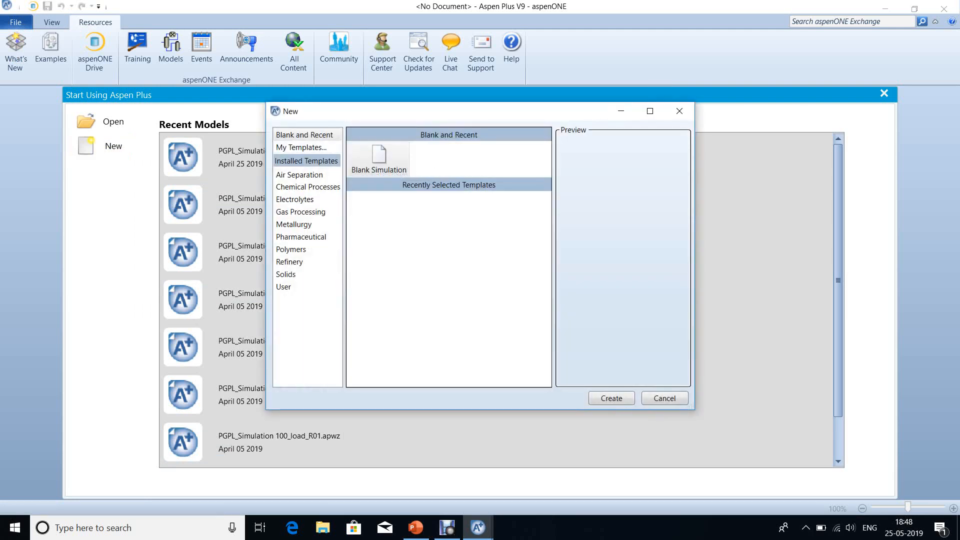
Create a new simulation from the Blank Simulation template and close the extra empty Aspen Plus window
left_click(611, 398)
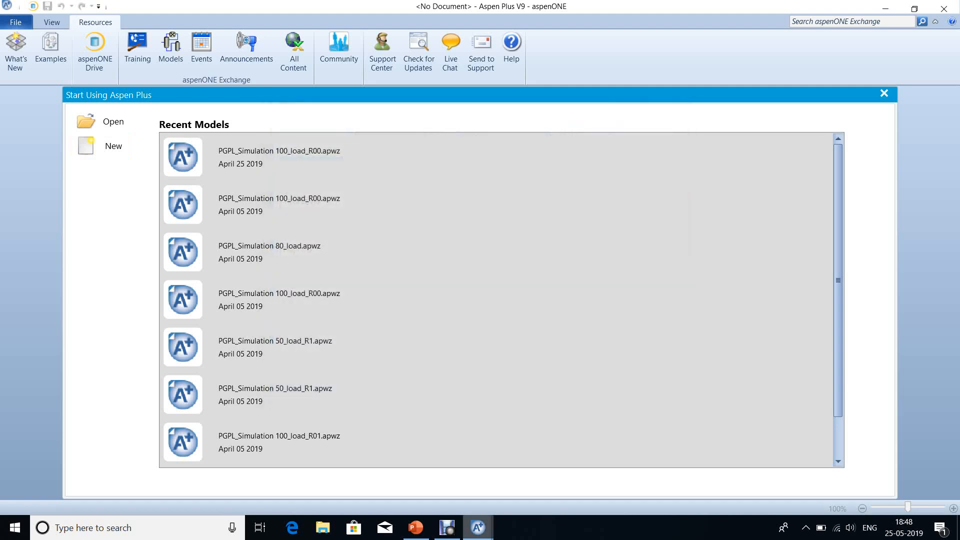
mouse_move(478, 527)
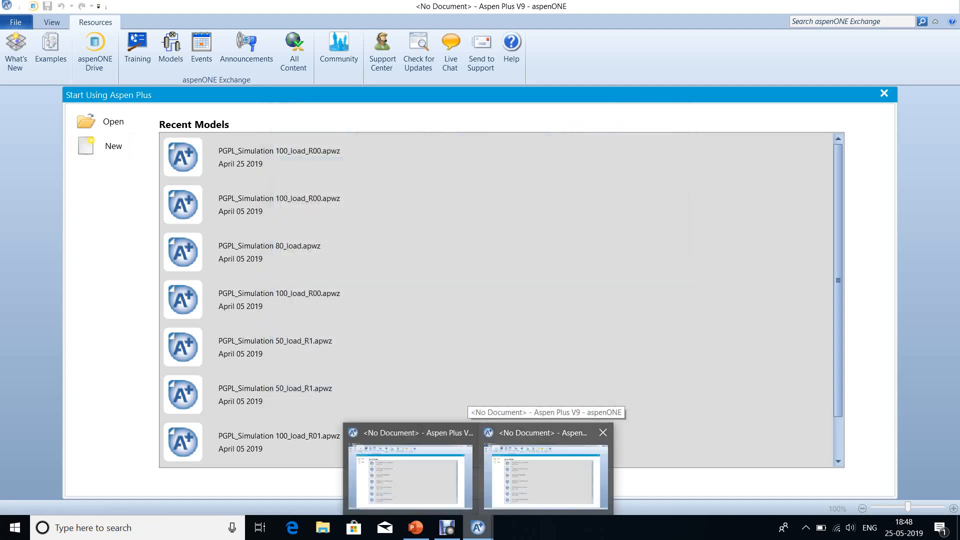
left_click(546, 473)
left_click(947, 6)
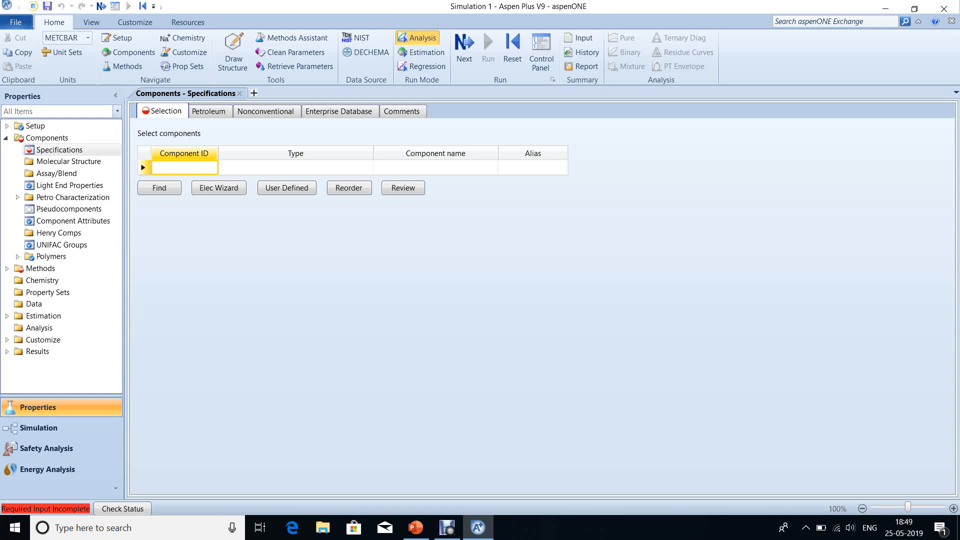
Check the compound named on slide 4 of the PowerPoint presentation and add BUTANE to the component list in Aspen Plus
left_click(416, 527)
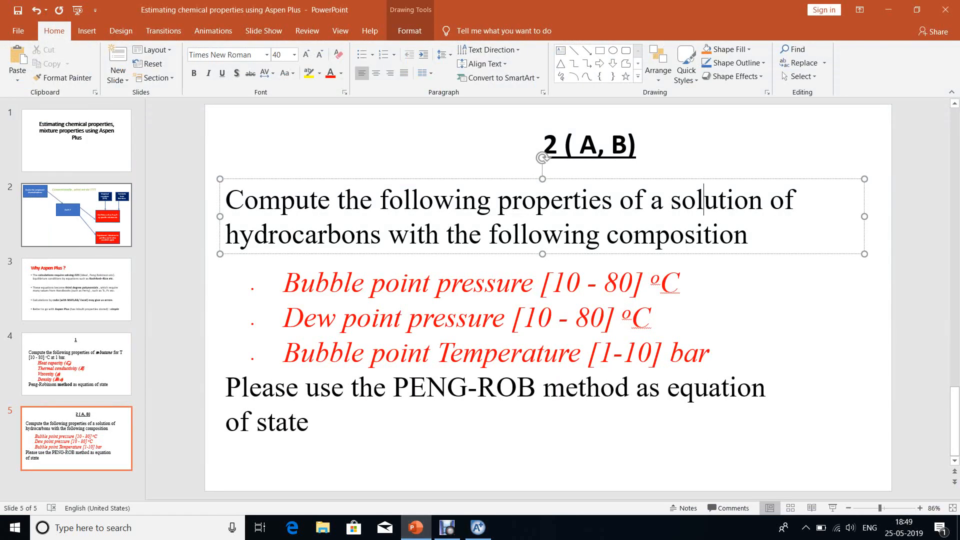
left_click(76, 365)
left_click_drag(671, 223, 773, 224)
left_click(477, 528)
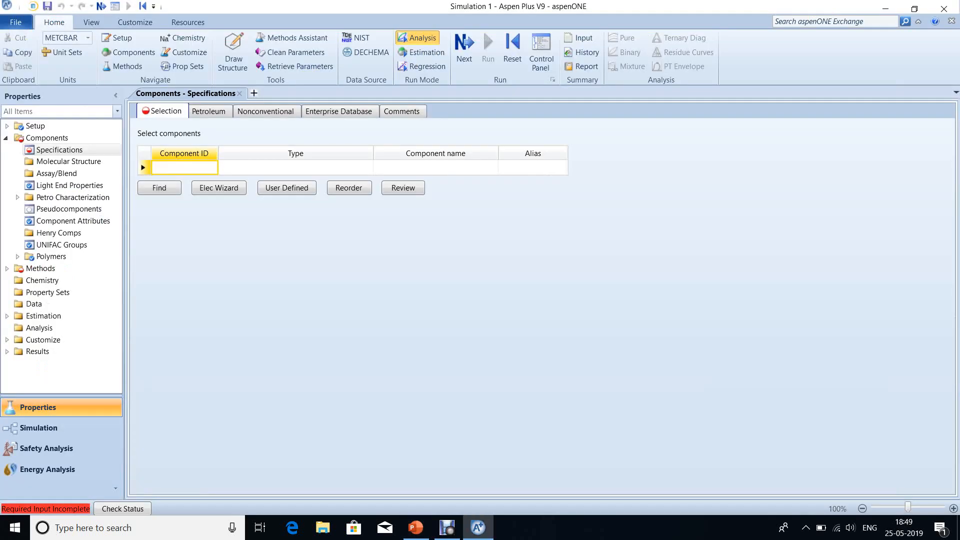
type("BUTANE")
key("Return")
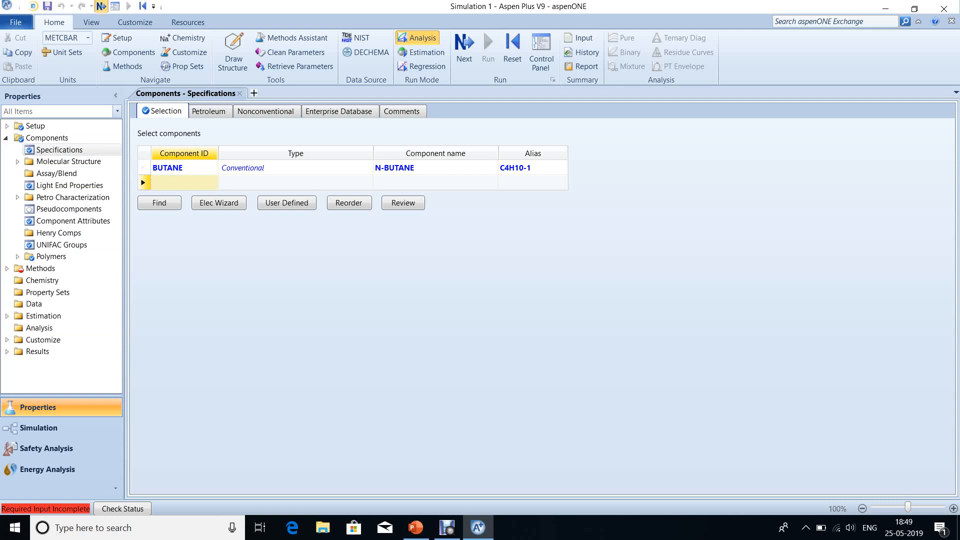
Set the global property method to PENG-ROB in the method specifications, checking the task slide for the required equation of state
left_click(101, 6)
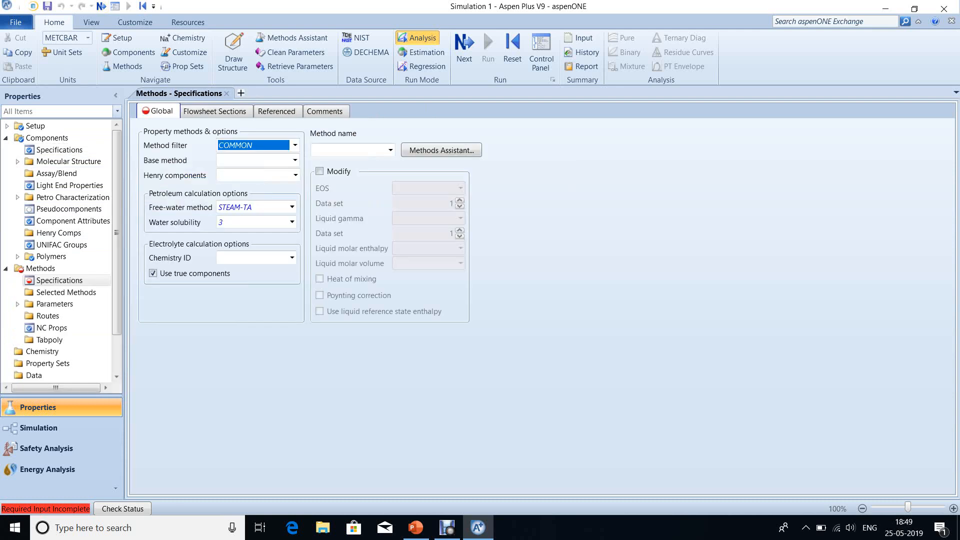
left_click(390, 150)
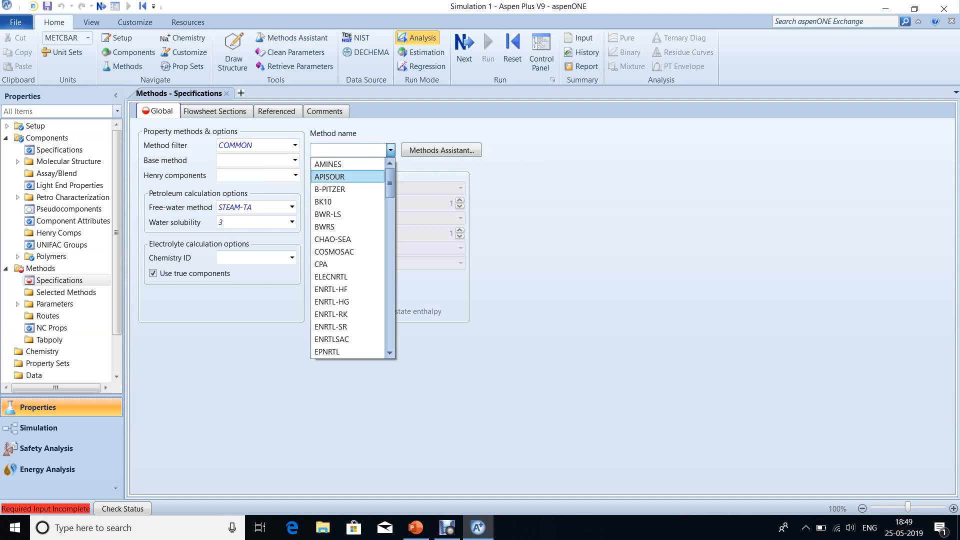
scroll(348, 258, "down", 13)
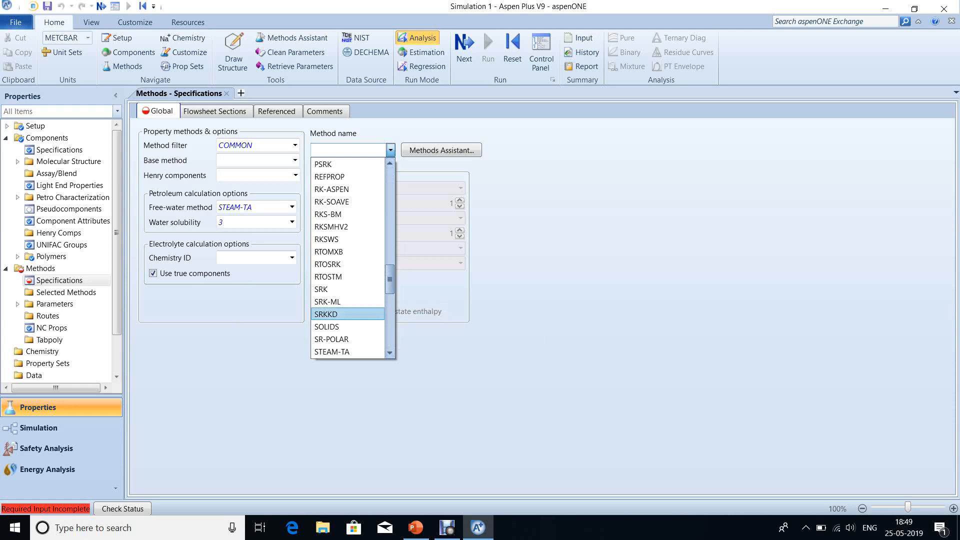
key("alt+Tab")
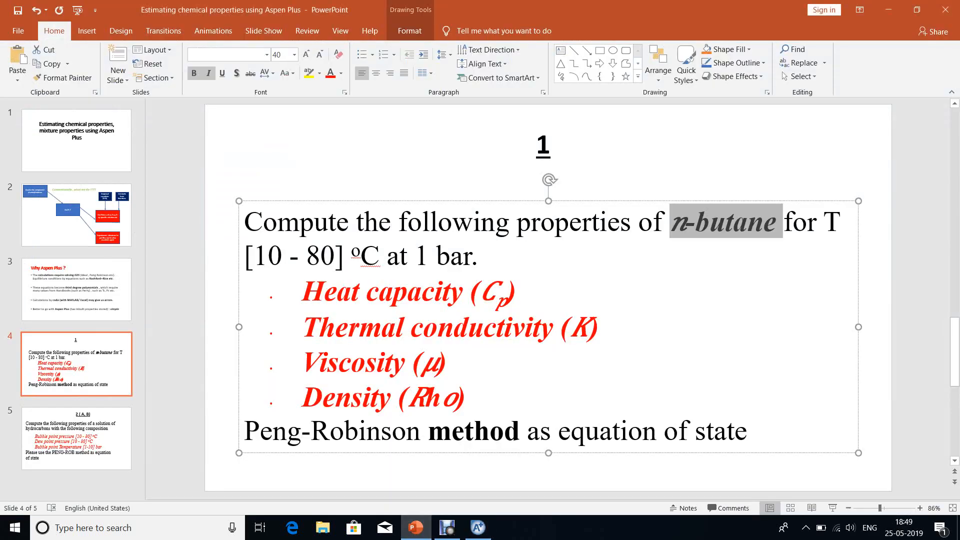
key("alt+Tab")
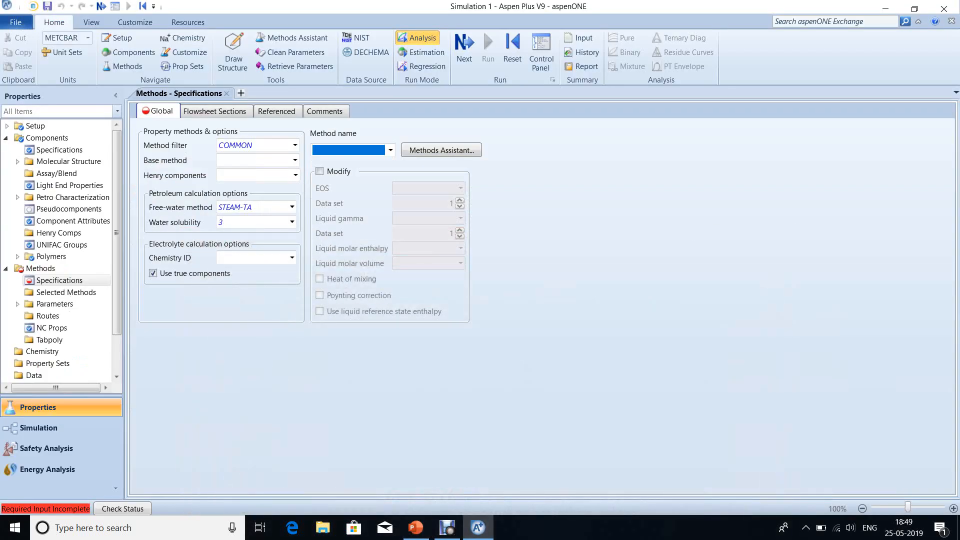
type("PENG-ROB")
key("Return")
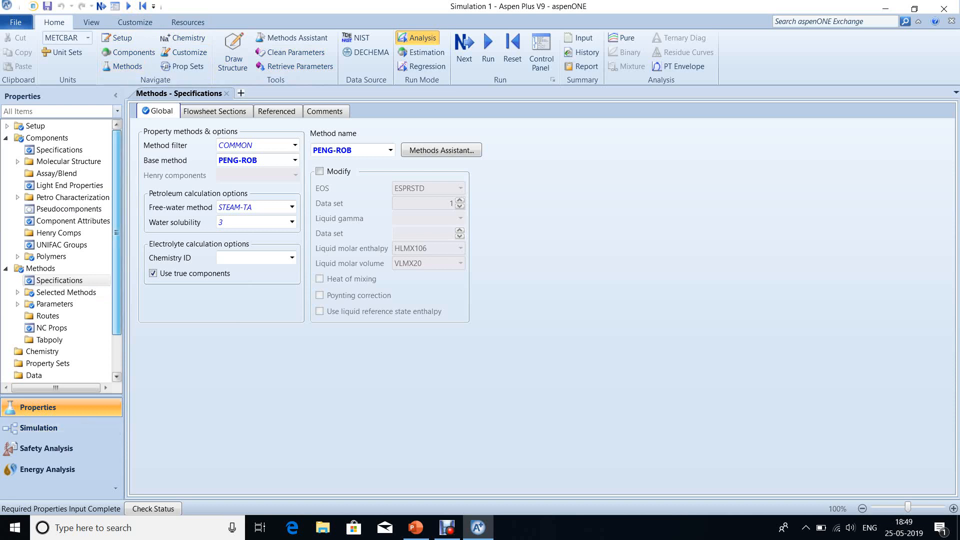
Create a pure component analysis and set its property type to All
scroll(58, 250, "down", 2)
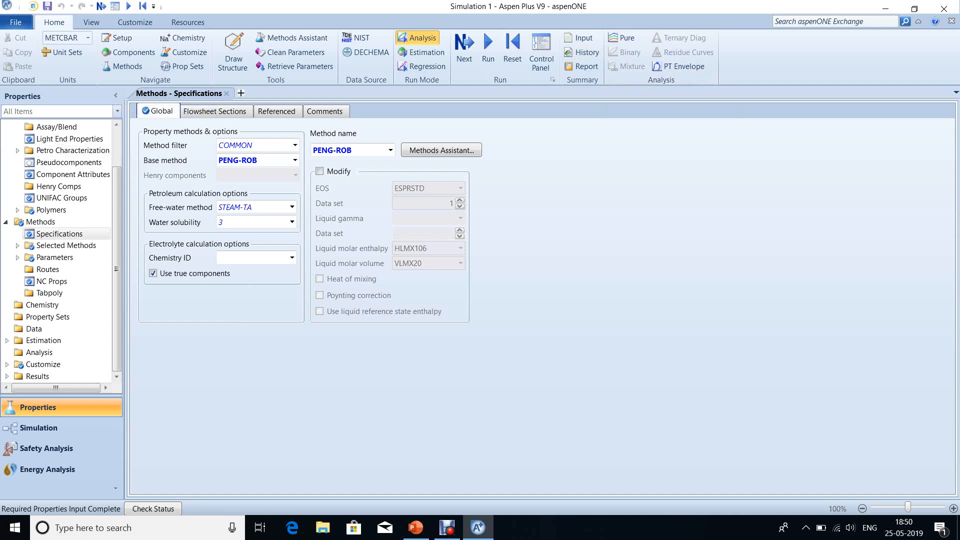
left_click(623, 37)
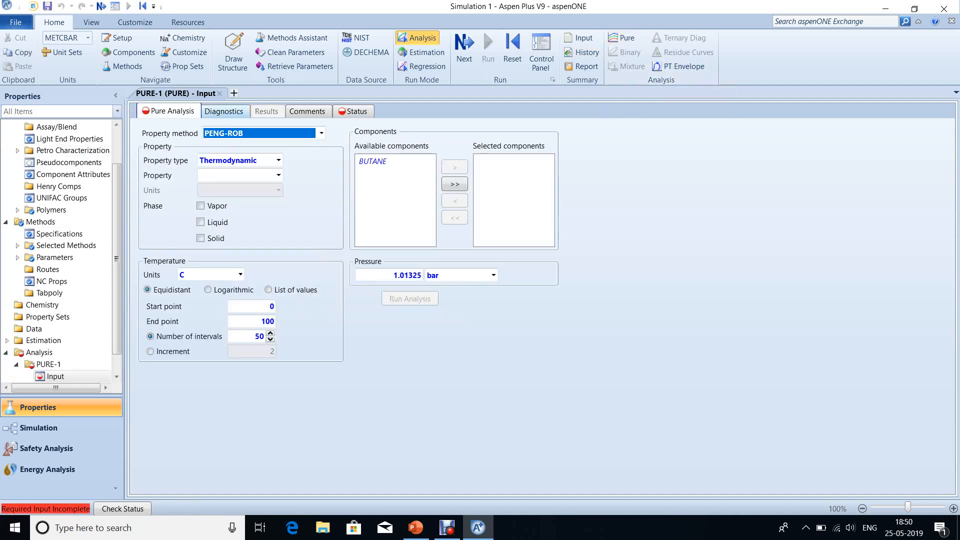
left_click(278, 160)
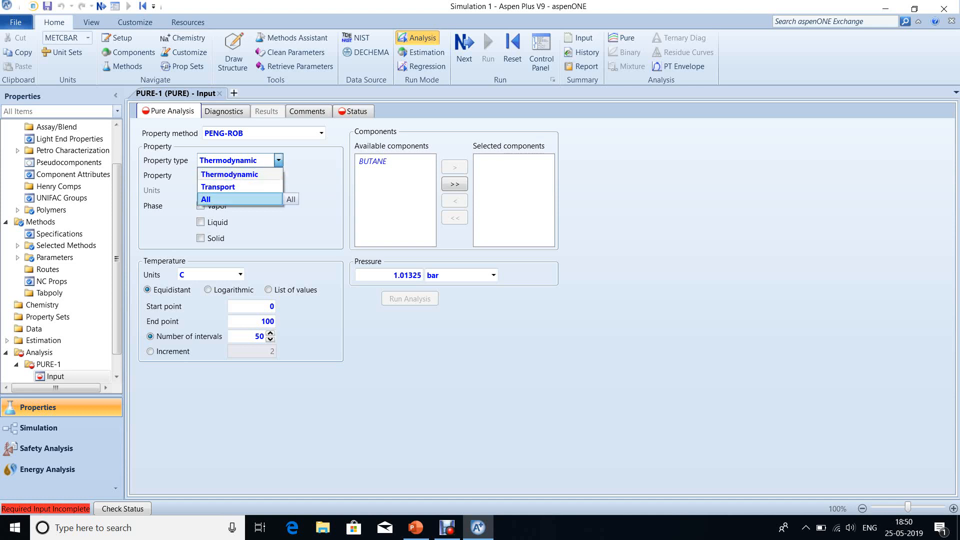
left_click(239, 199)
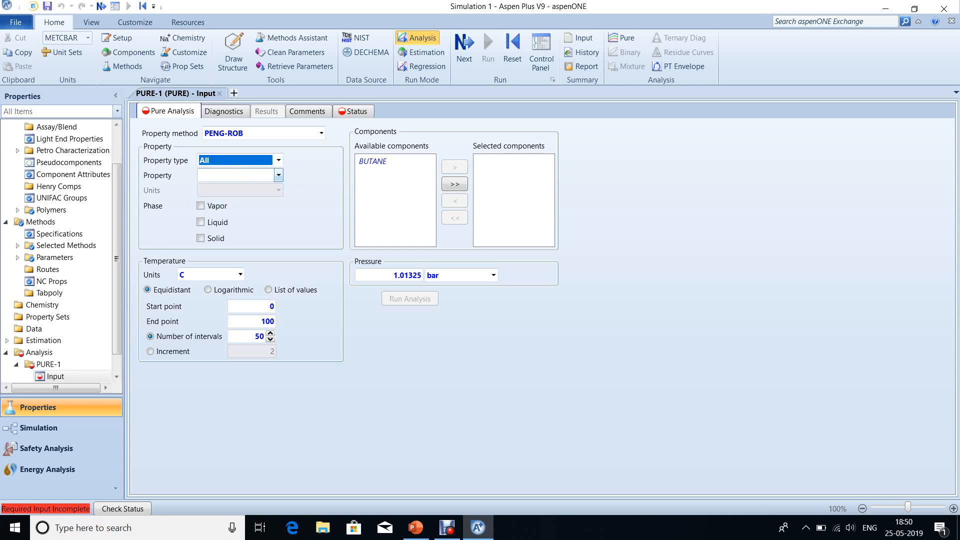
Choose the pure-component viscosity MU as the property to analyse and set its units to cP
left_click(278, 175)
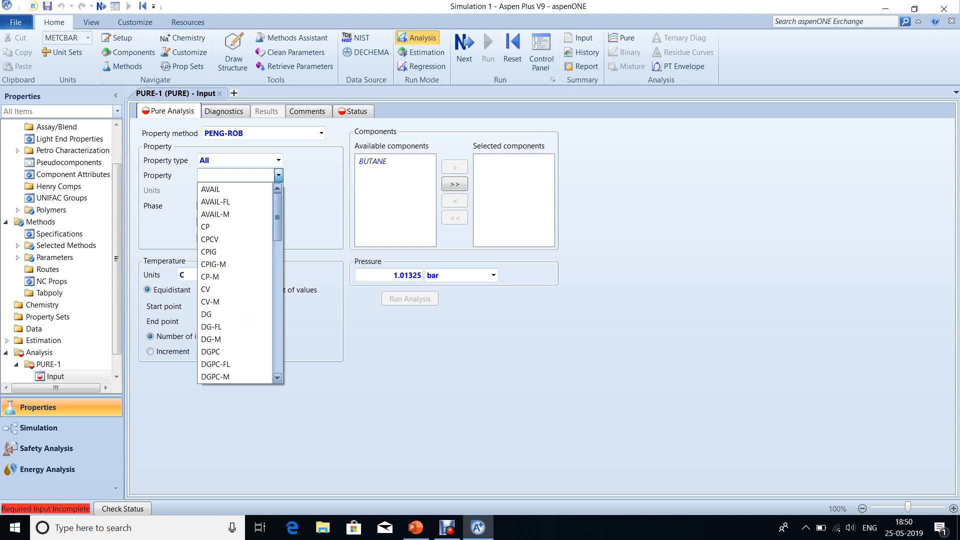
left_click(279, 175)
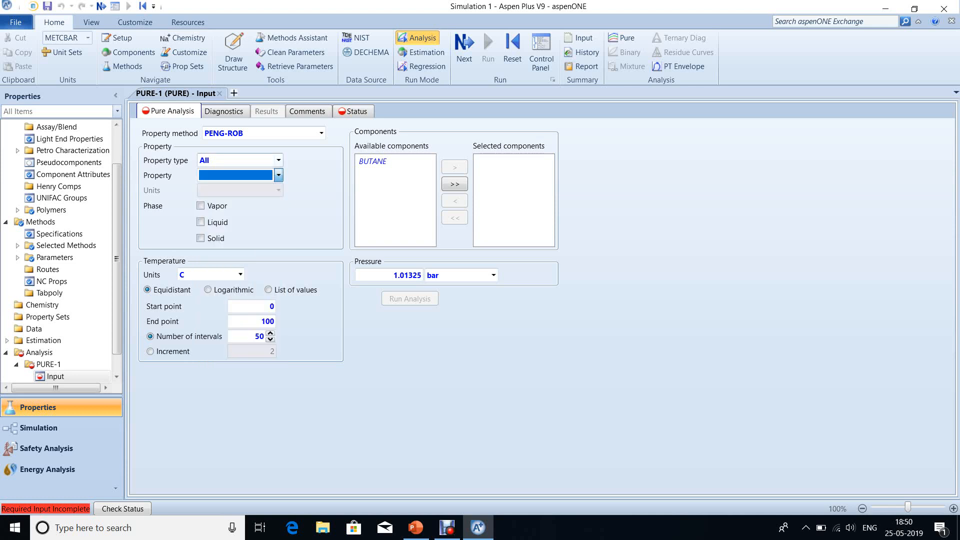
left_click(278, 161)
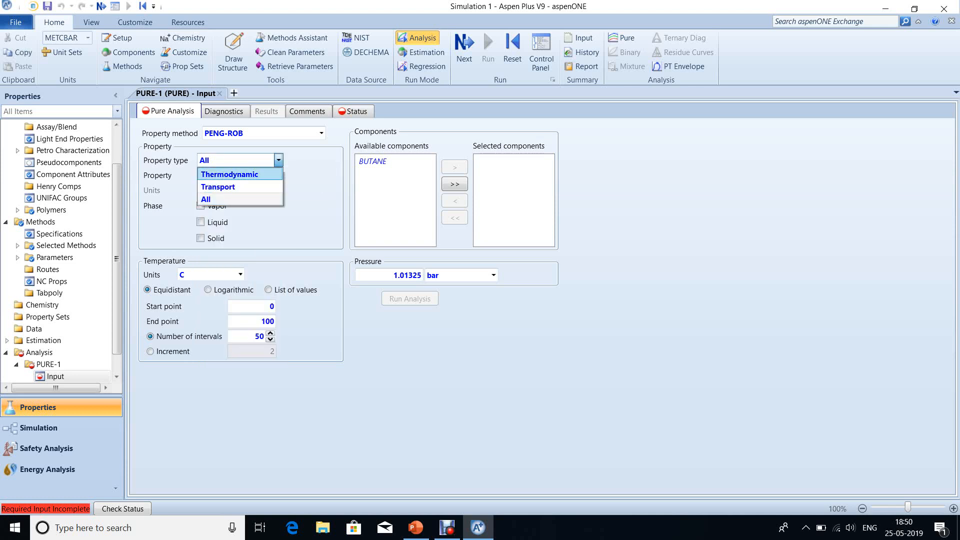
left_click(278, 161)
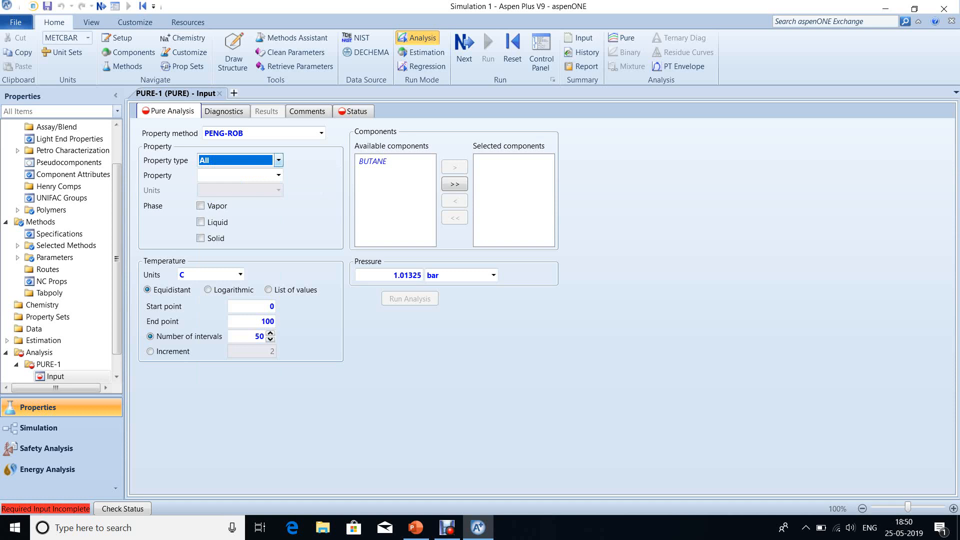
left_click(279, 175)
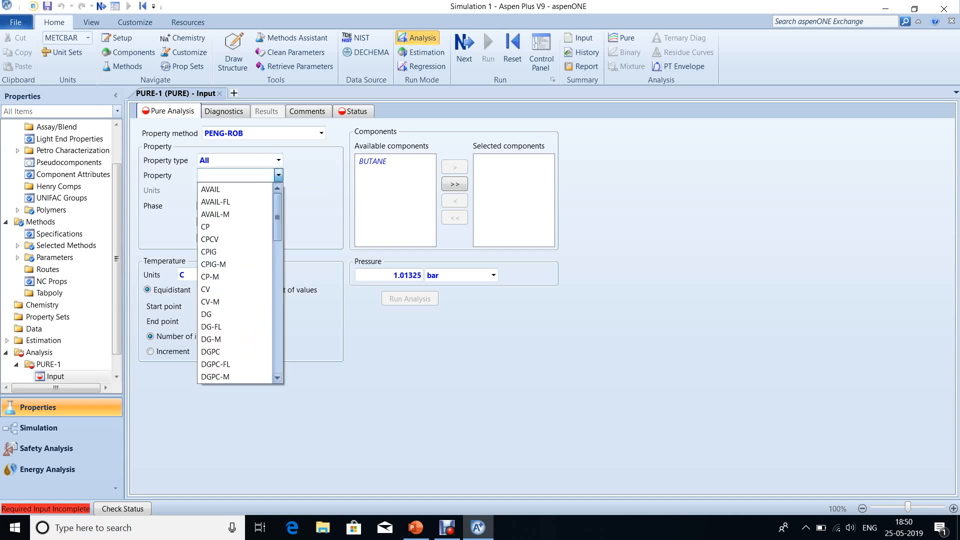
scroll(235, 282, "down", 8)
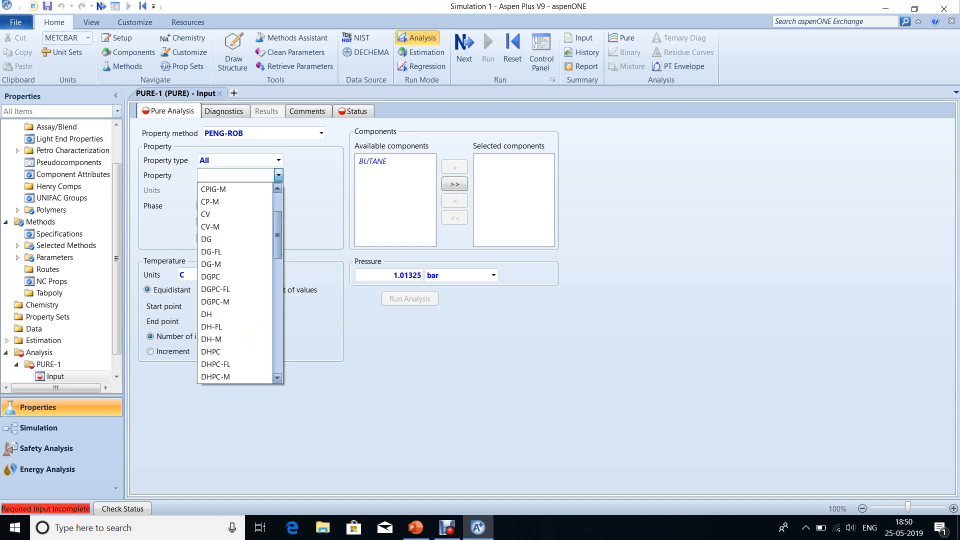
scroll(235, 283, "down", 8)
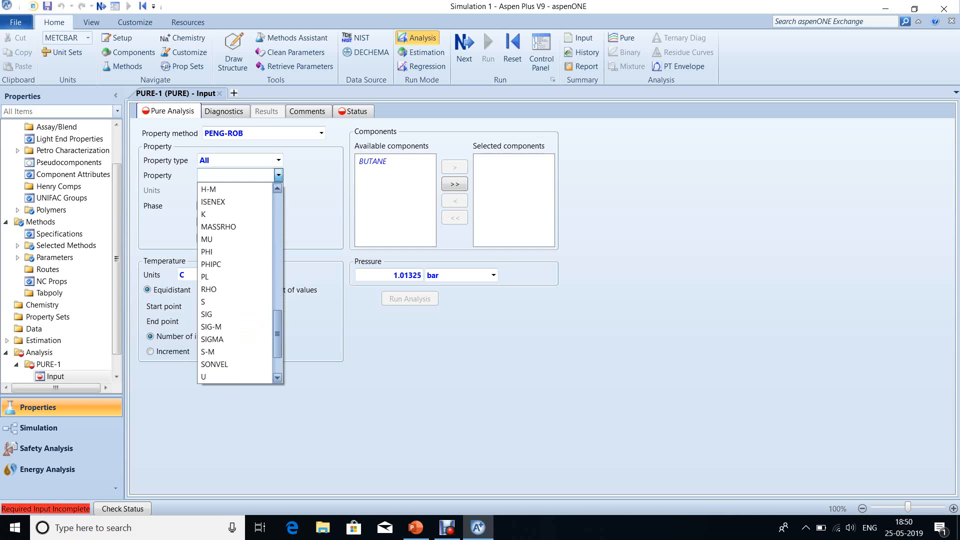
scroll(235, 283, "up", 5)
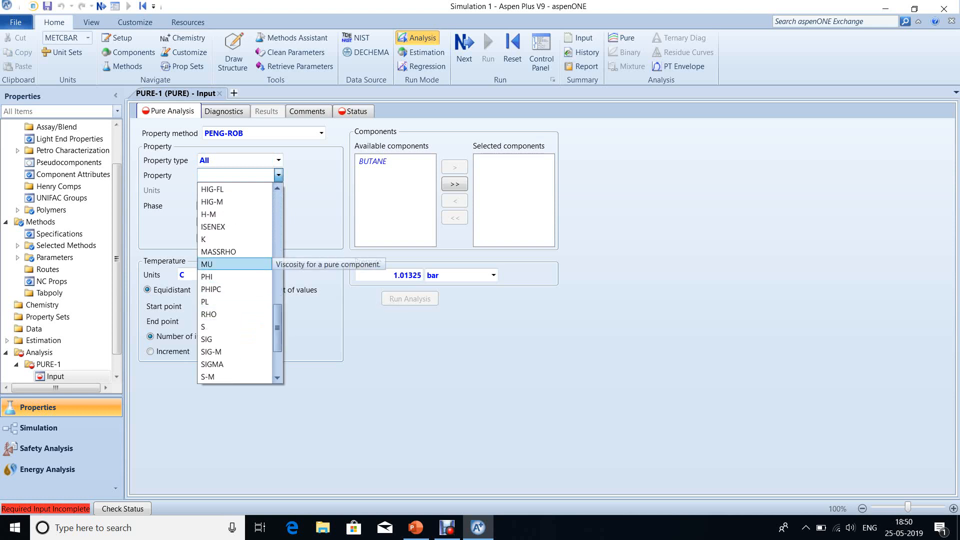
left_click(235, 264)
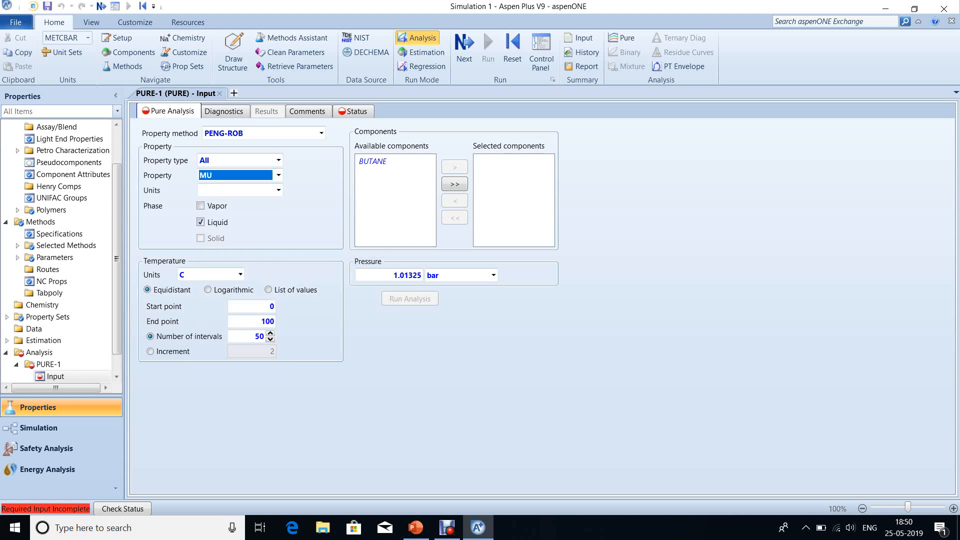
left_click(278, 190)
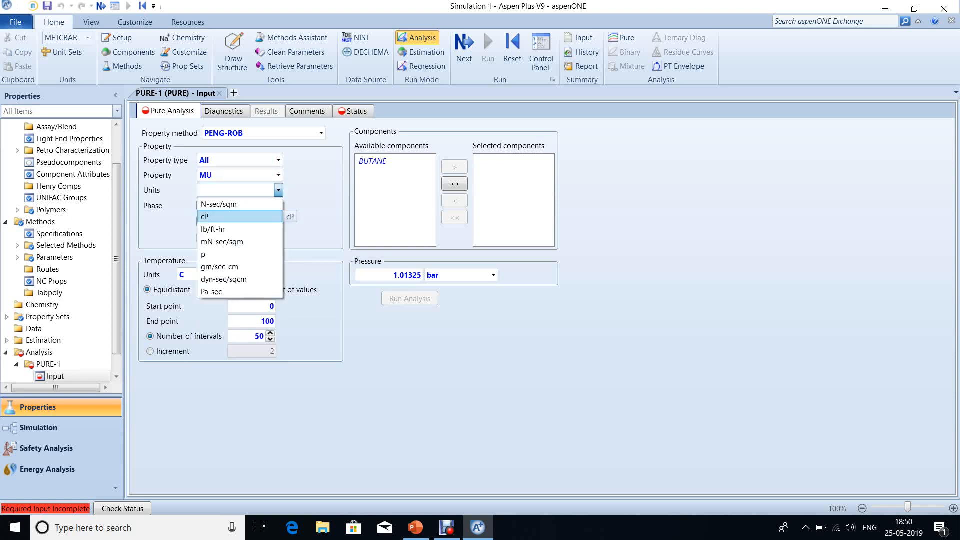
left_click(235, 217)
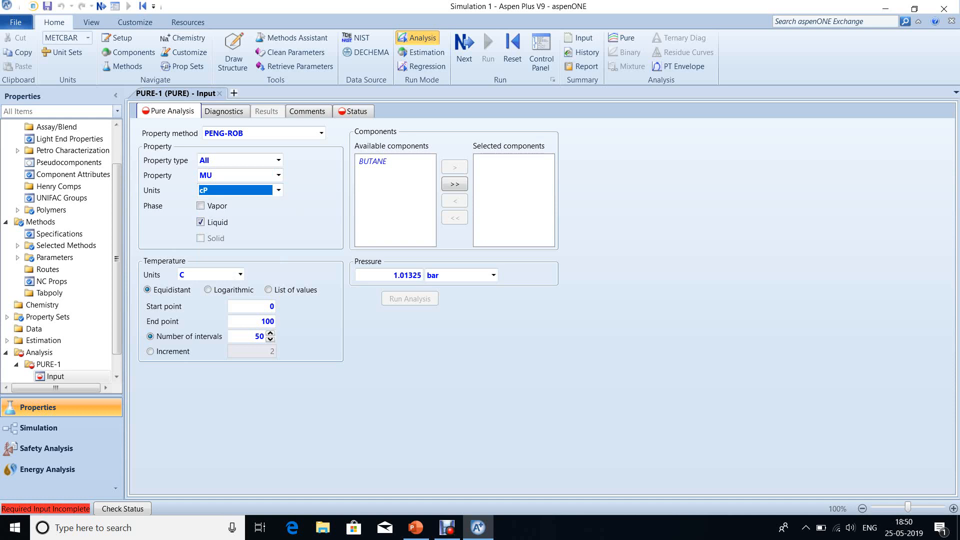
Add BUTANE to the selected components and run the pure viscosity analysis with the default temperature range and pressure
left_click(395, 161)
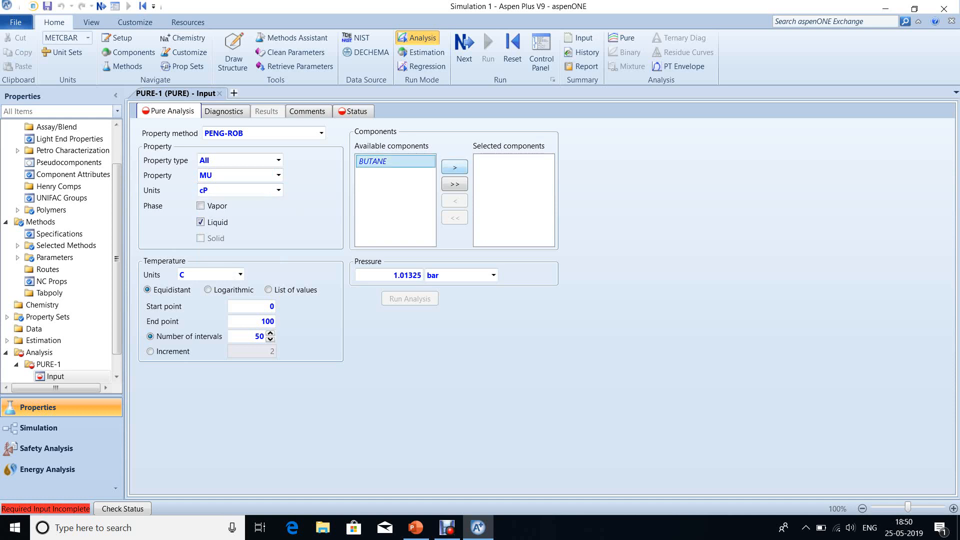
left_click(455, 168)
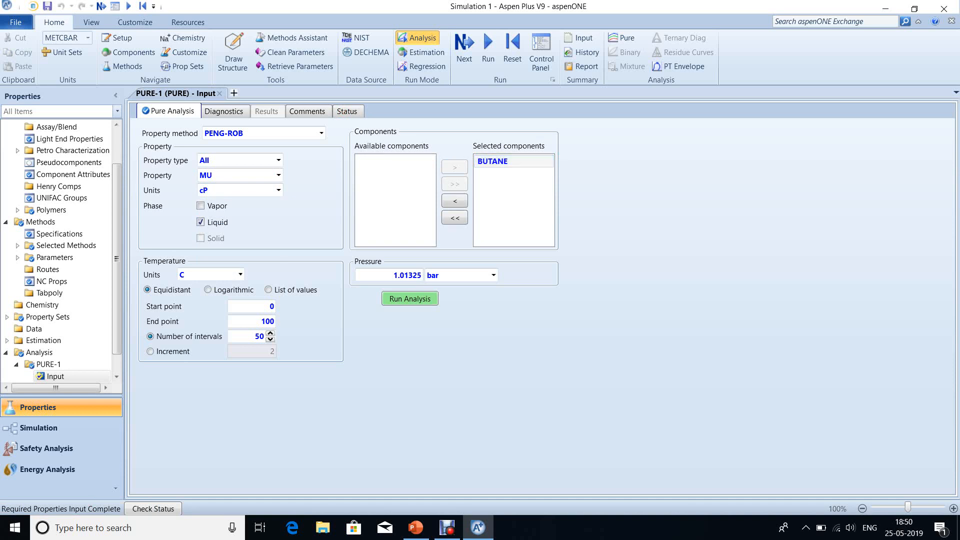
left_click(252, 307)
left_click(251, 322)
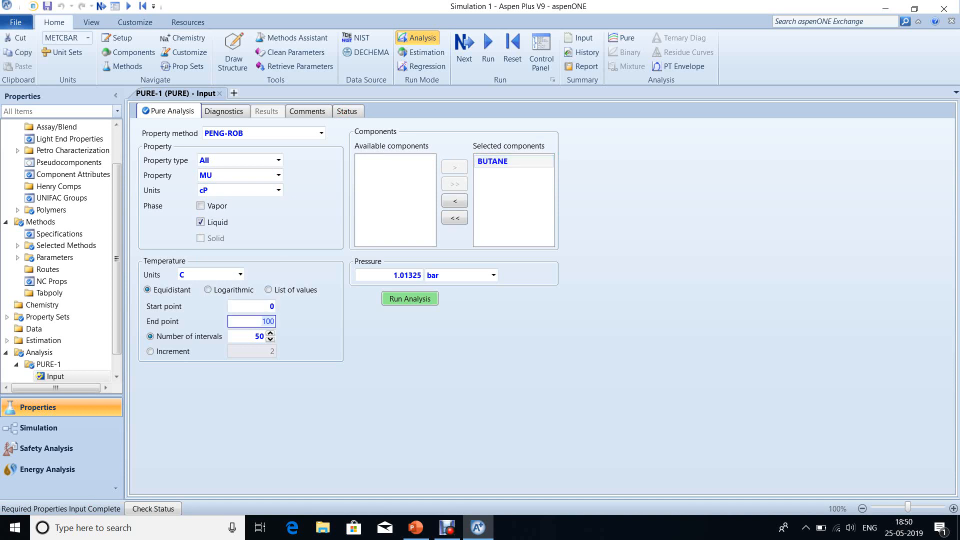
left_click(389, 275)
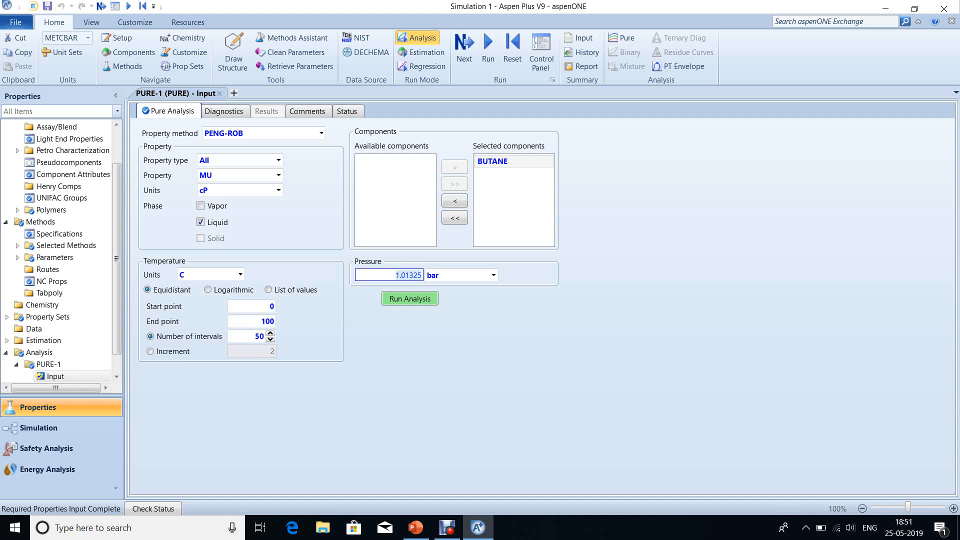
left_click(410, 299)
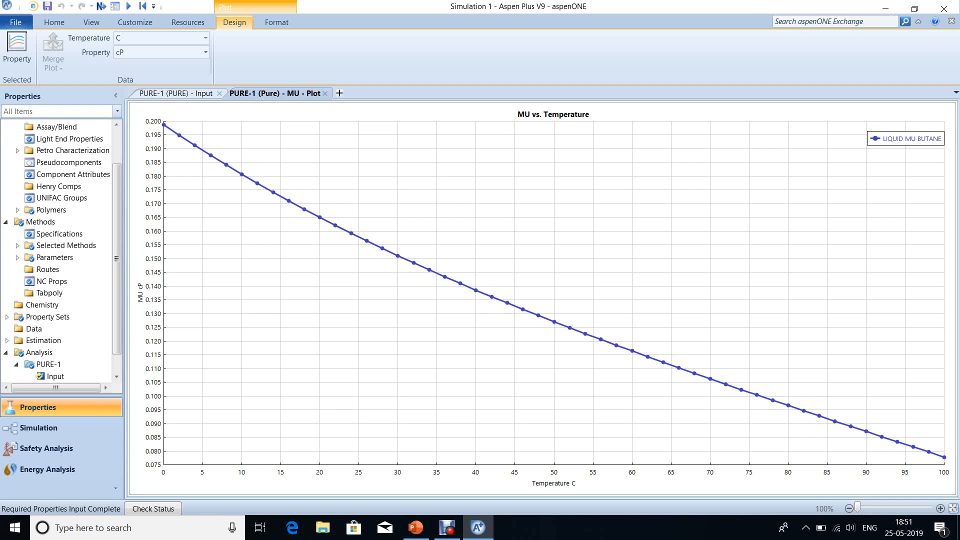
Show the tracker on the MU vs. Temperature plot to read values along the curve, and return to the PURE-1 input form
right_click(400, 229)
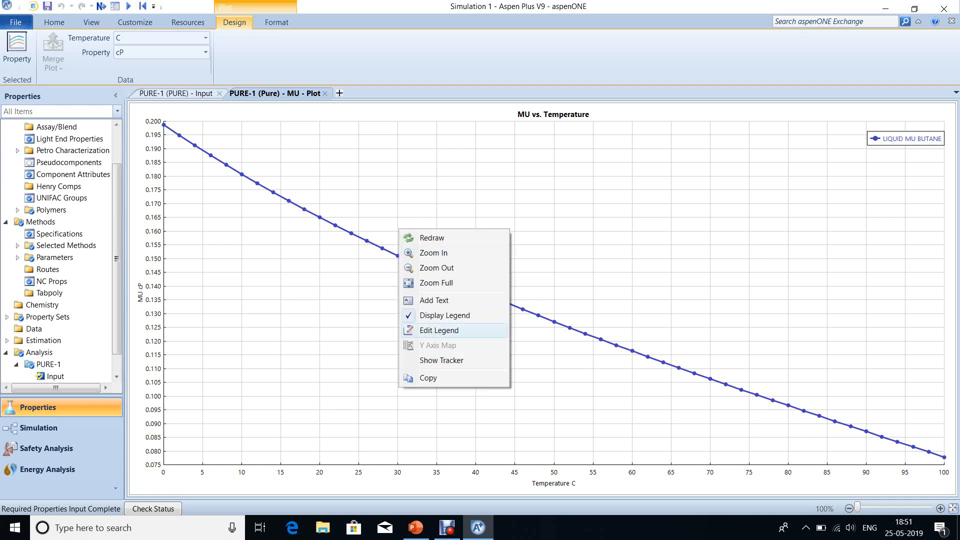
left_click(442, 360)
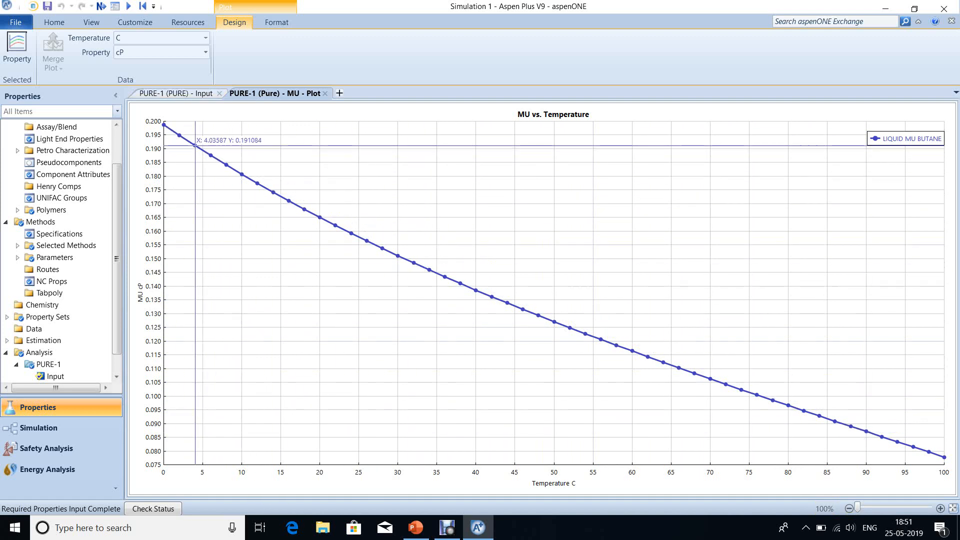
left_click(176, 93)
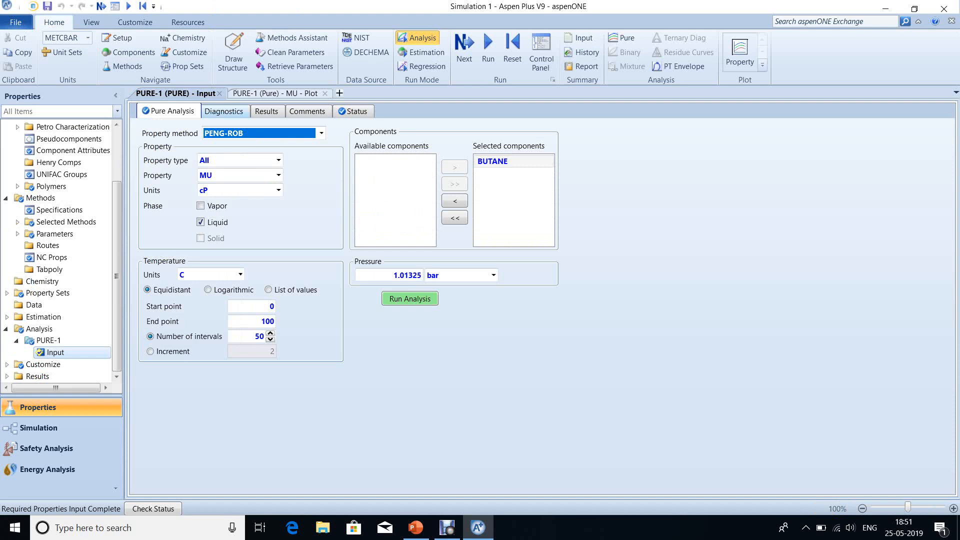
Review the tabulated liquid viscosity results for BUTANE, and look through the other properties available for the pure analysis
left_click(266, 111)
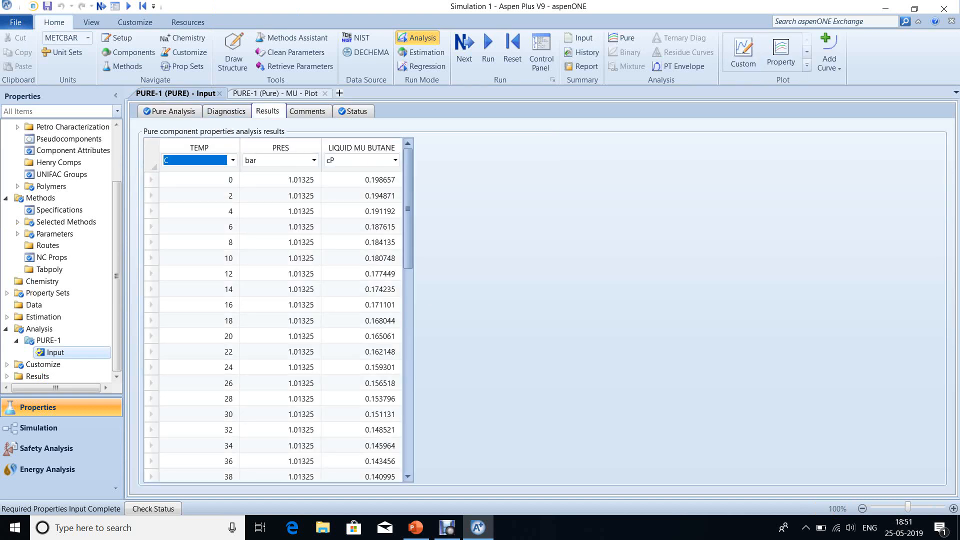
scroll(278, 325, "down", 11)
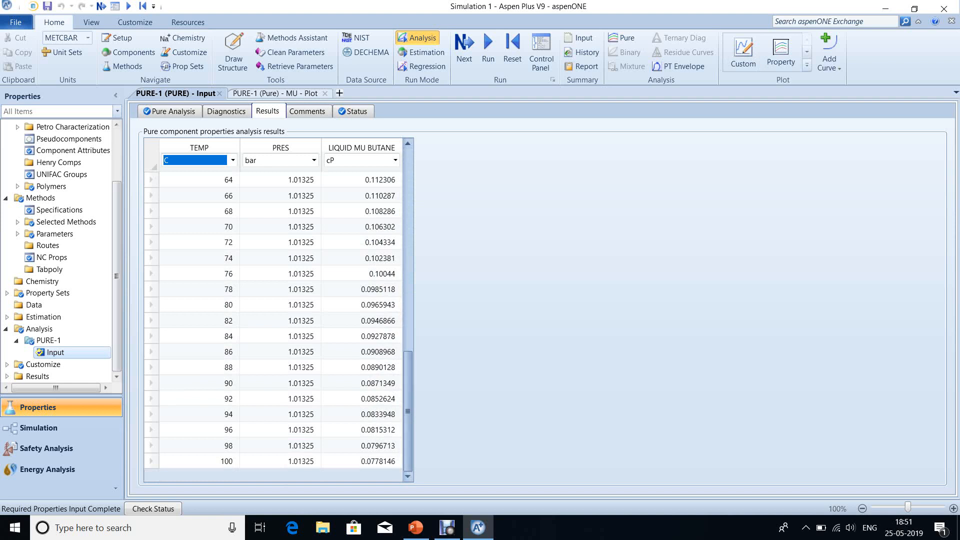
left_click_drag(409, 411, 408, 217)
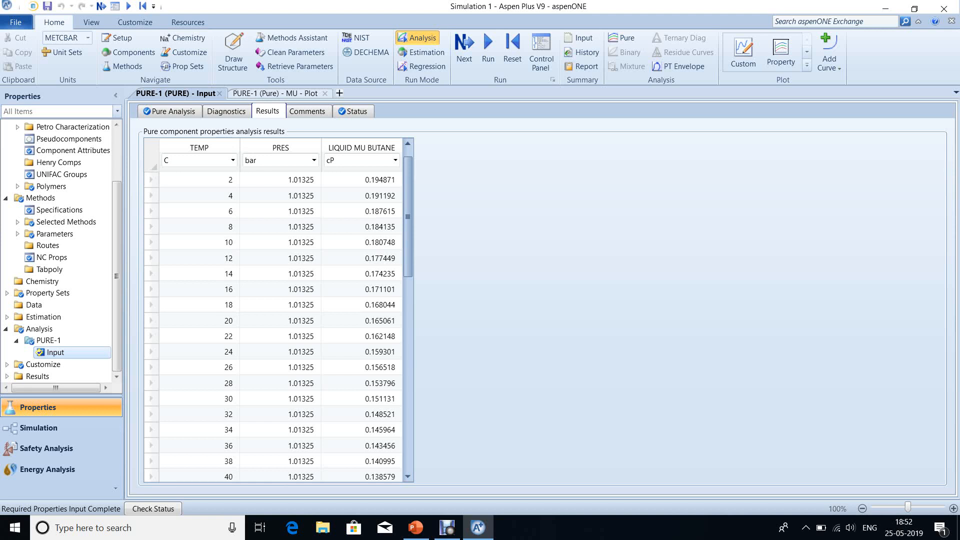
left_click(172, 111)
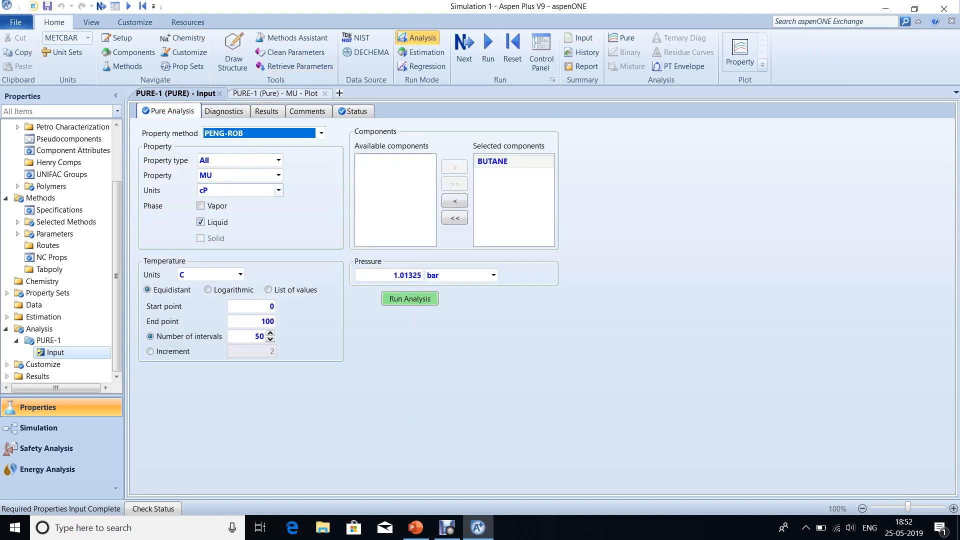
left_click(278, 175)
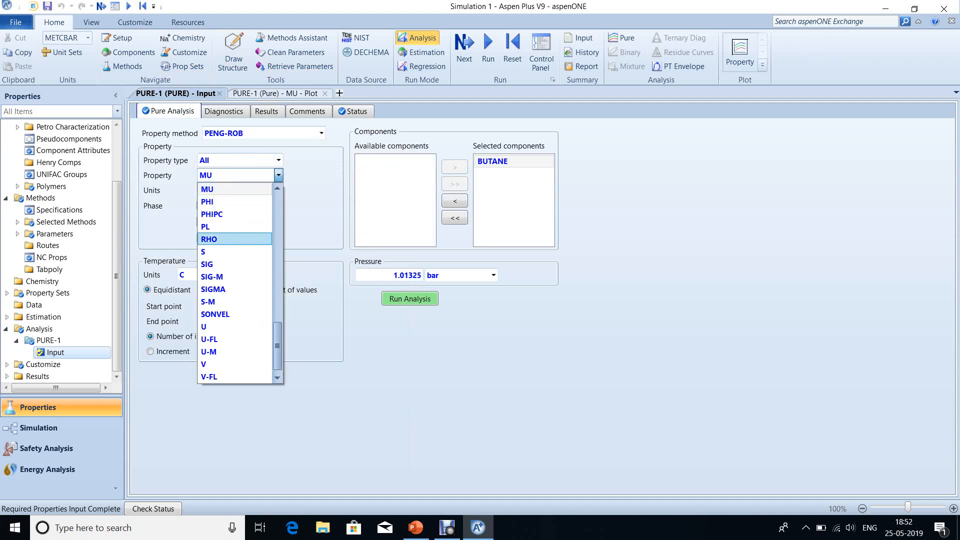
key("Escape")
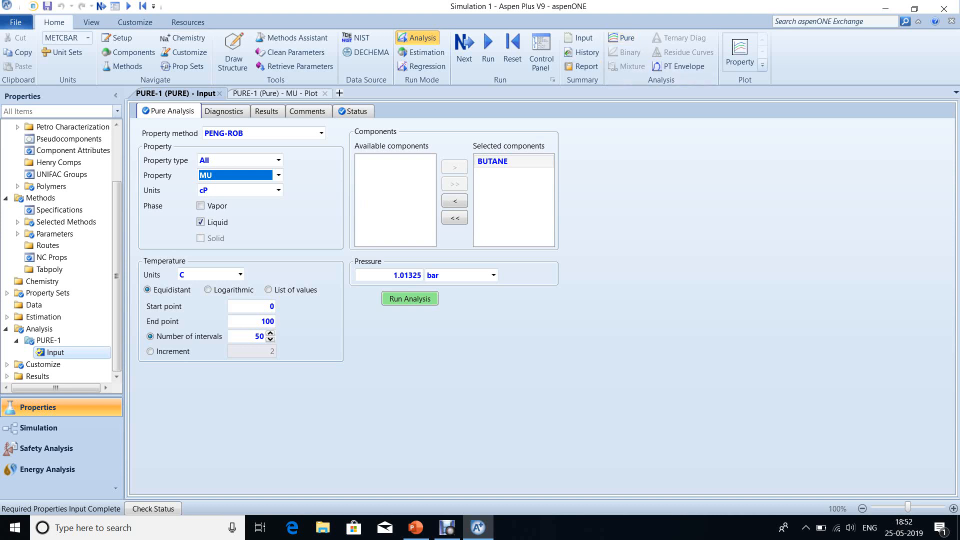
Delete the PURE-1 analysis and open the component specifications
left_click(513, 162)
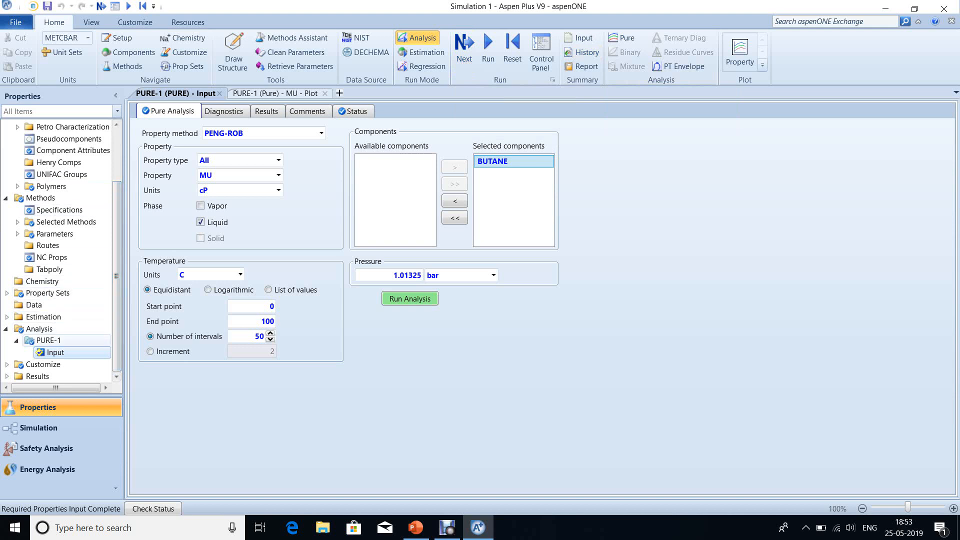
left_click(49, 341)
right_click(48, 340)
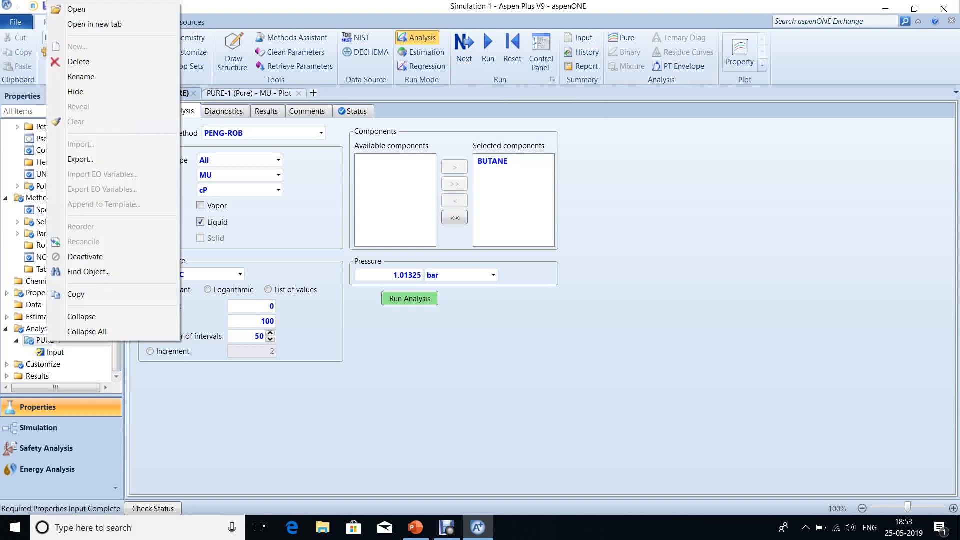
left_click(79, 62)
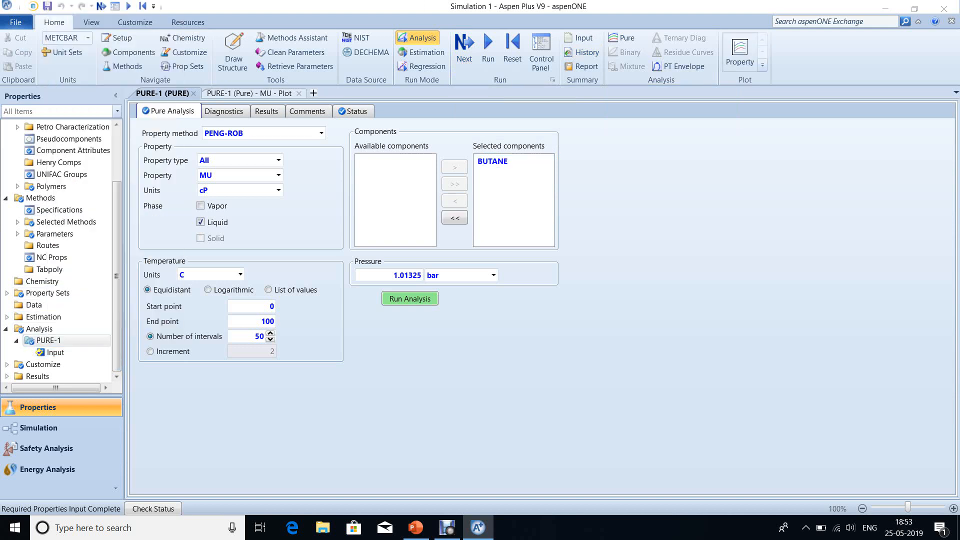
key("Return")
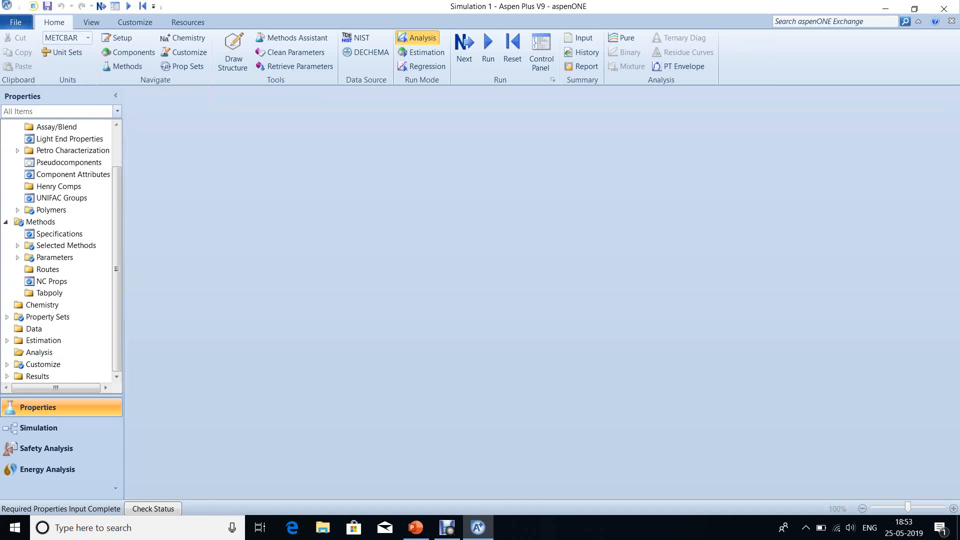
scroll(58, 250, "up", 2)
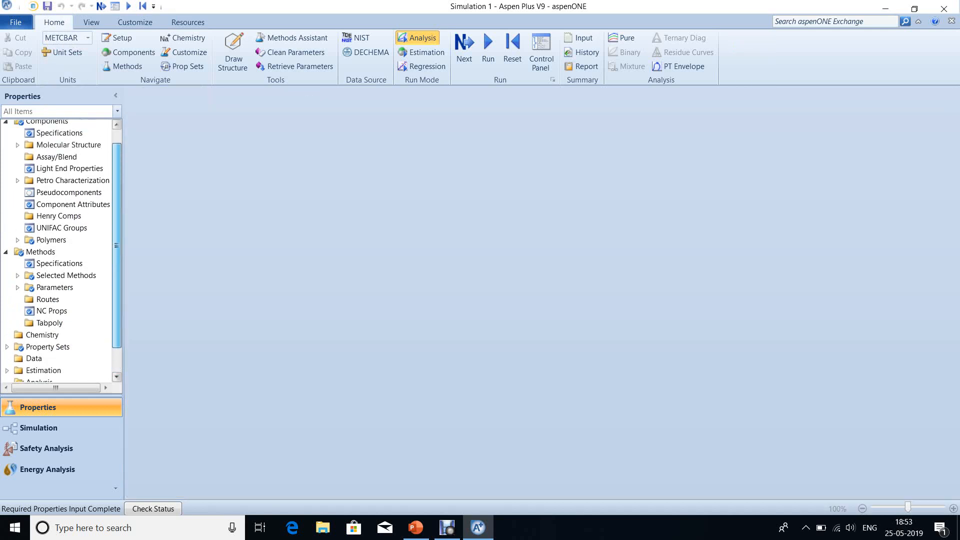
left_click(60, 150)
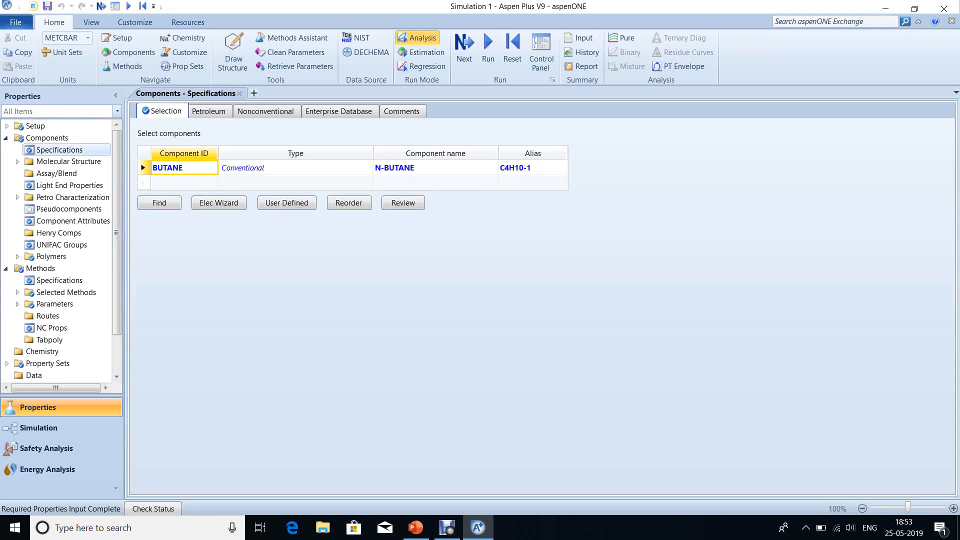
Open Notepad, write the note "it is not required to delete." and minimise it to return to Aspen Plus
left_click(15, 528)
type("note")
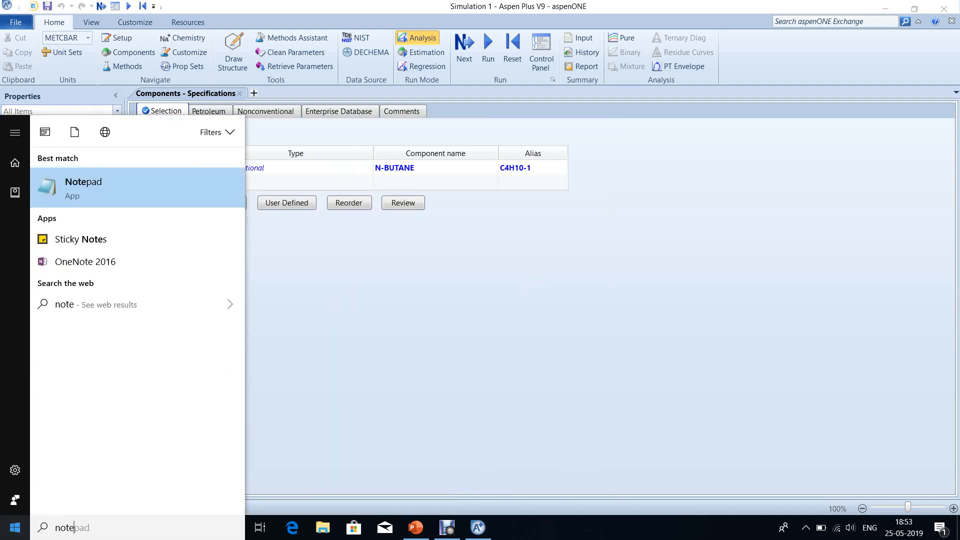
key("Return")
type("i")
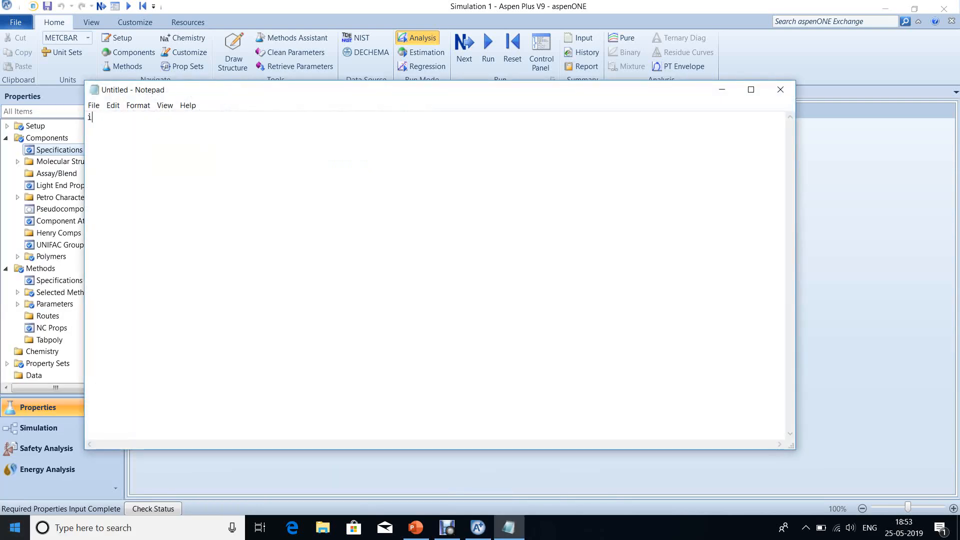
type("t is not required to delete")
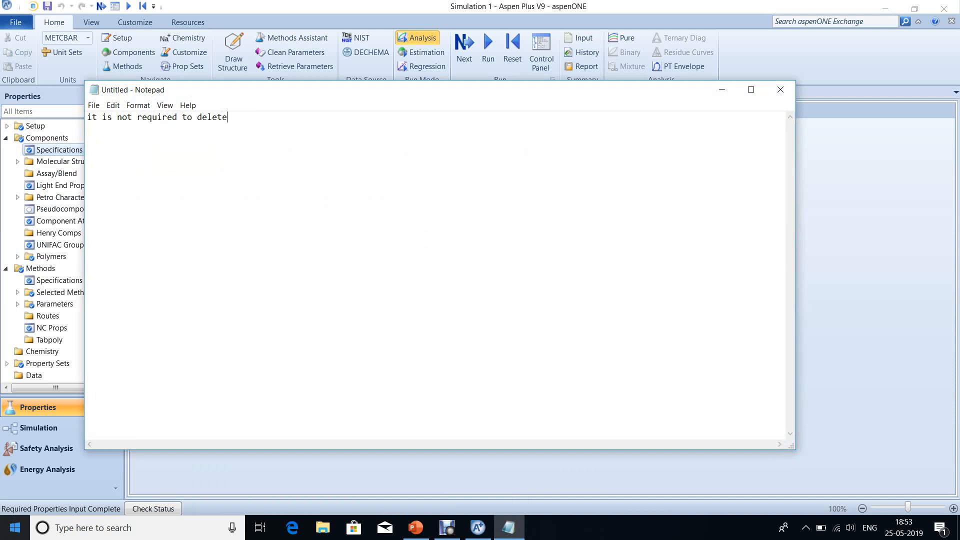
type(".")
key("Return")
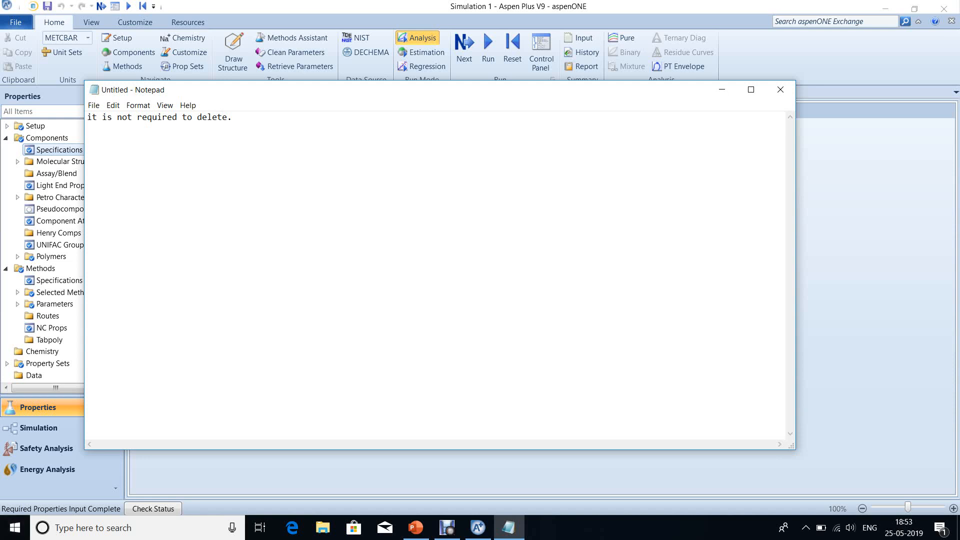
left_click(722, 89)
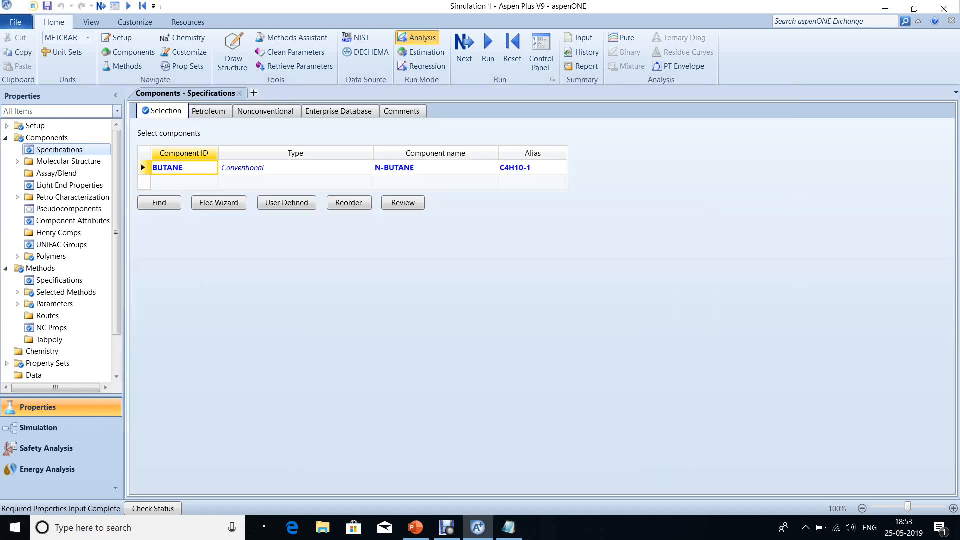
Add ETHANOL and WATER to the component list below BUTANE
left_click(184, 182)
type("ETHANOL")
key("Return")
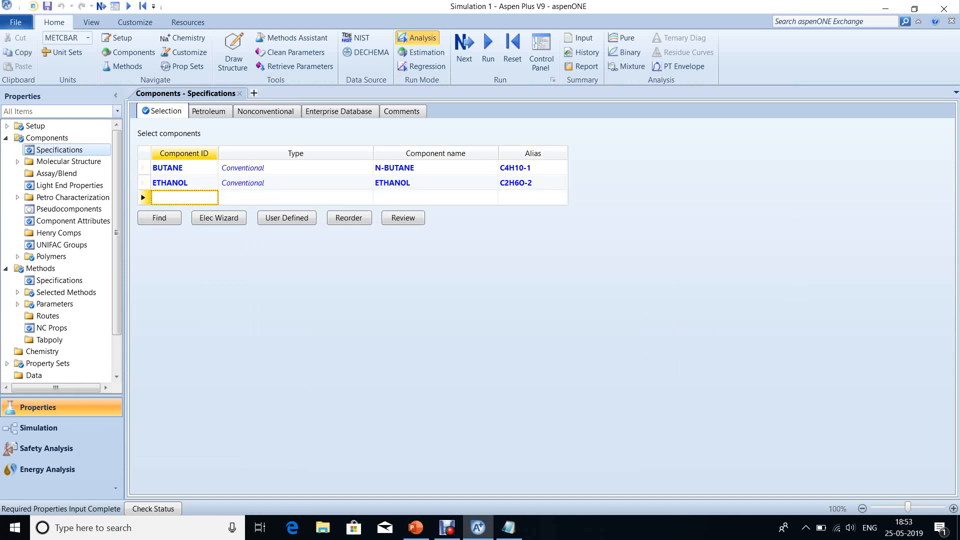
type("WATER")
key("Return")
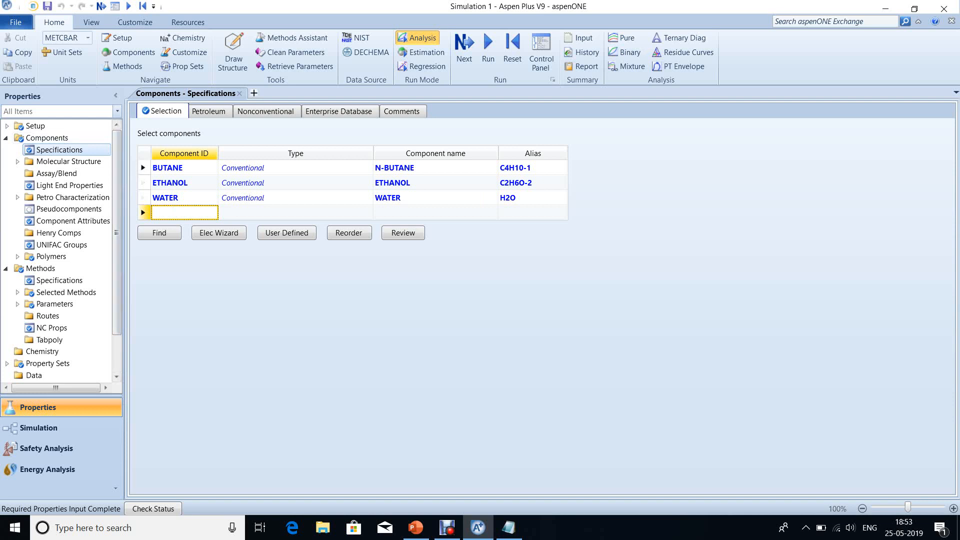
Delete the BUTANE row from the component list and confirm the removal
left_click(146, 167)
right_click(146, 165)
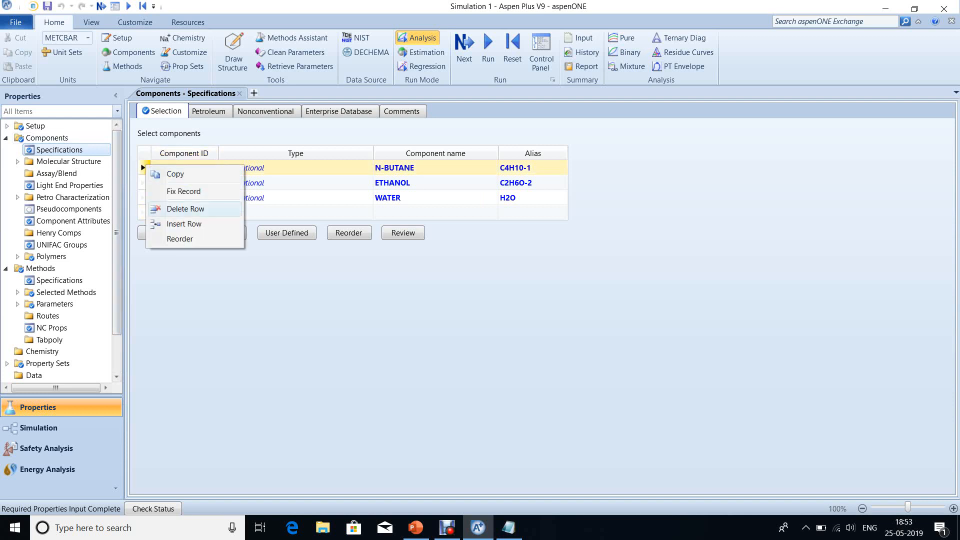
left_click(185, 208)
left_click(520, 288)
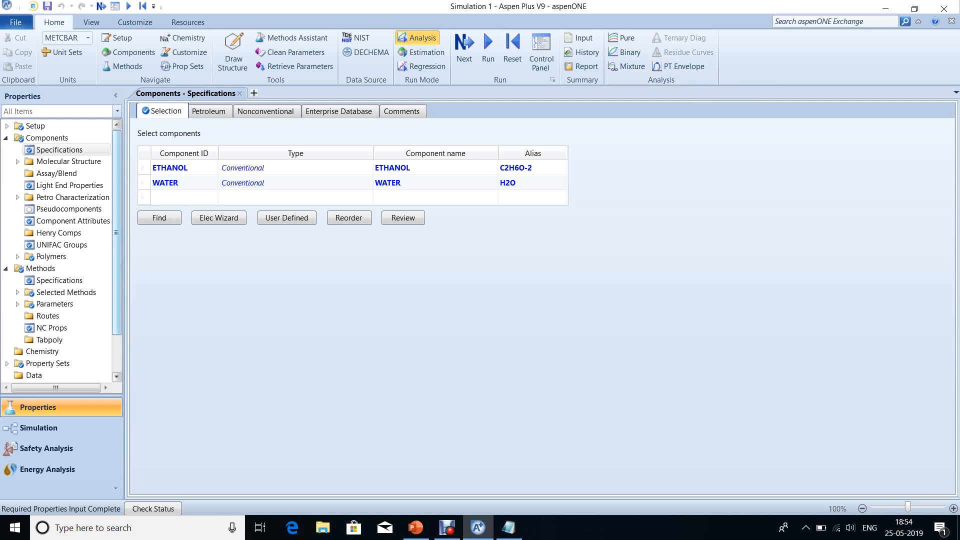
Create a binary analysis for ETHANOL and WATER and set its analysis type to Pxy
scroll(60, 250, "down", 2)
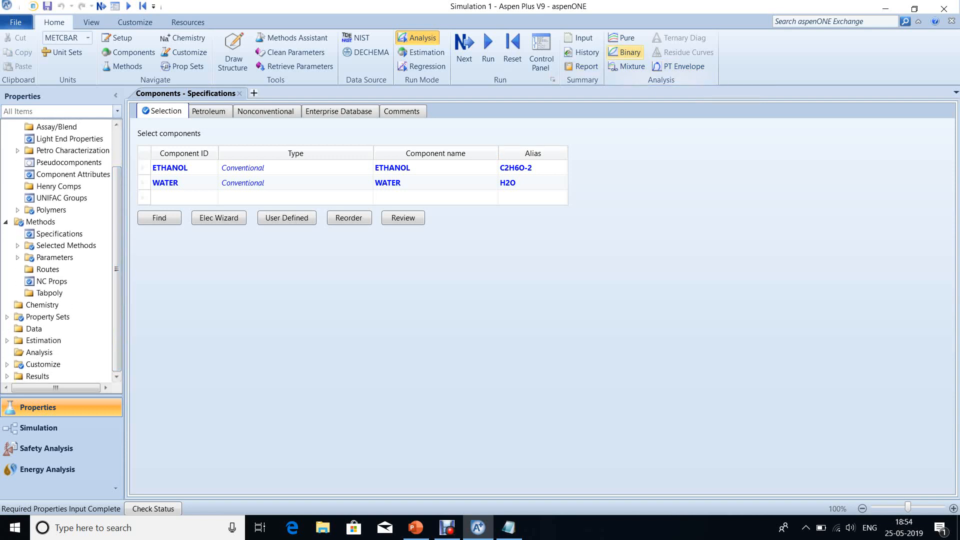
left_click(625, 52)
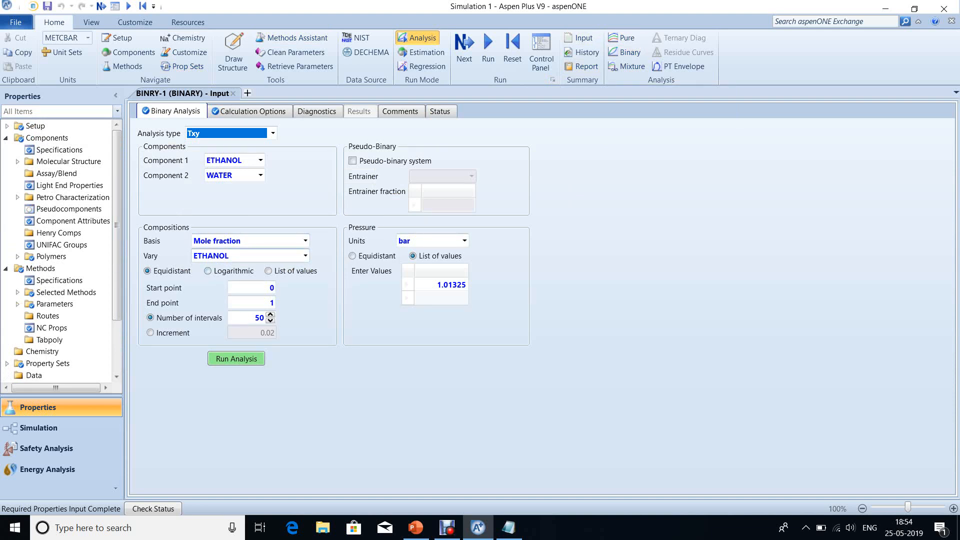
left_click(306, 256)
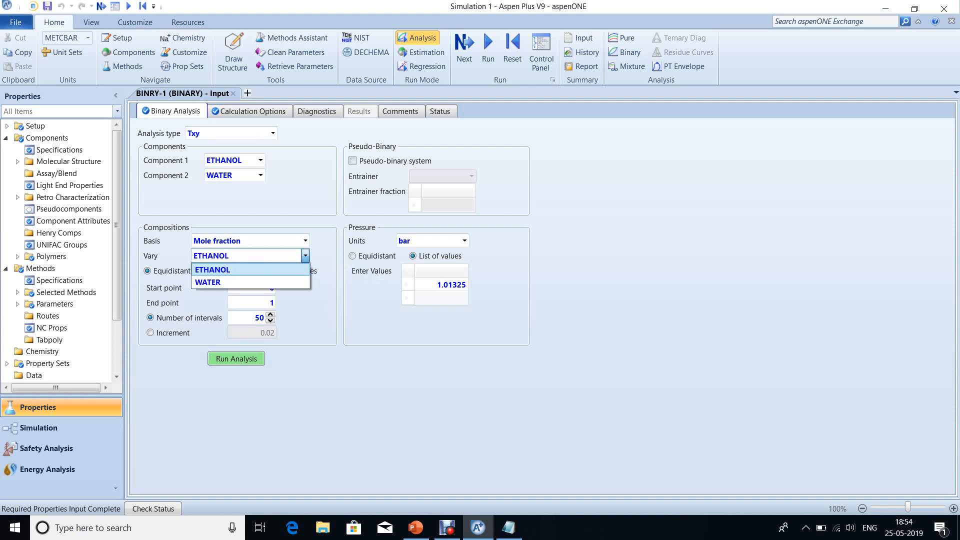
left_click(305, 256)
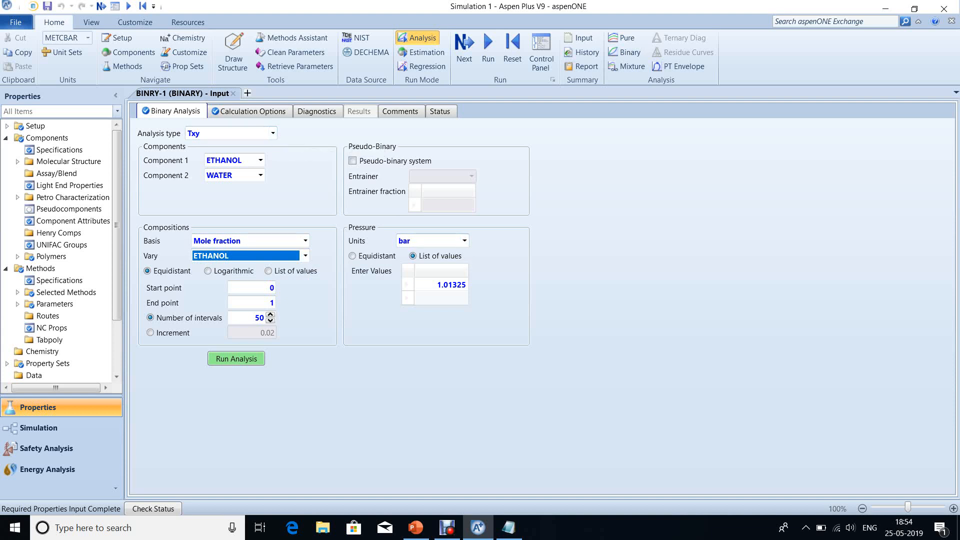
left_click(272, 133)
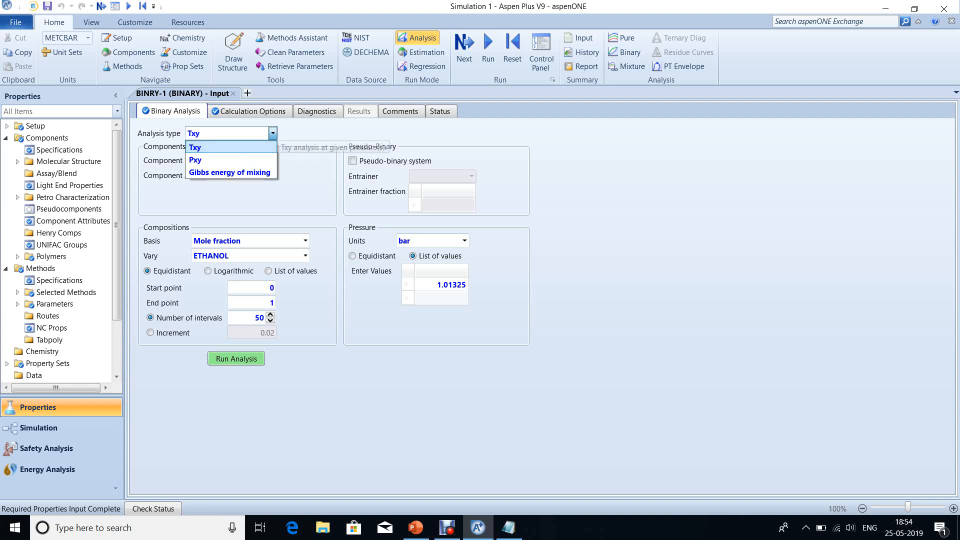
left_click(195, 159)
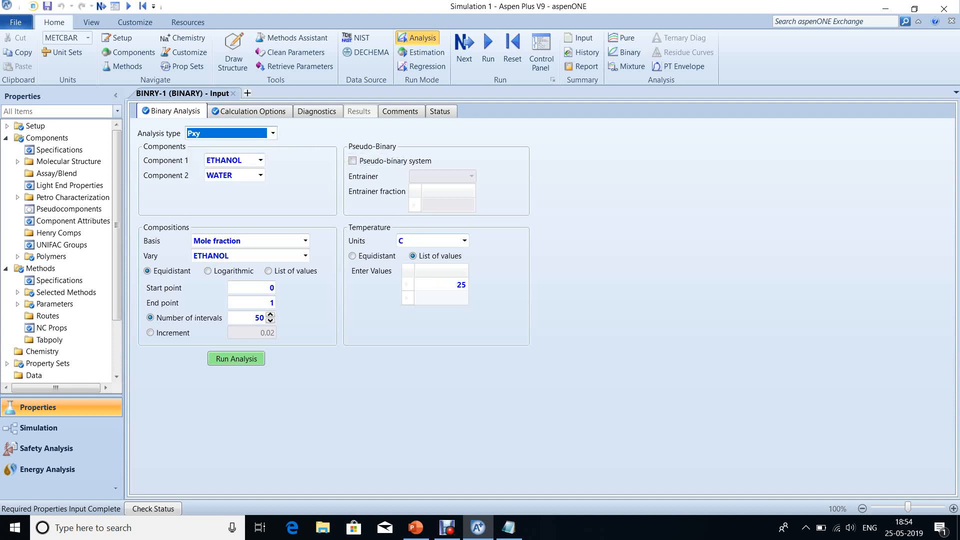
Switch the analysis type to Gibbs energy of mixing to view its inputs, and return it to Pxy
left_click(273, 133)
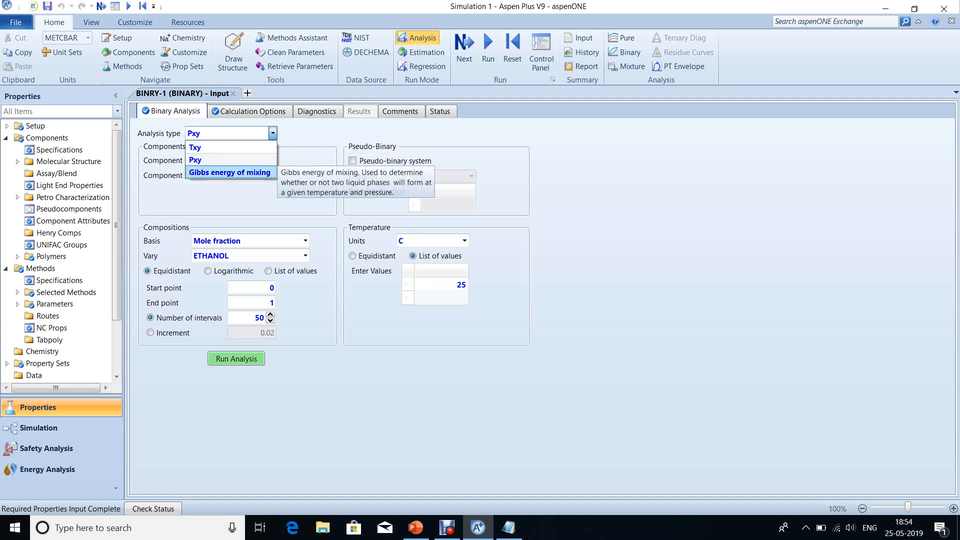
left_click(230, 172)
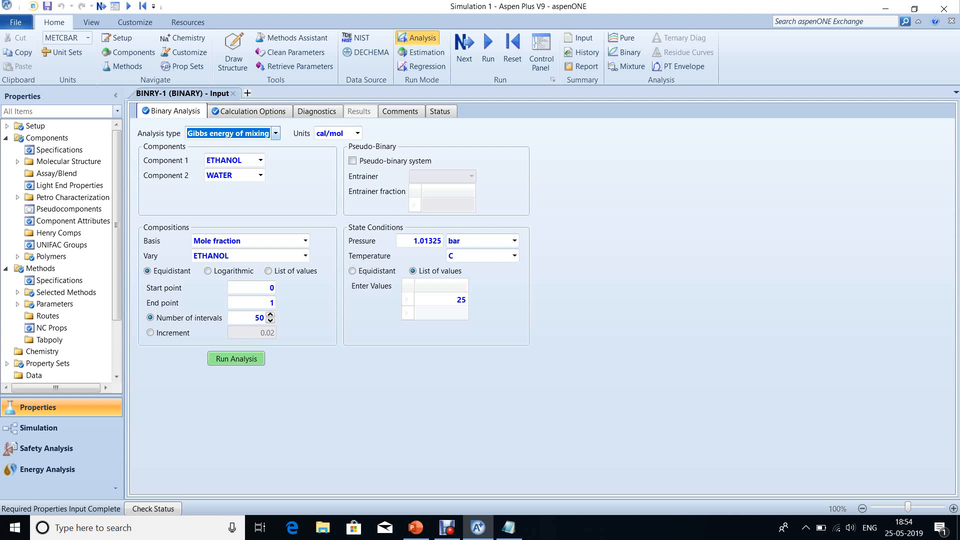
left_click(275, 133)
left_click(220, 160)
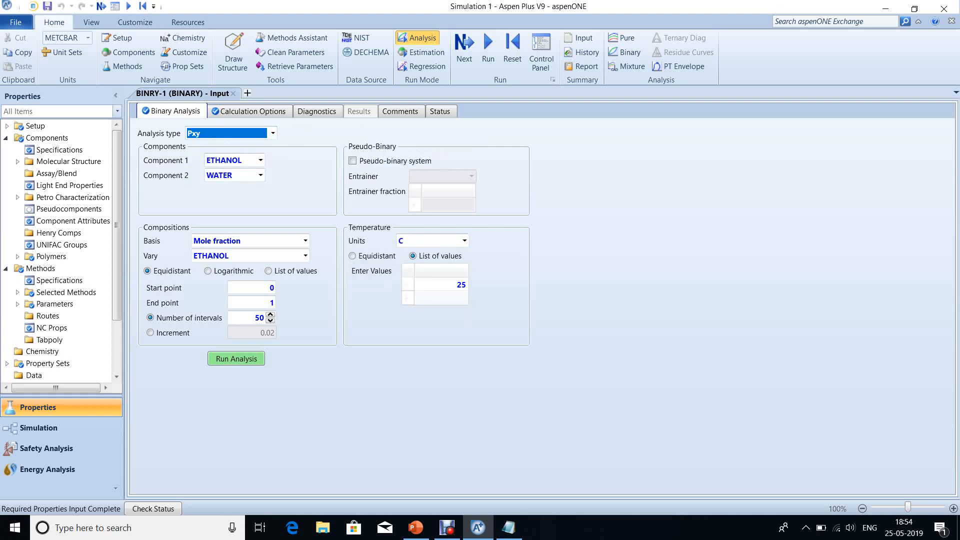
Set the temperature value of the Pxy analysis to 50 C
left_click(280, 195)
left_click(441, 285)
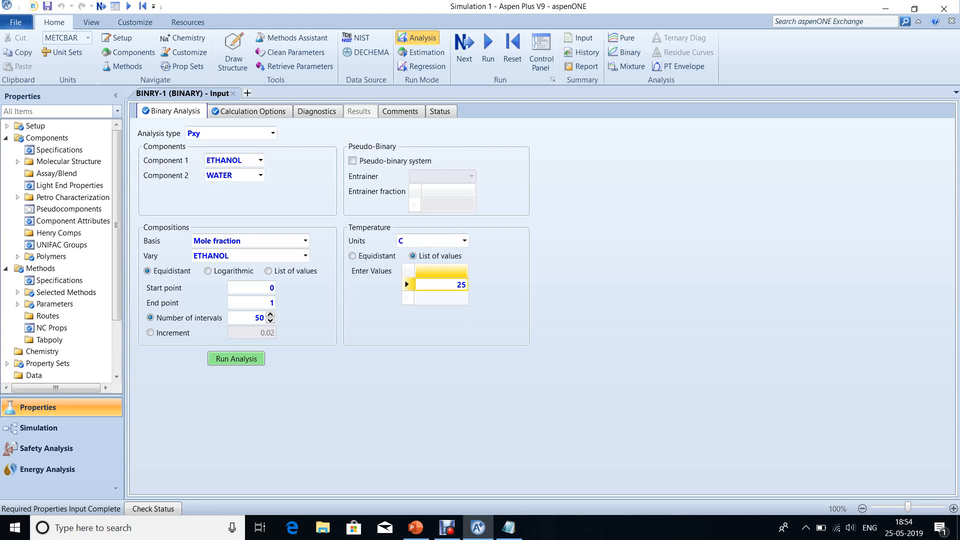
type("5")
key("Return")
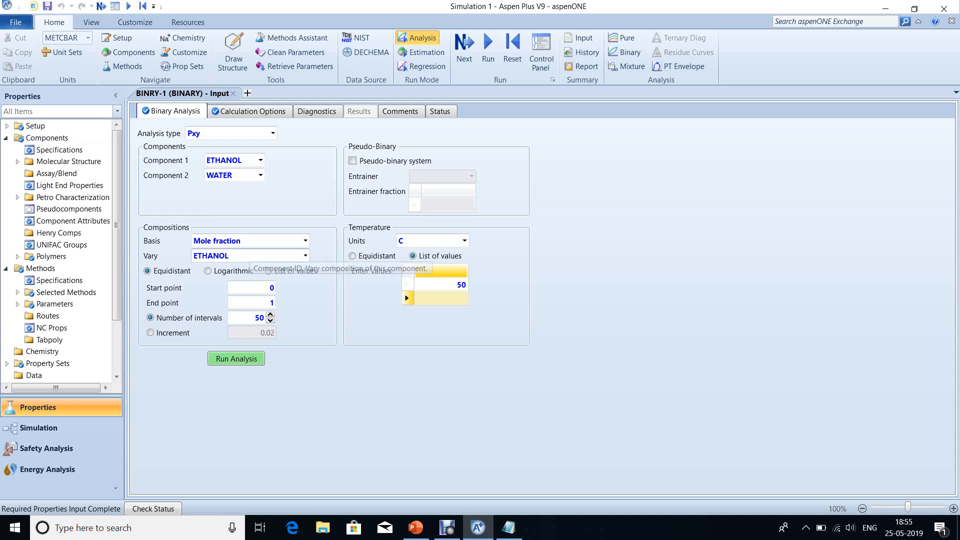
Choose ETHANOL as the component to vary and run the binary analysis to plot the P-xy diagram
left_click(305, 256)
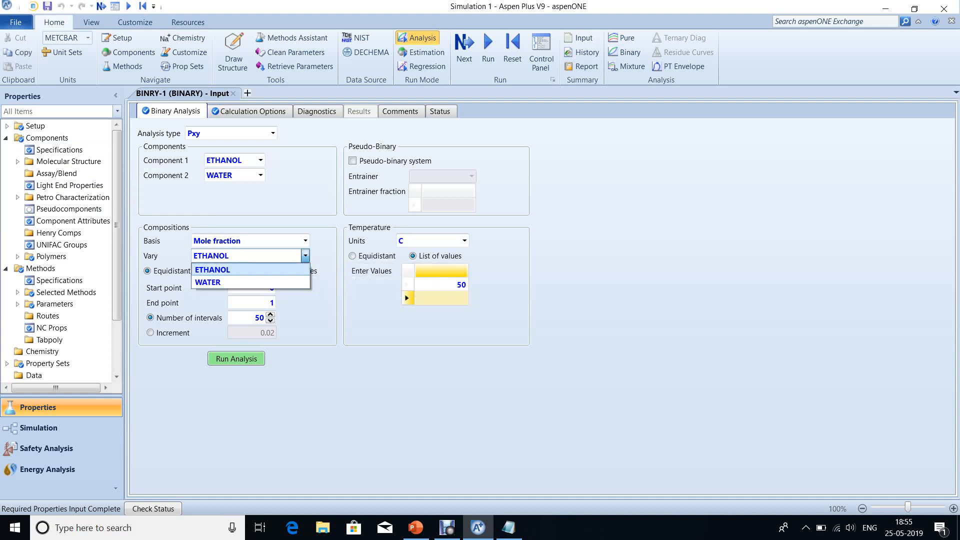
left_click(260, 270)
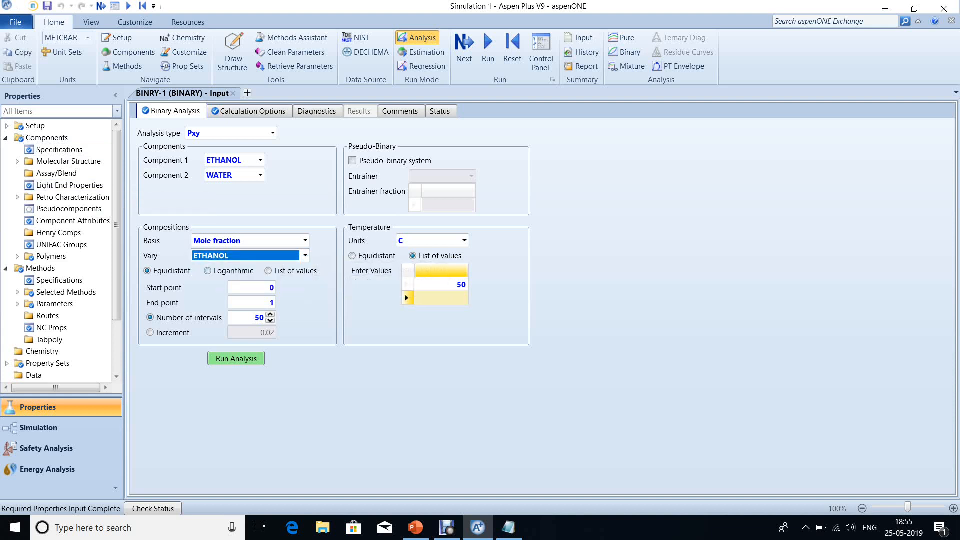
left_click(236, 359)
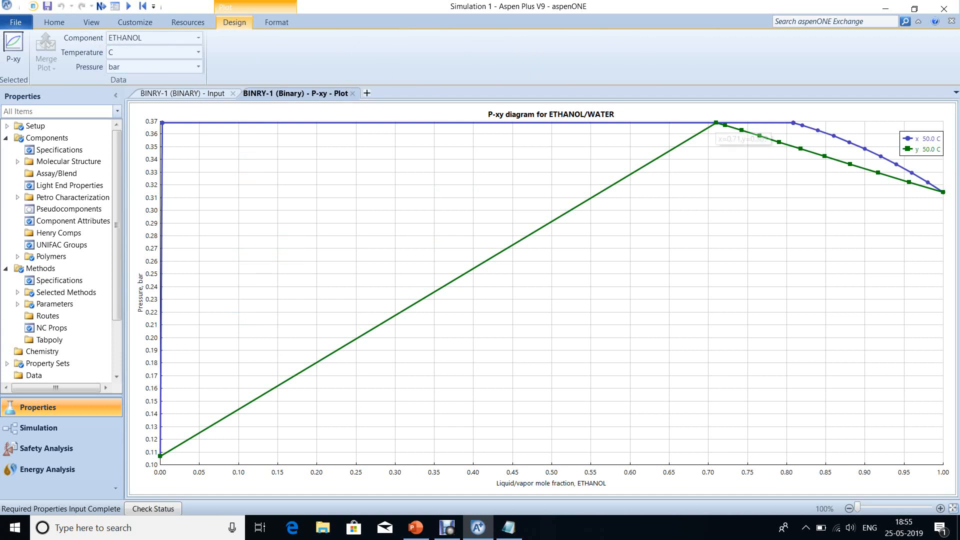
Trace point coordinates along the vapor curve of the P-xy plot and review the Pxy analysis results table for all ethanol fractions
right_click(717, 123)
left_click(758, 255)
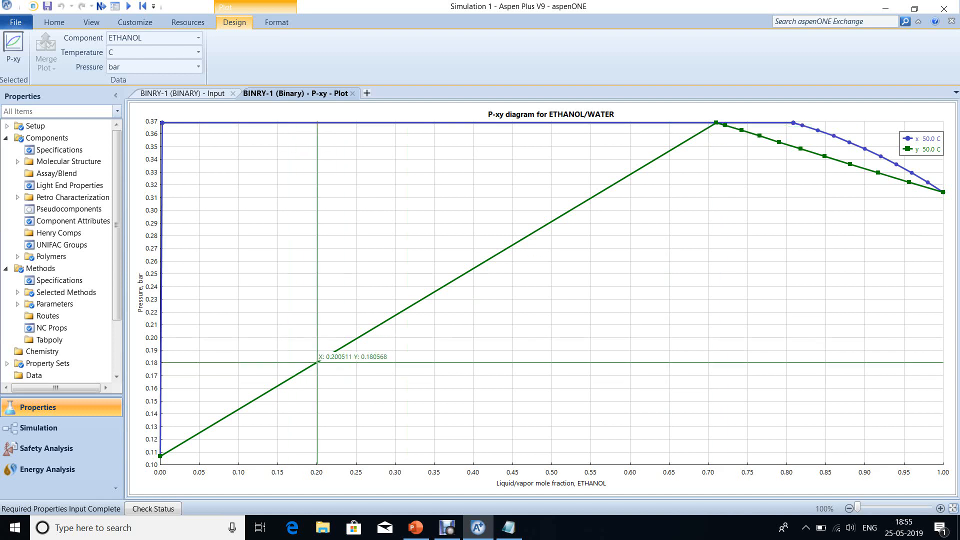
left_click(183, 93)
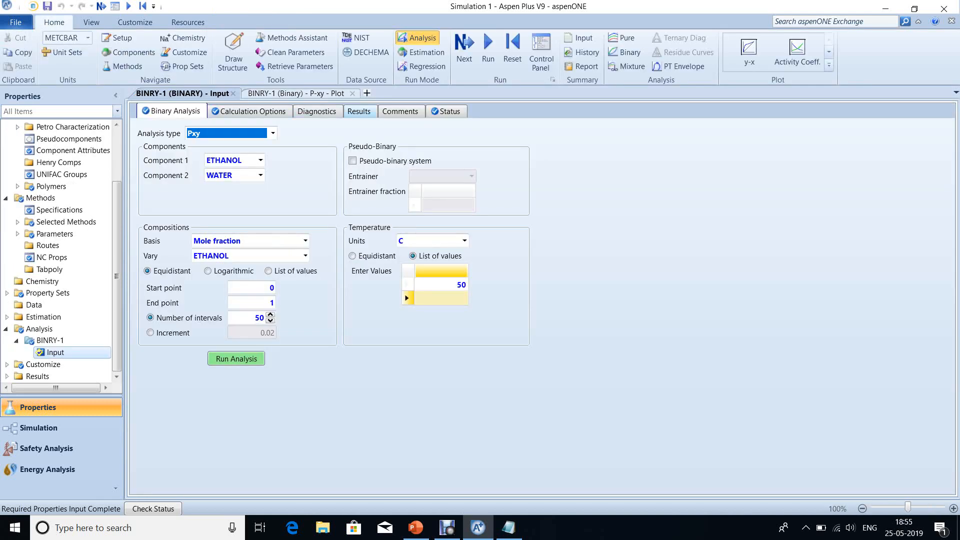
left_click(360, 111)
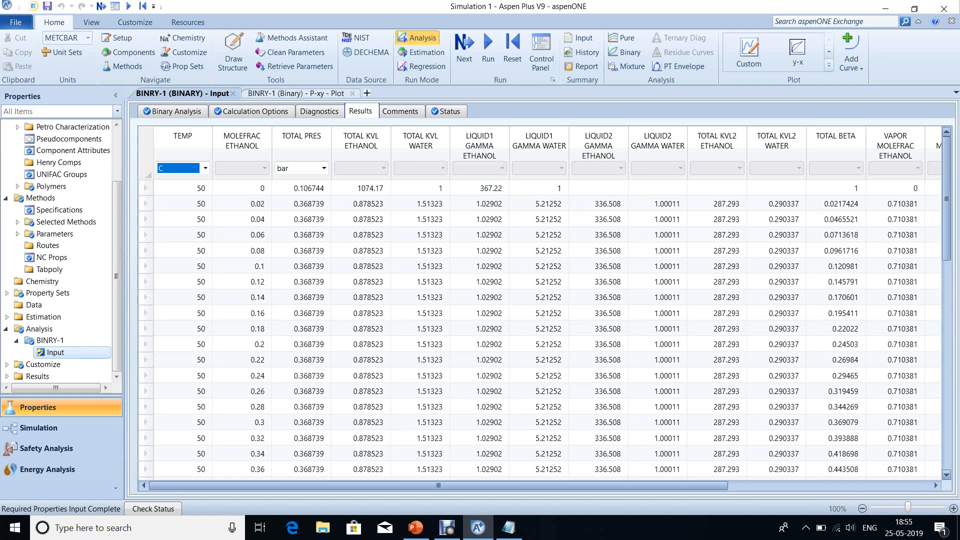
scroll(540, 325, "down", 4)
scroll(541, 325, "down", 5)
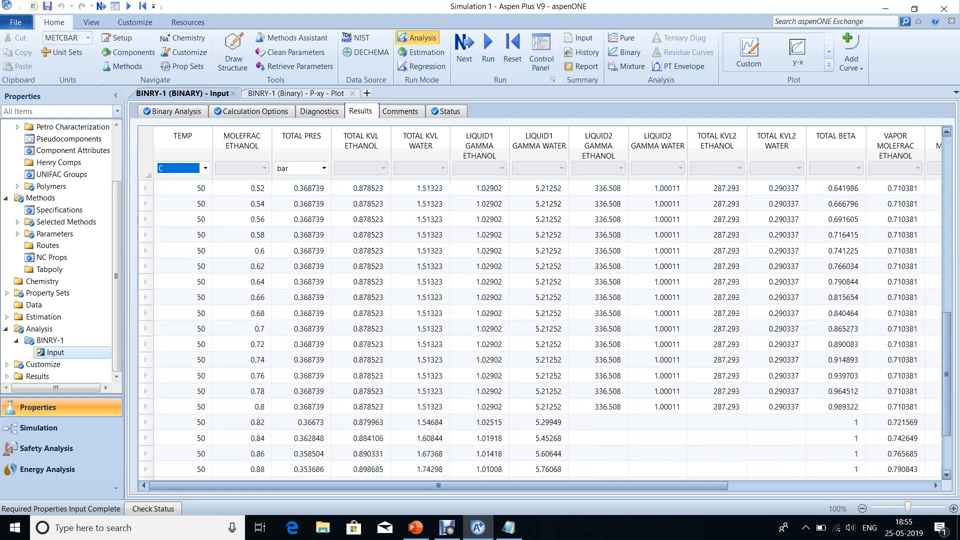
scroll(540, 325, "up", 3)
scroll(540, 325, "up", 6)
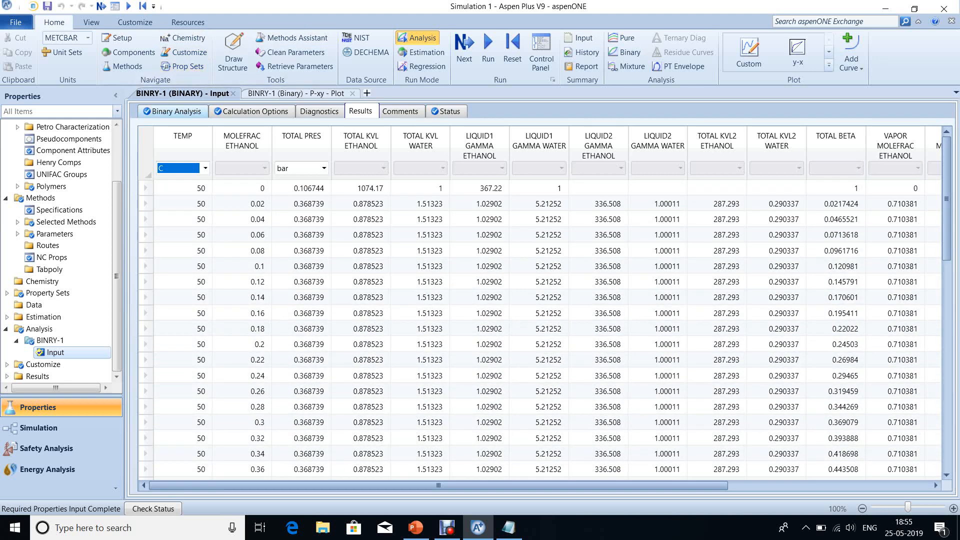
Set the temperature value of the Pxy analysis to 25 C
left_click(173, 112)
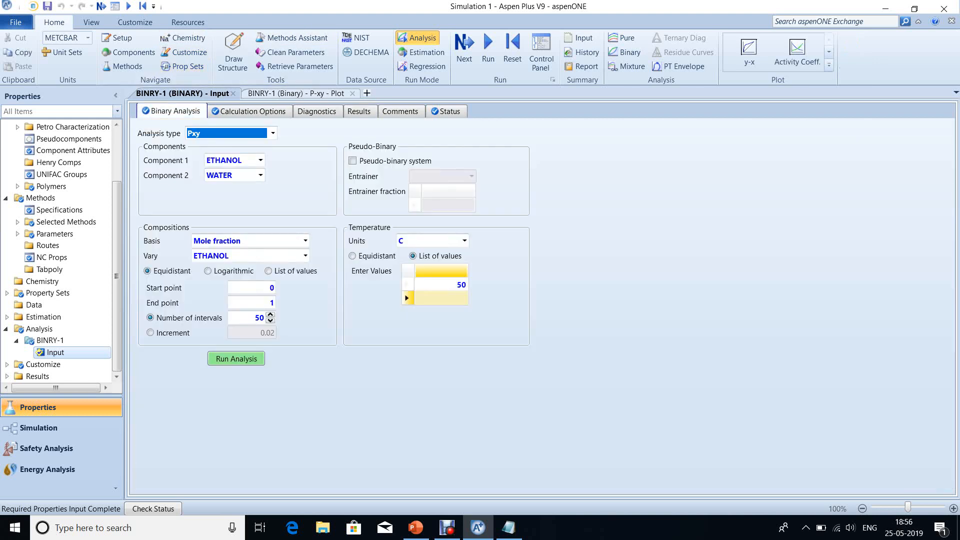
left_click(441, 285)
type("2")
key("Return")
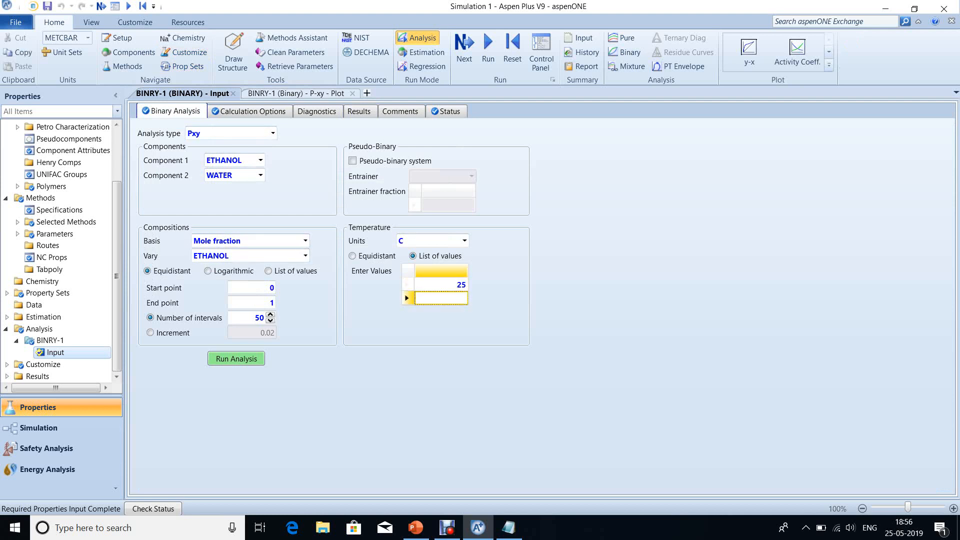
Switch the BINRY-1 analysis type to Txy, run it to plot the ethanol/water T-xy diagram, and return to its input form
left_click(272, 133)
left_click(195, 147)
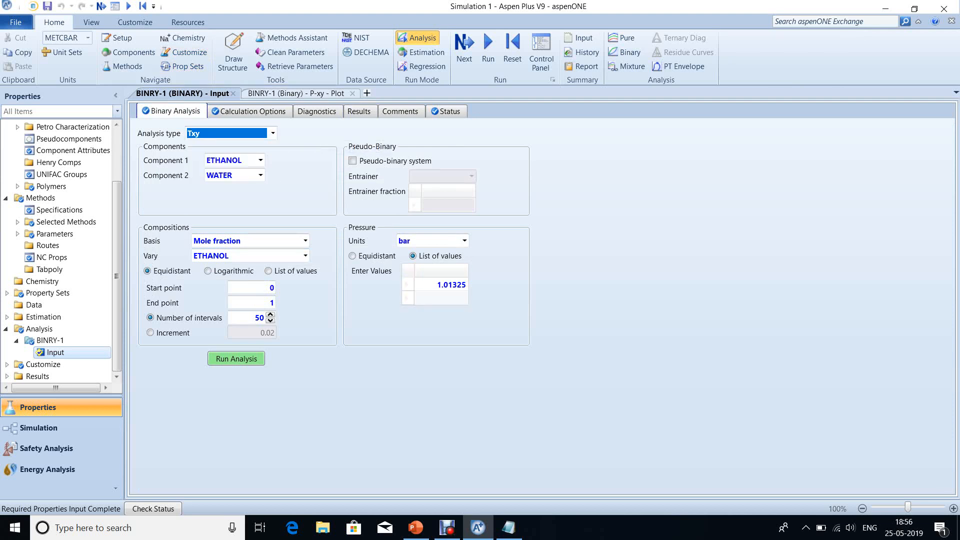
left_click(236, 359)
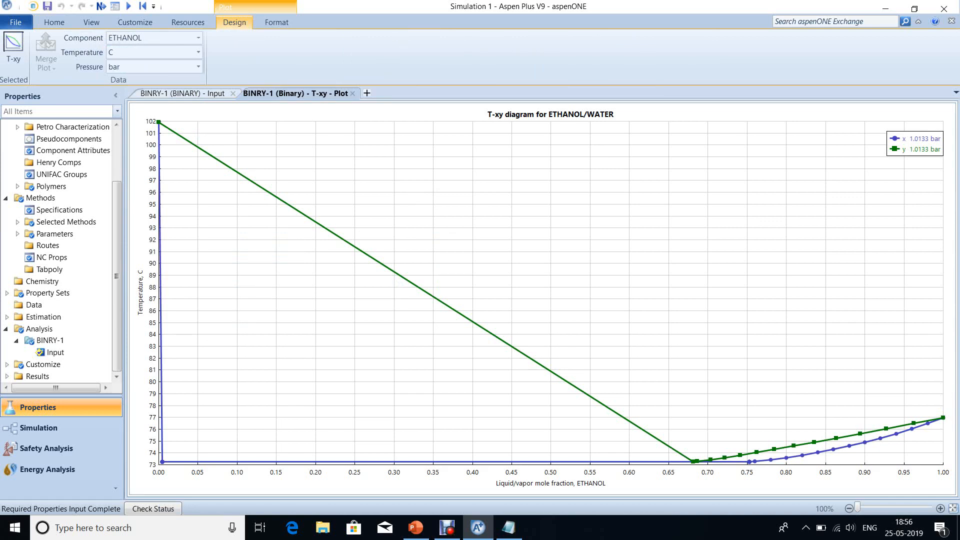
left_click(183, 94)
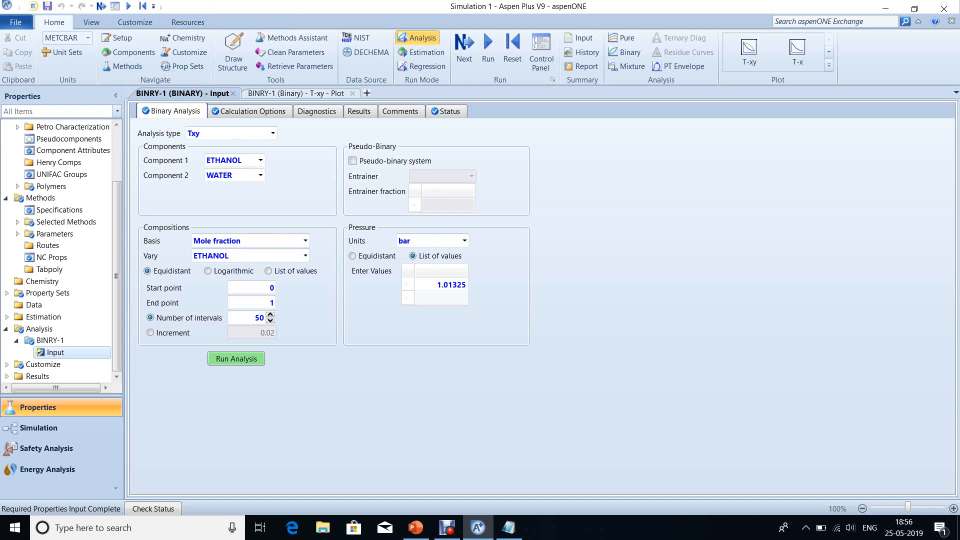
scroll(60, 250, "up", 1)
scroll(60, 250, "up", 1)
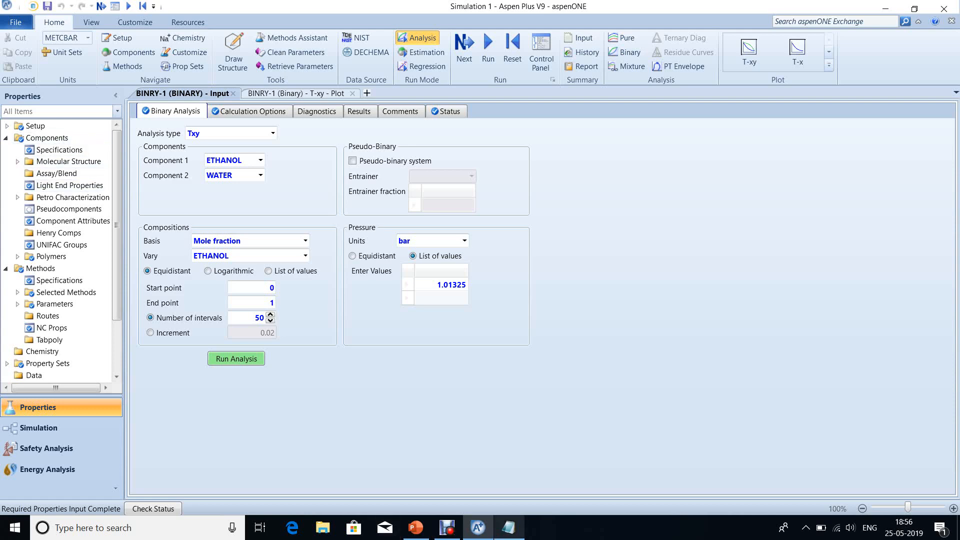
Switch to Notepad and replace its text with "Propety method , which we have selected is kind of not appropriate."
left_click(509, 528)
key("ctrl+a")
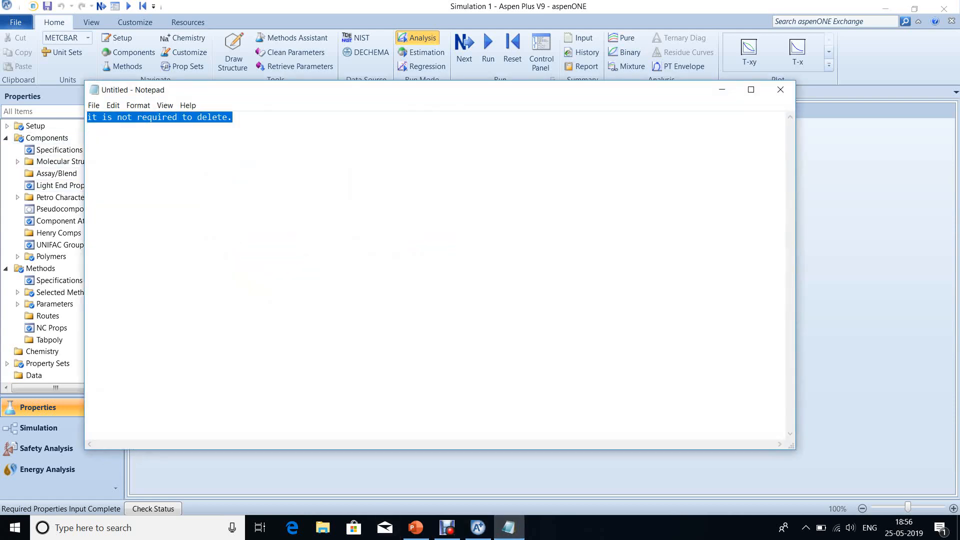
key("Delete")
type("Propety method , which w")
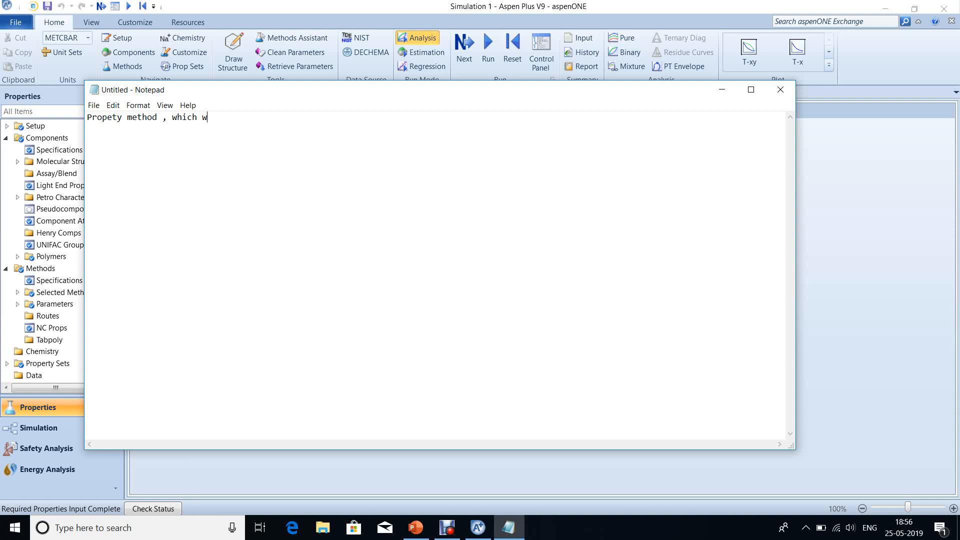
type("e hae ")
type("e selected i")
type("s a")
key("BackSpace")
type("kind of not appropriate.")
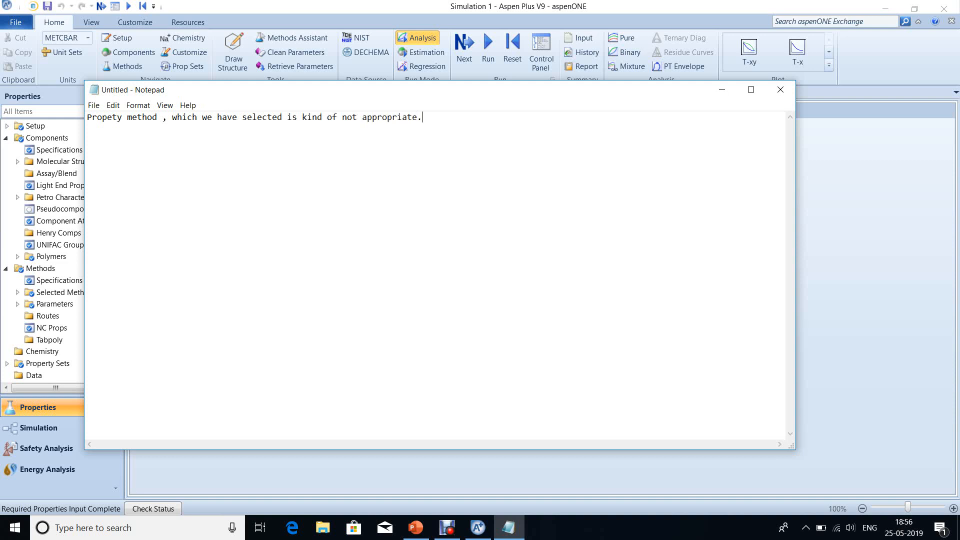
Add the method name NRTL below the note, highlight it, and return to Aspen Plus
key("Return")
type("NRT")
key("shift+Home")
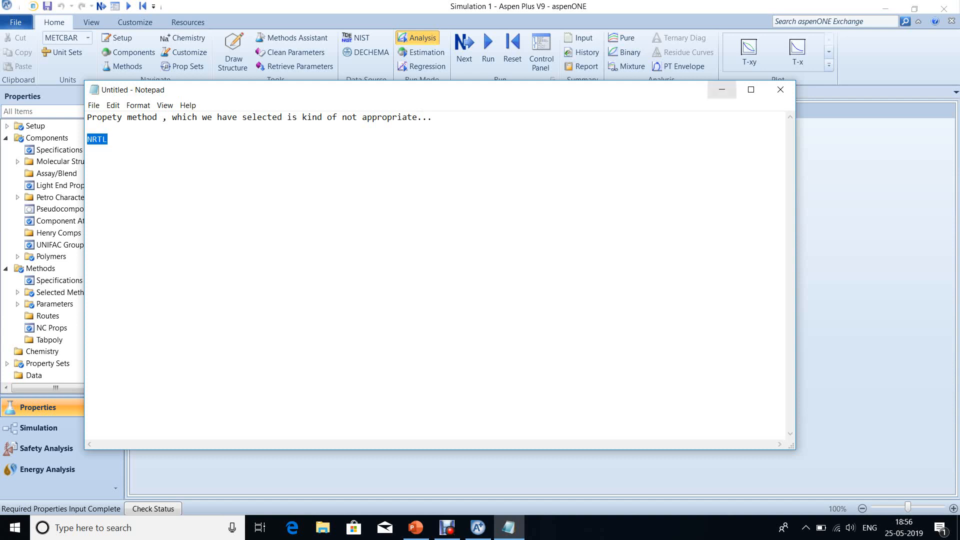
left_click(722, 90)
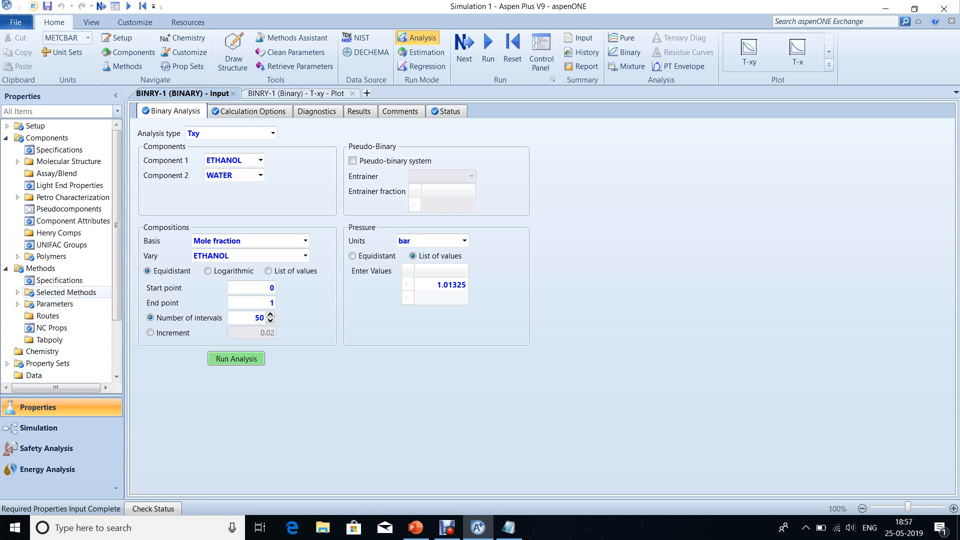
Change the global property method to NRTL and proceed to its binary interaction parameters for ETHANOL and WATER
left_click(59, 280)
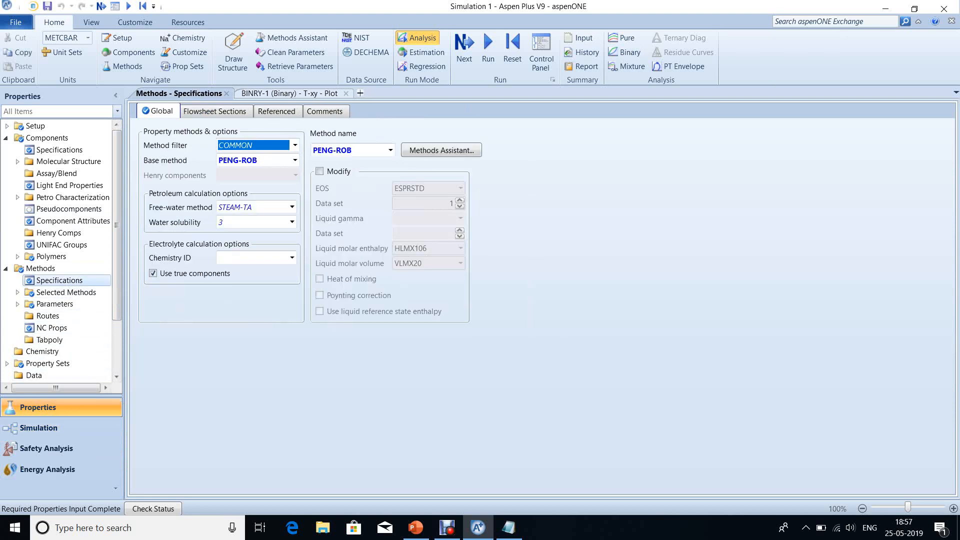
left_click(390, 150)
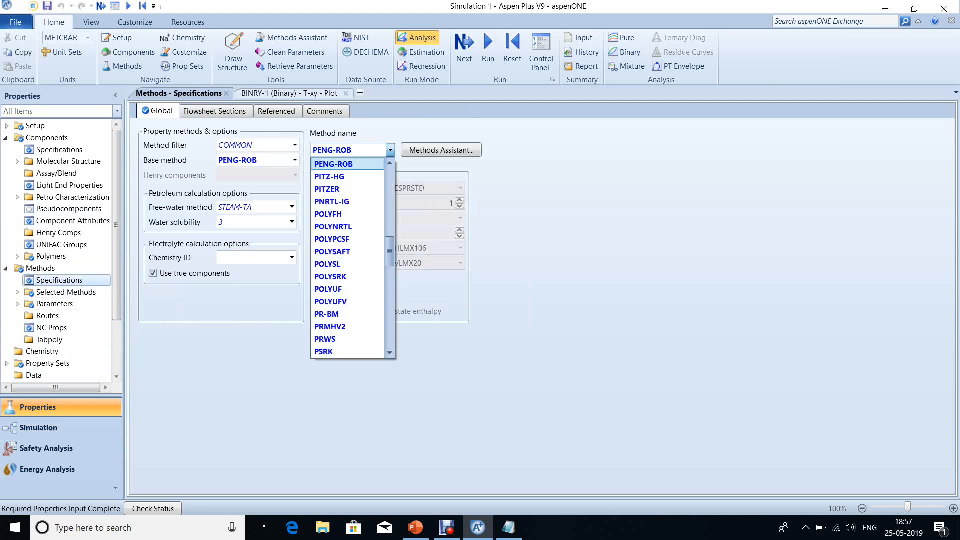
key("n")
key("Down")
key("Up")
key("Return")
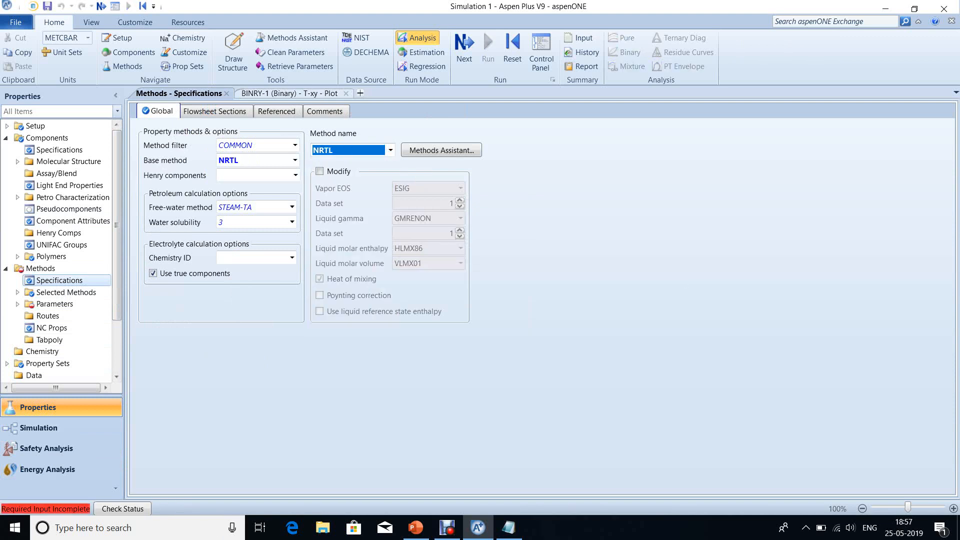
left_click(102, 6)
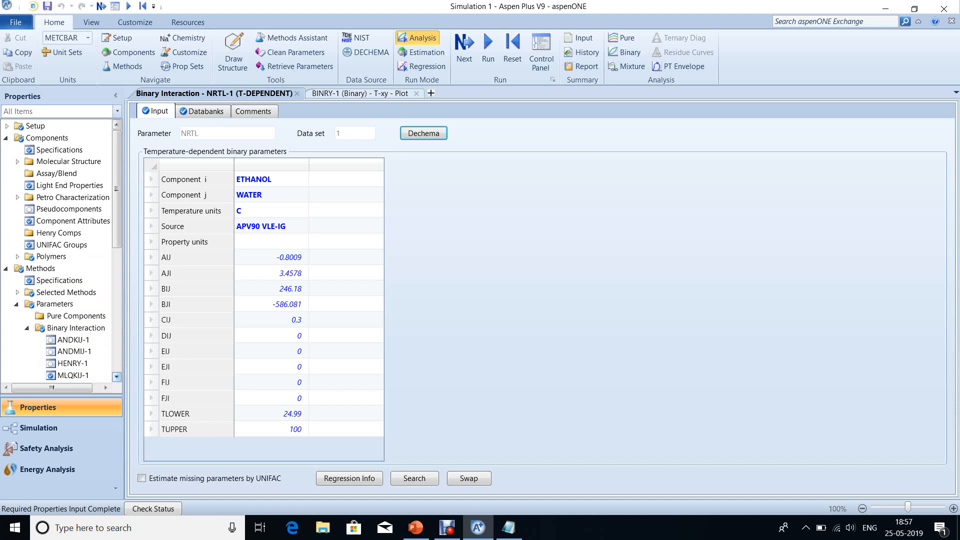
Create a new Txy binary analysis for ETHANOL and WATER at 1.01325 bar and run it to plot the T-xy diagram
left_click(116, 378)
scroll(117, 377, "down", 4)
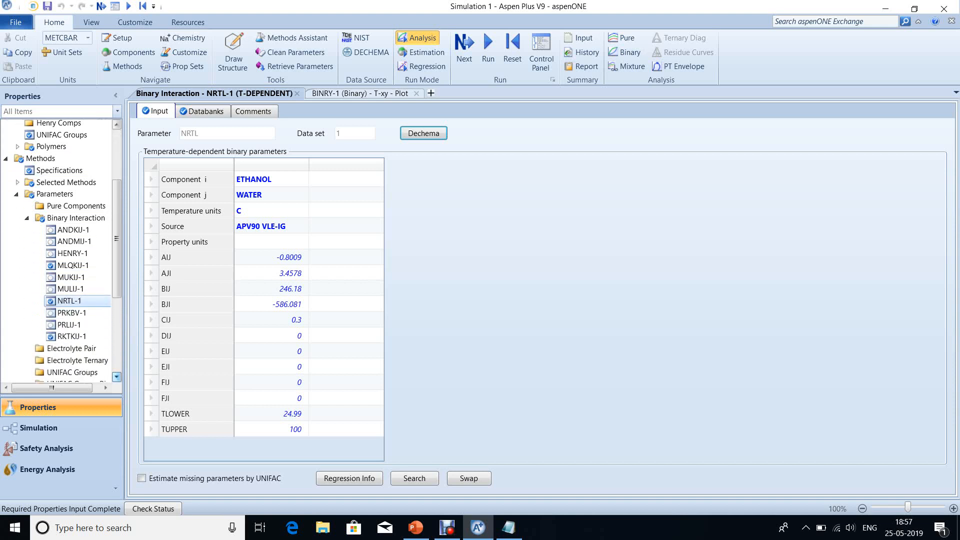
scroll(116, 377, "down", 3)
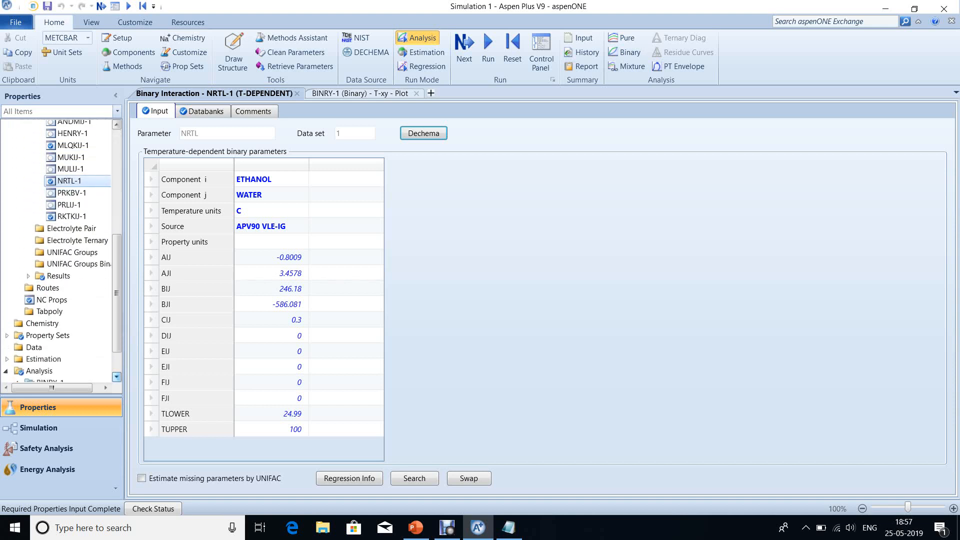
left_click(626, 53)
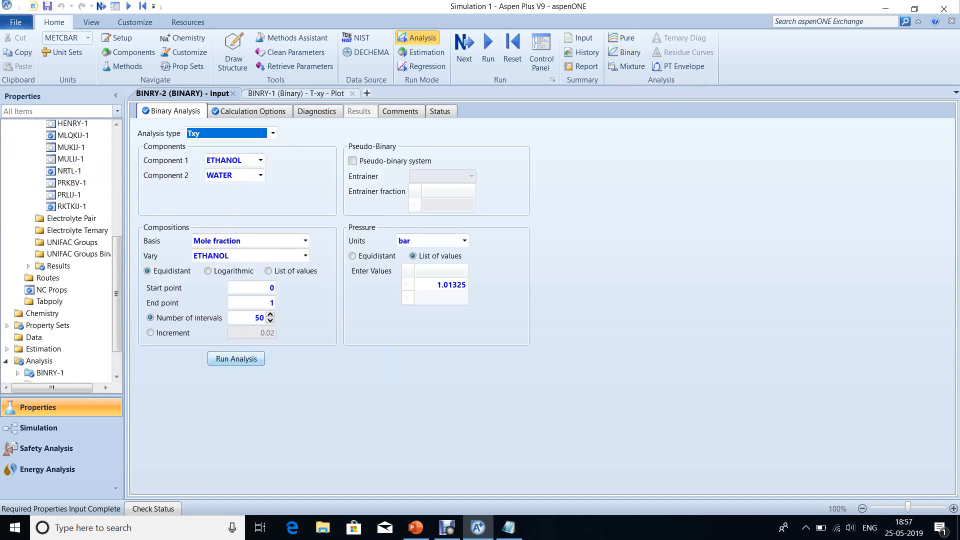
left_click(237, 358)
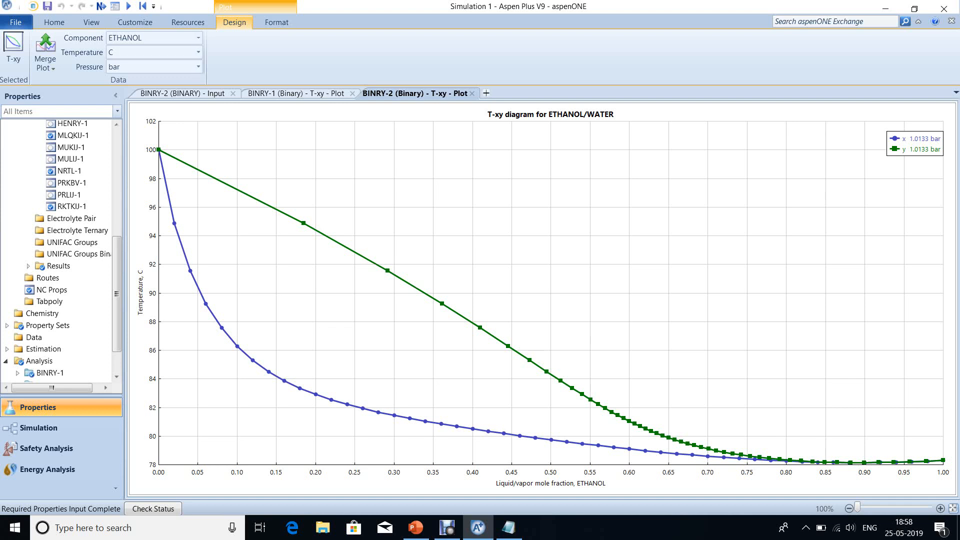
View the earlier BINRY-1 T-xy plot for comparison, and close that plot and the BINRY-2 input form
left_click(296, 93)
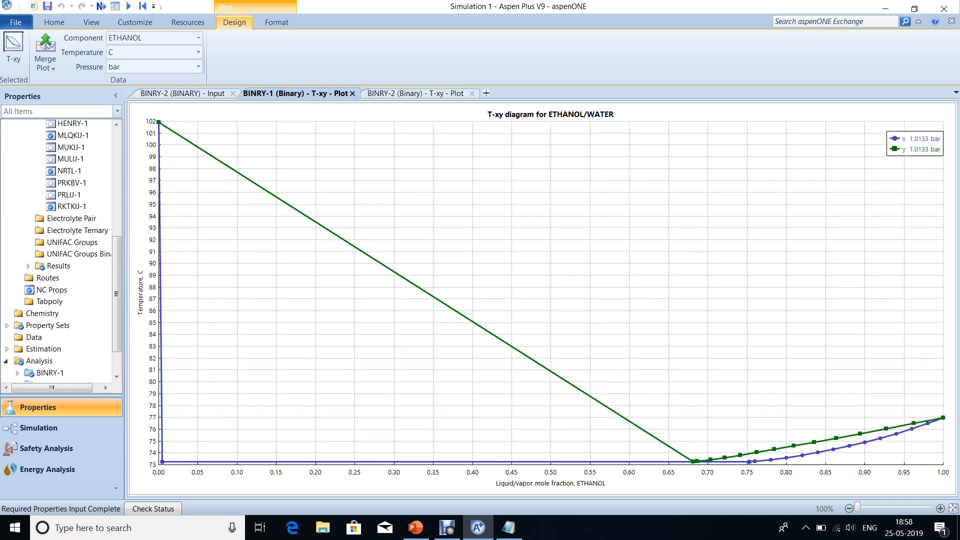
left_click(352, 93)
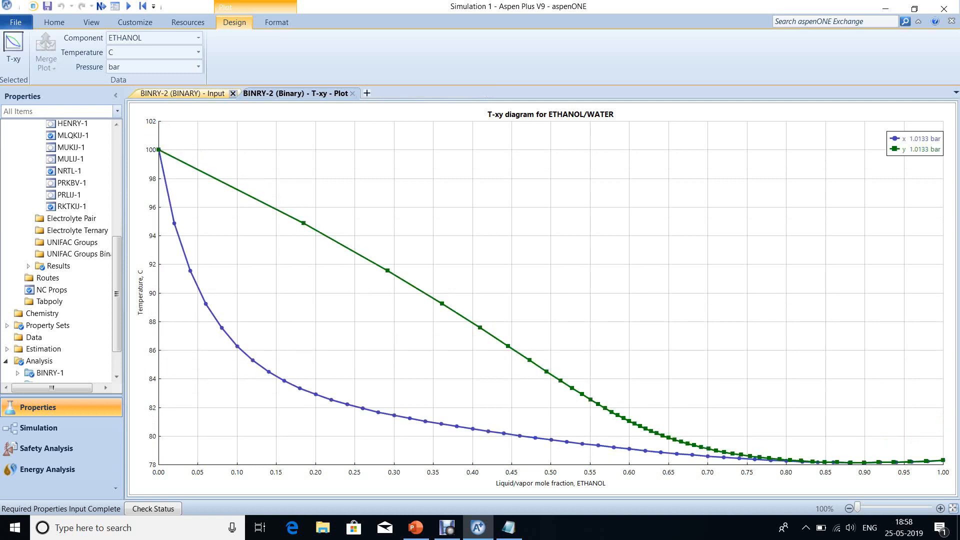
left_click(233, 93)
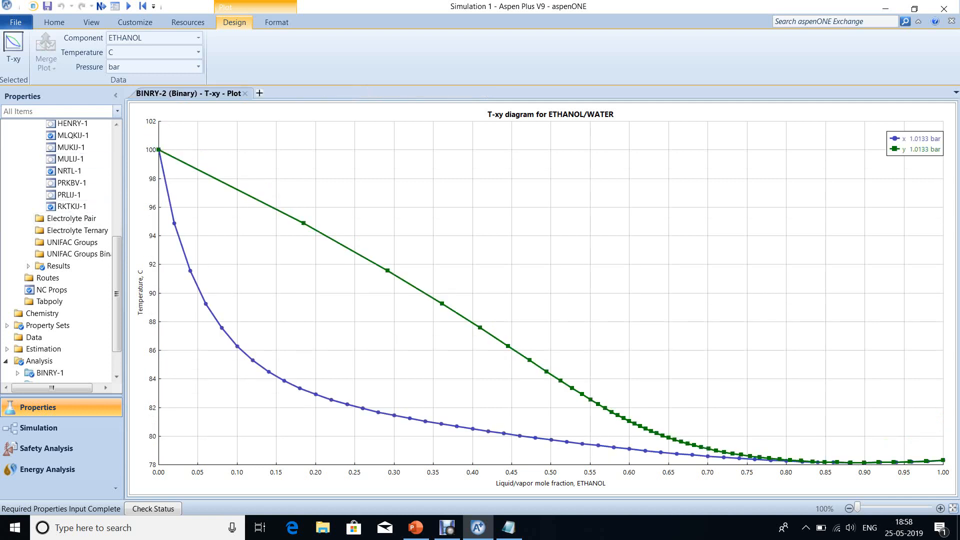
Create another binary analysis for ETHANOL and WATER
left_click(54, 22)
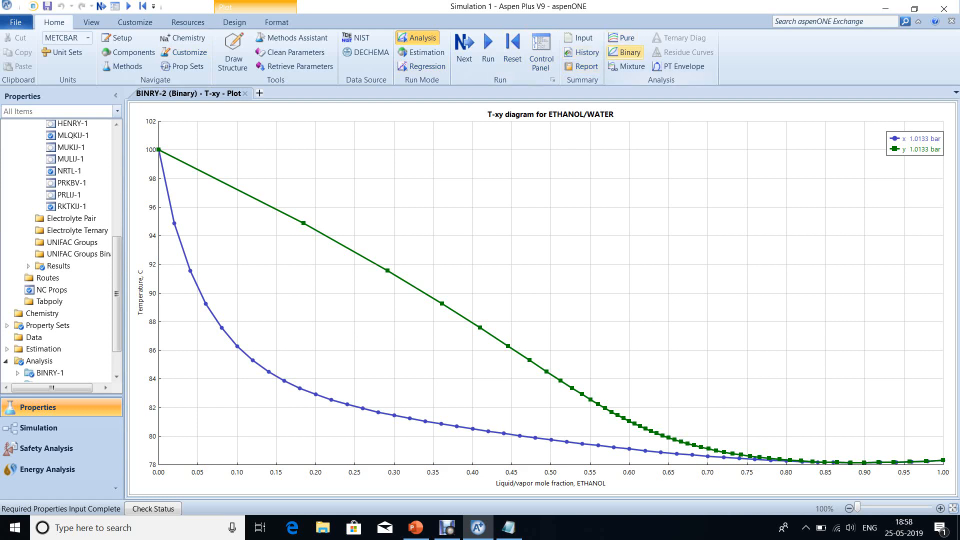
left_click(624, 52)
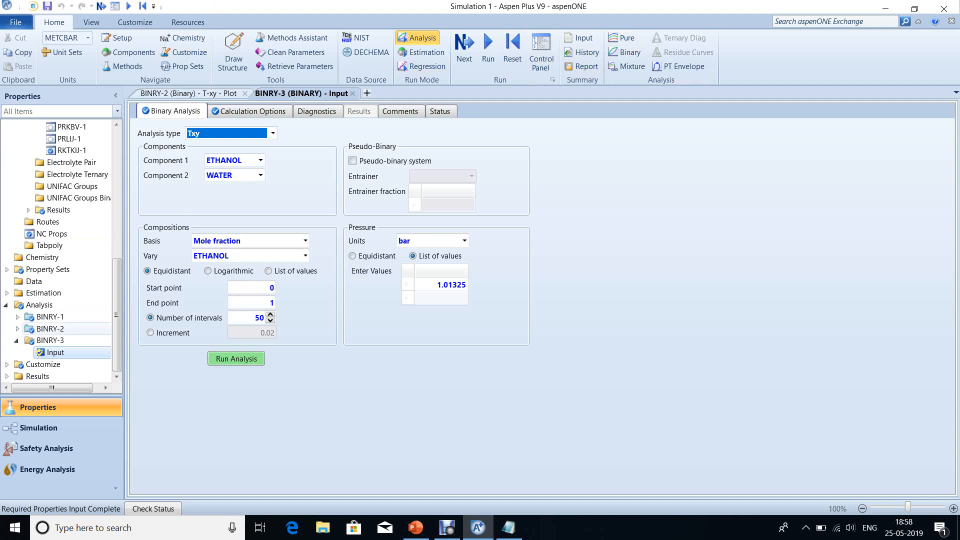
Delete the BINRY-2 and BINRY-1 analyses from the Analysis folder
left_click(50, 328)
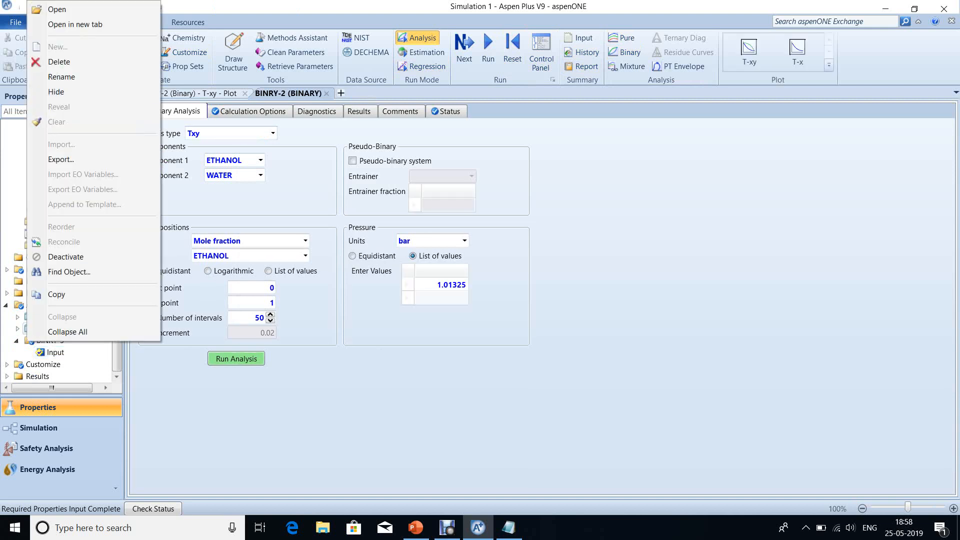
left_click(59, 62)
key("Return")
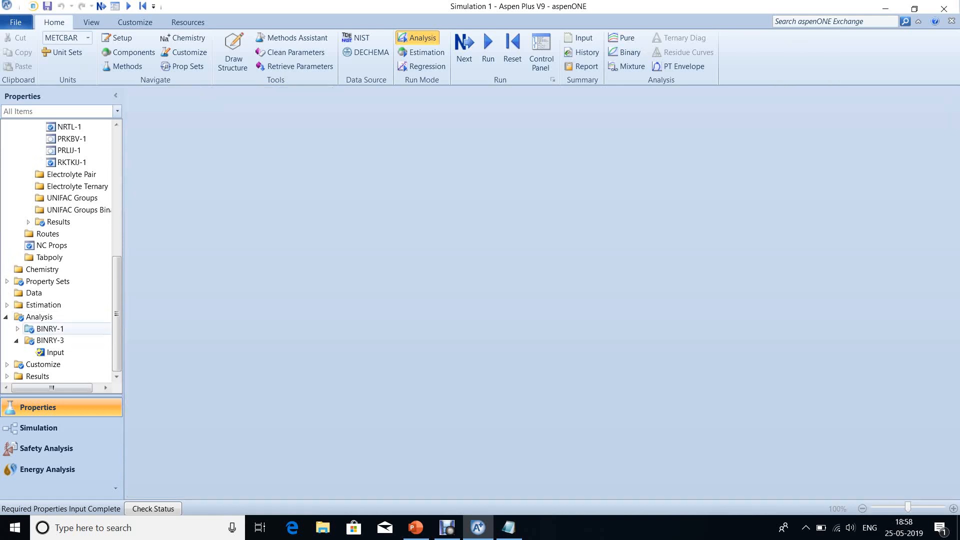
left_click(50, 329)
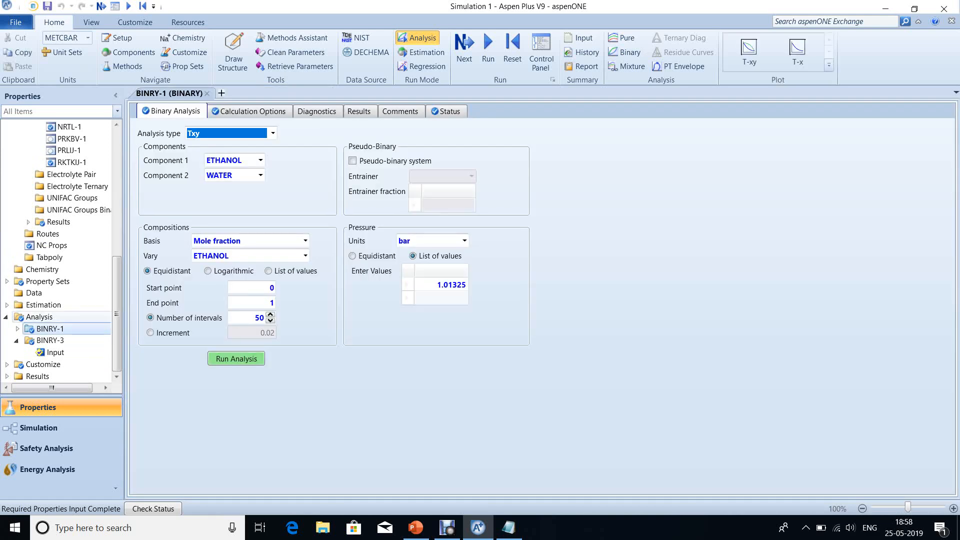
right_click(44, 329)
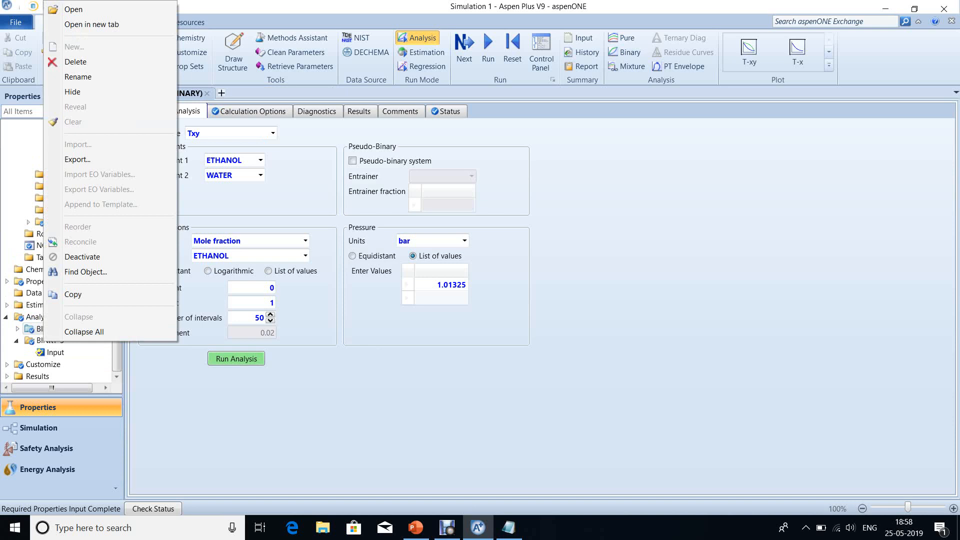
left_click(75, 62)
left_click(469, 288)
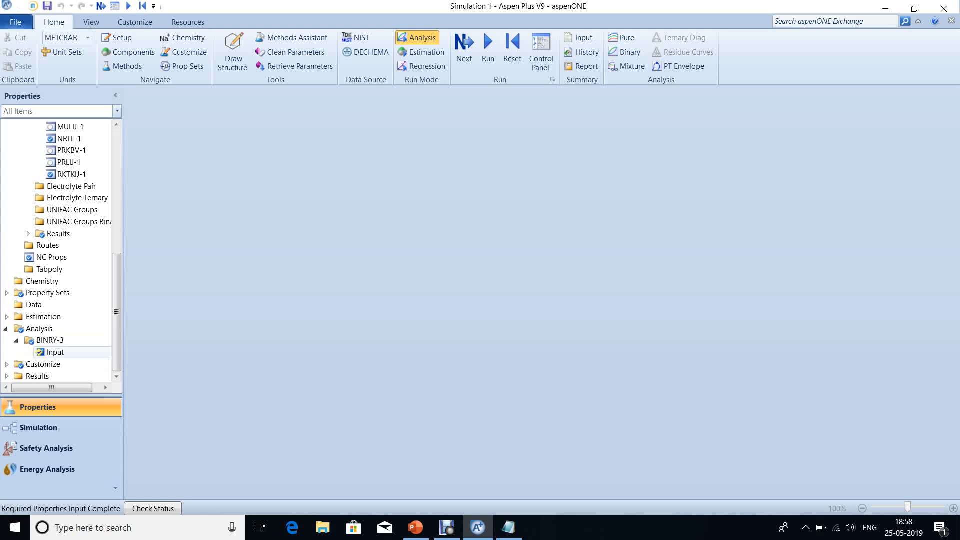
Open the BINRY-3 input form and run its Txy analysis to plot the ethanol/water T-xy diagram
left_click(55, 353)
left_click(236, 359)
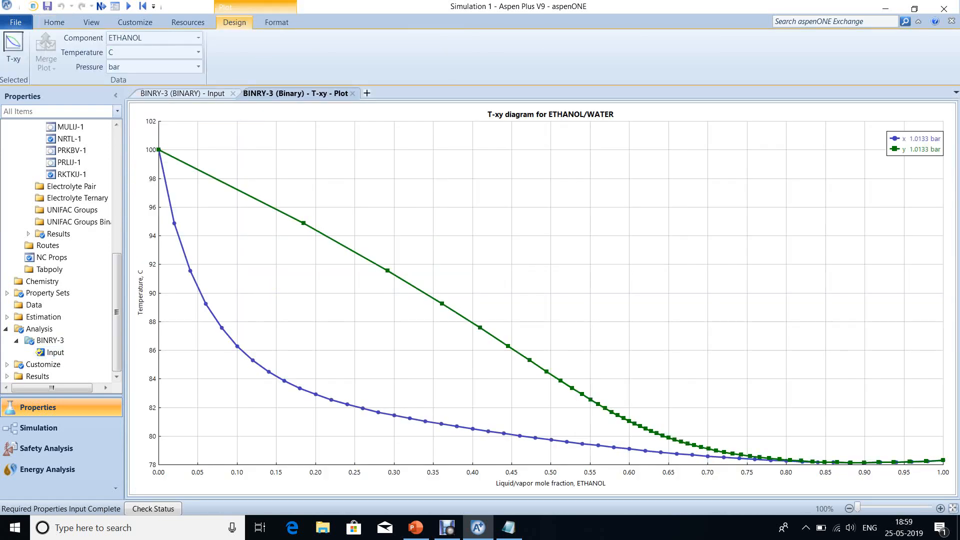
Change the BINRY-3 analysis type to Pxy, add 50 C to its temperature list, and run the analysis
left_click(182, 93)
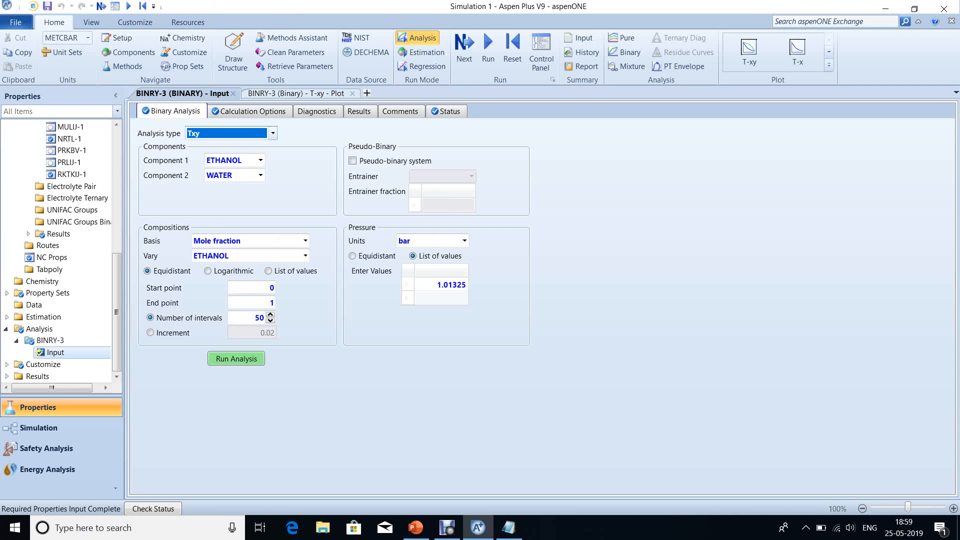
left_click(272, 133)
left_click(210, 158)
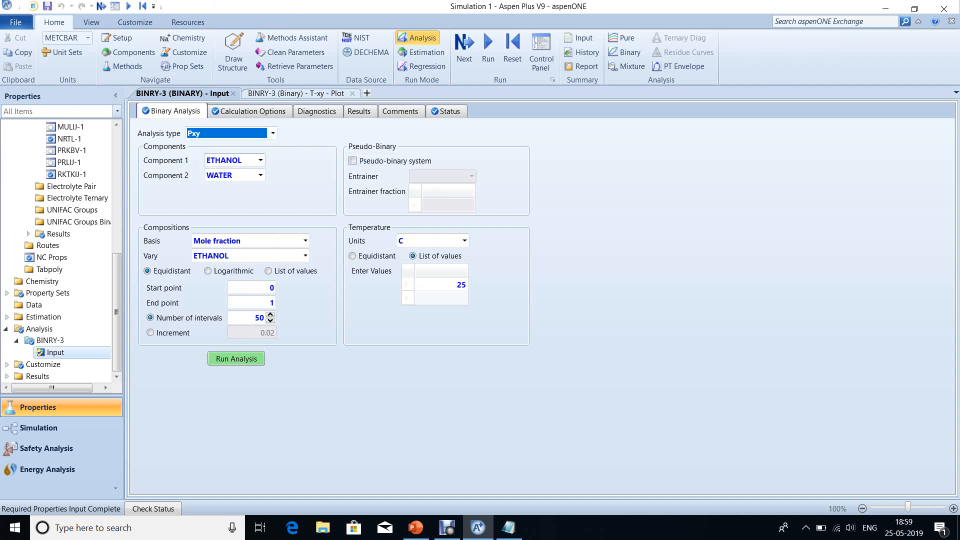
left_click(442, 299)
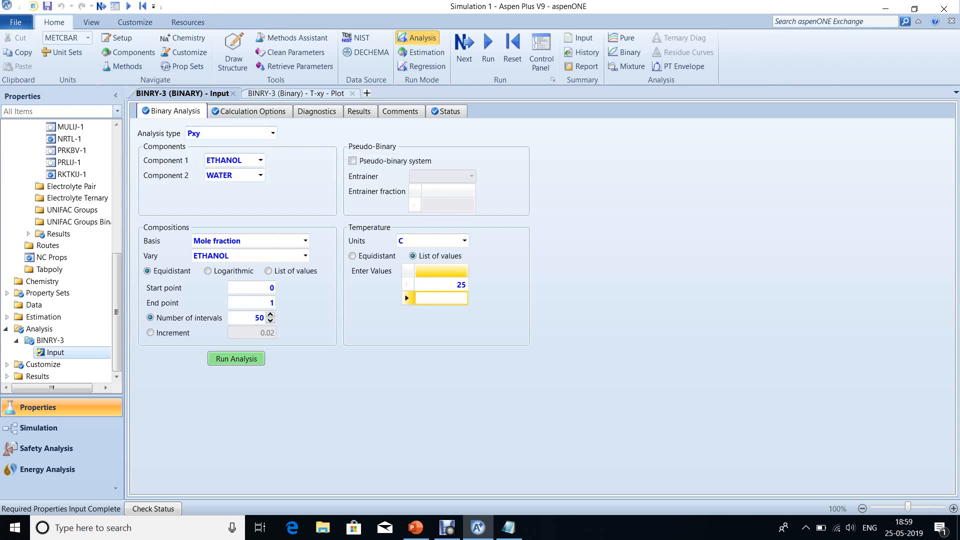
type("50")
key("Return")
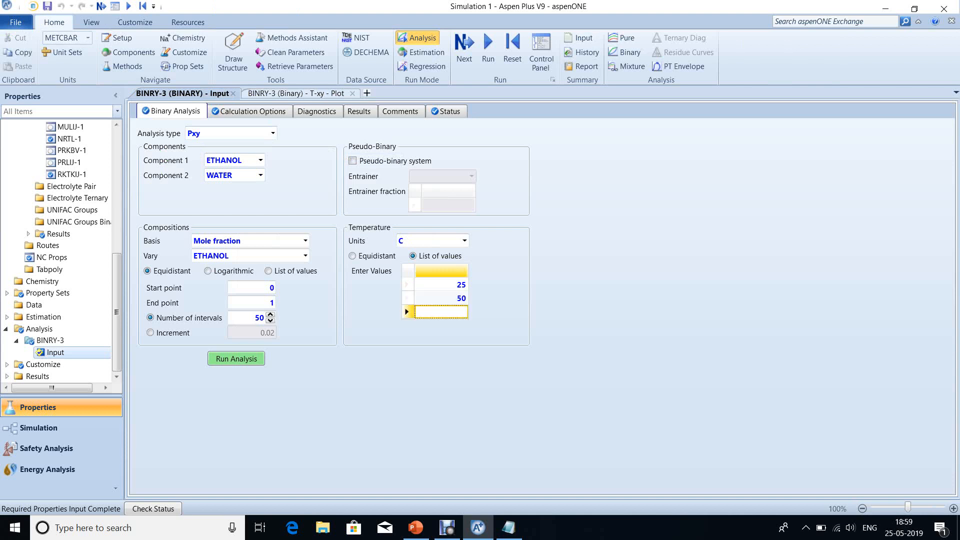
left_click(236, 358)
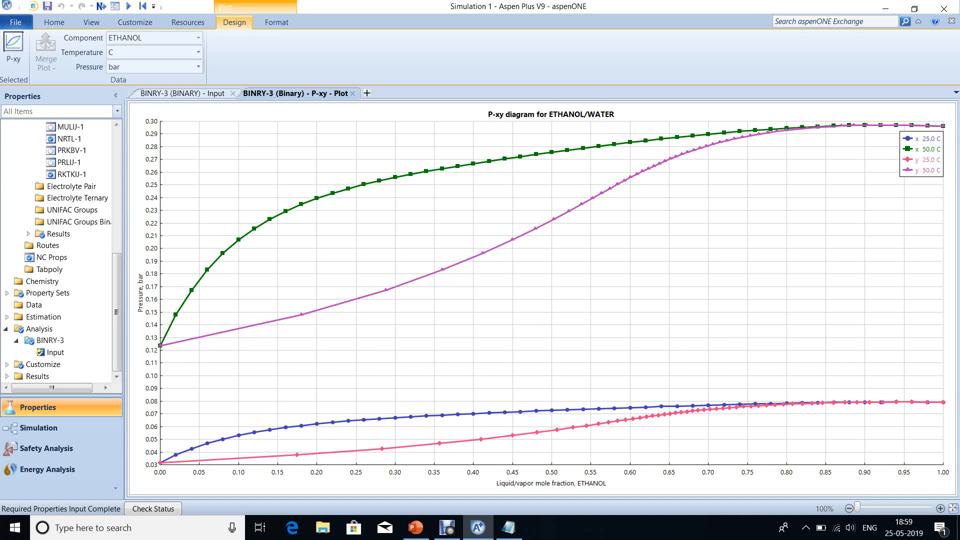
Create a mixture analysis and add ETHANOL to its composition with a mole flow of 0.5 kmol/hr
left_click(183, 94)
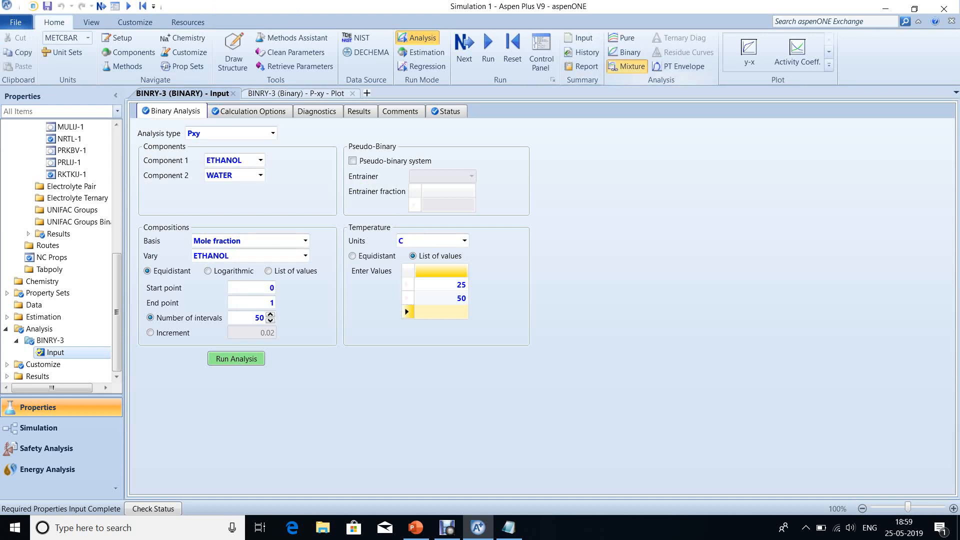
left_click(628, 66)
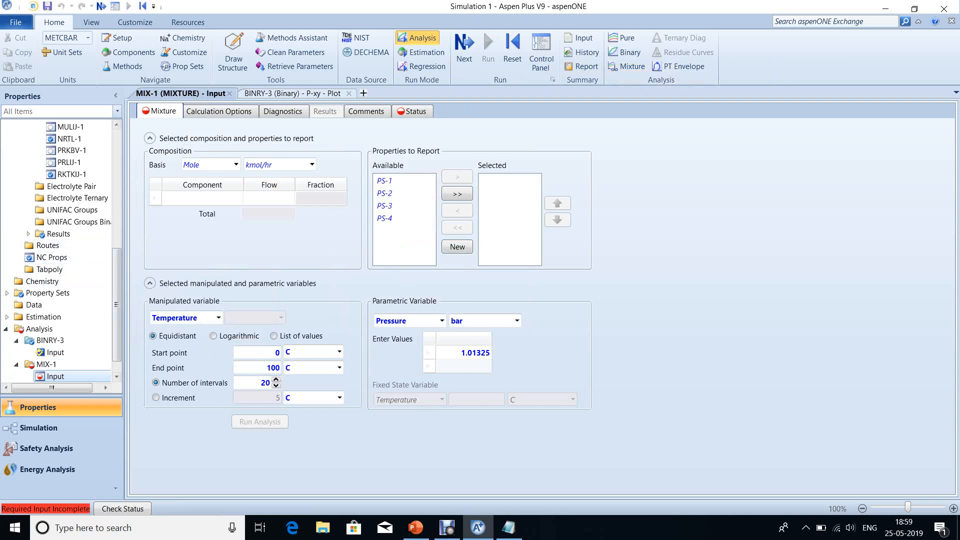
left_click_drag(116, 326, 117, 341)
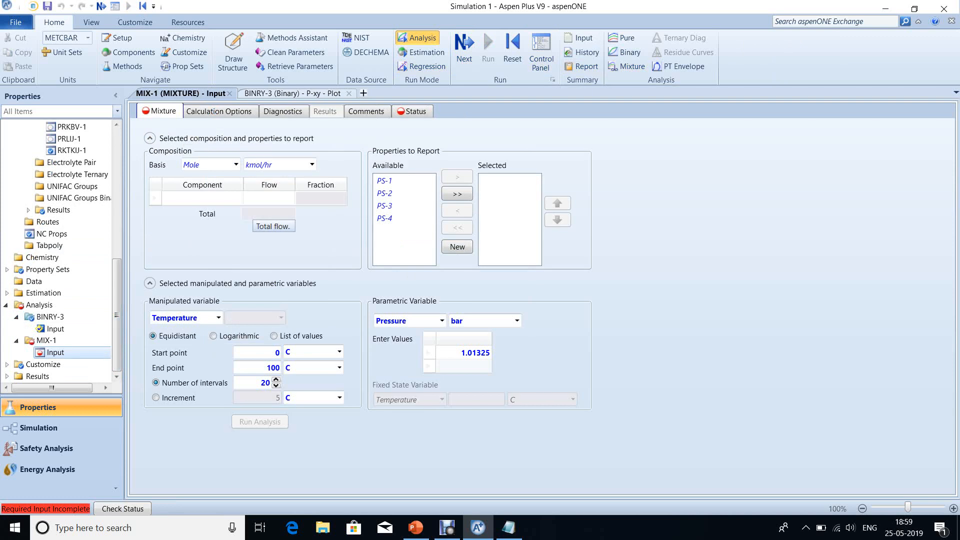
mouse_move(237, 200)
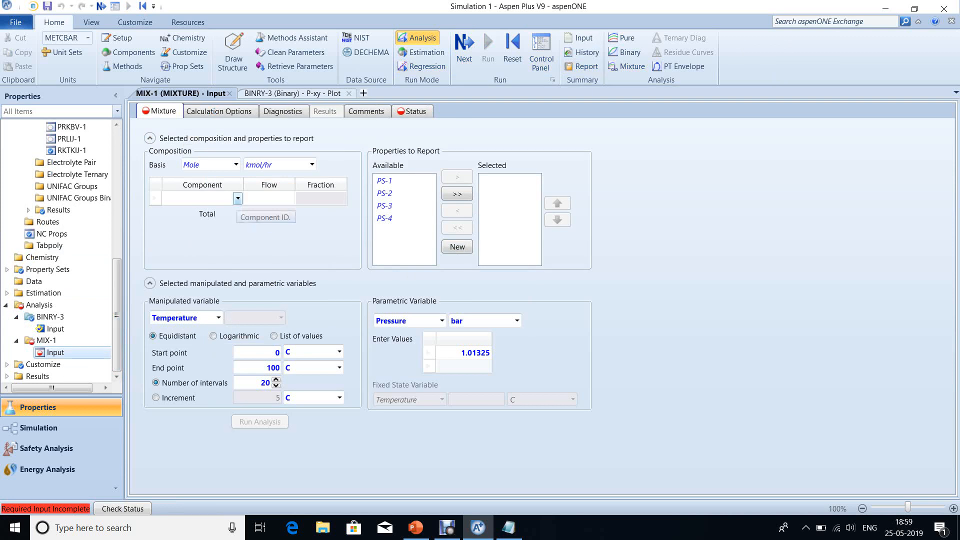
left_click(237, 199)
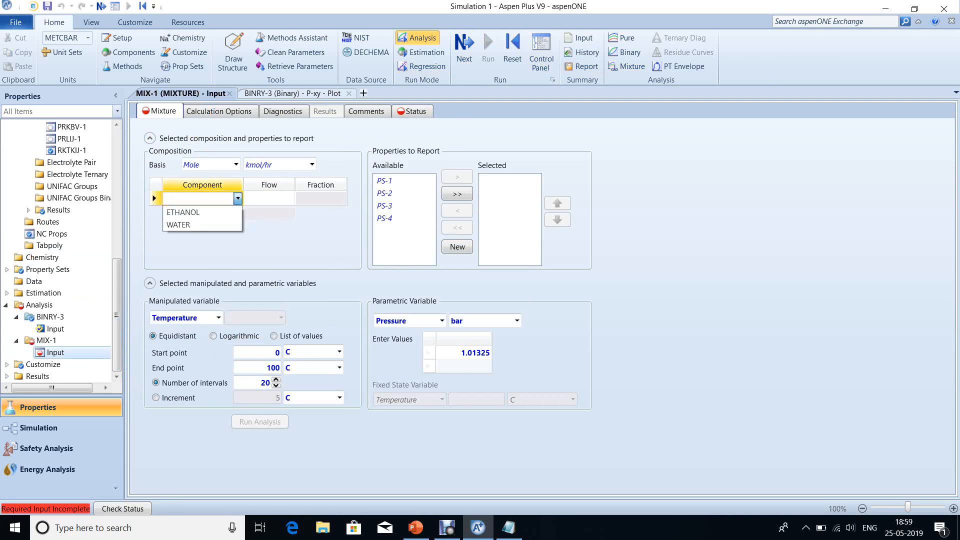
left_click(186, 208)
left_click(269, 198)
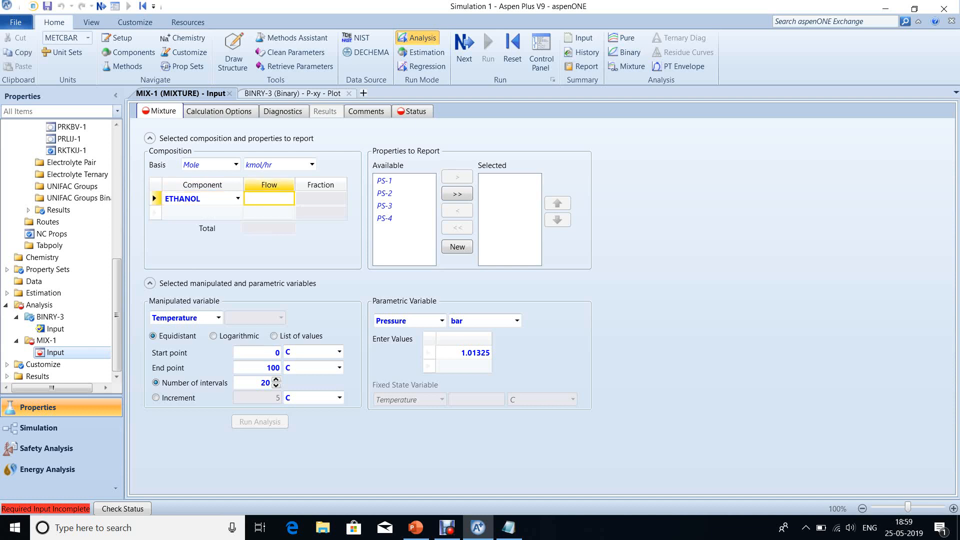
type("0.5")
key("Return")
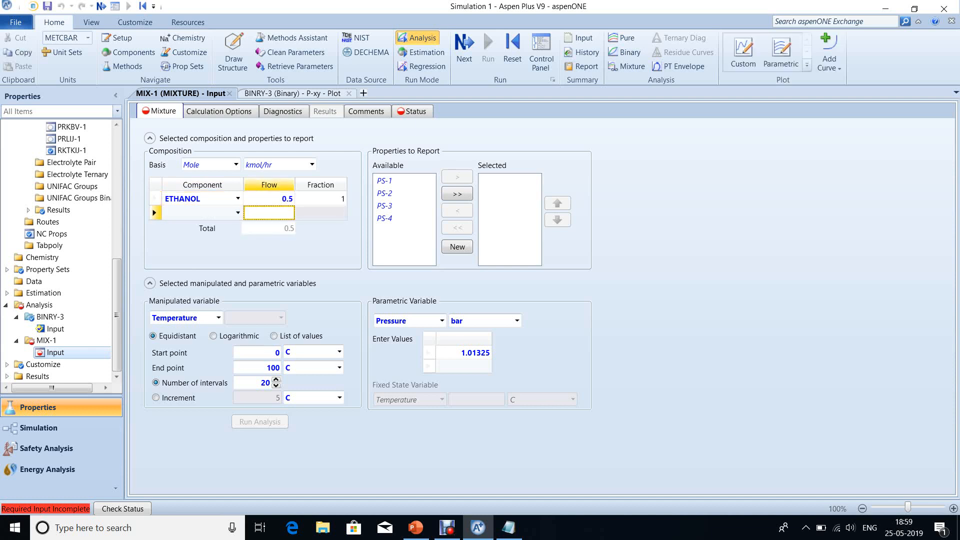
Add WATER to the mixture composition with a mole flow of 0.5 kmol/hr
left_click(237, 213)
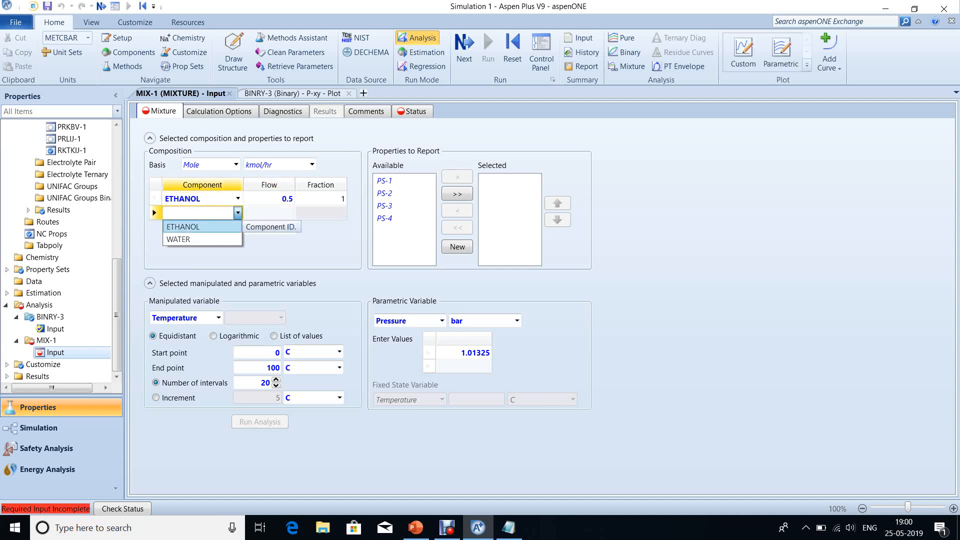
left_click(178, 239)
left_click(269, 213)
type("0.5")
key("Return")
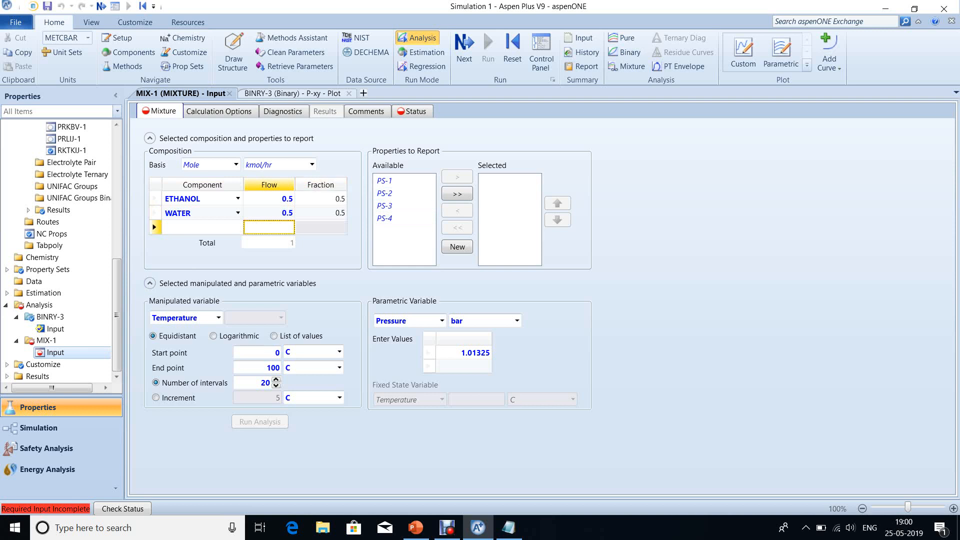
Create property set PS-5 for the properties reported by the mixture analysis
left_click(384, 218)
right_click(381, 218)
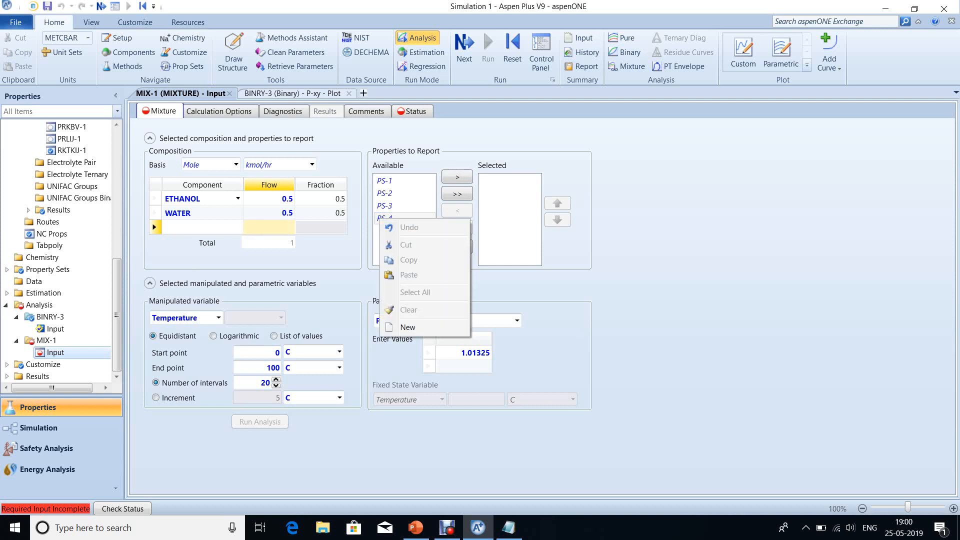
key("Escape")
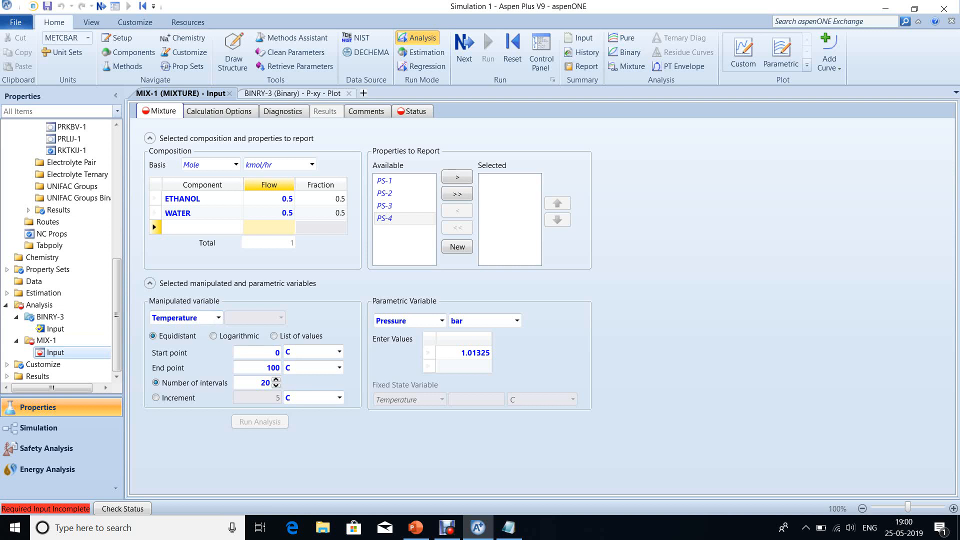
right_click(404, 218)
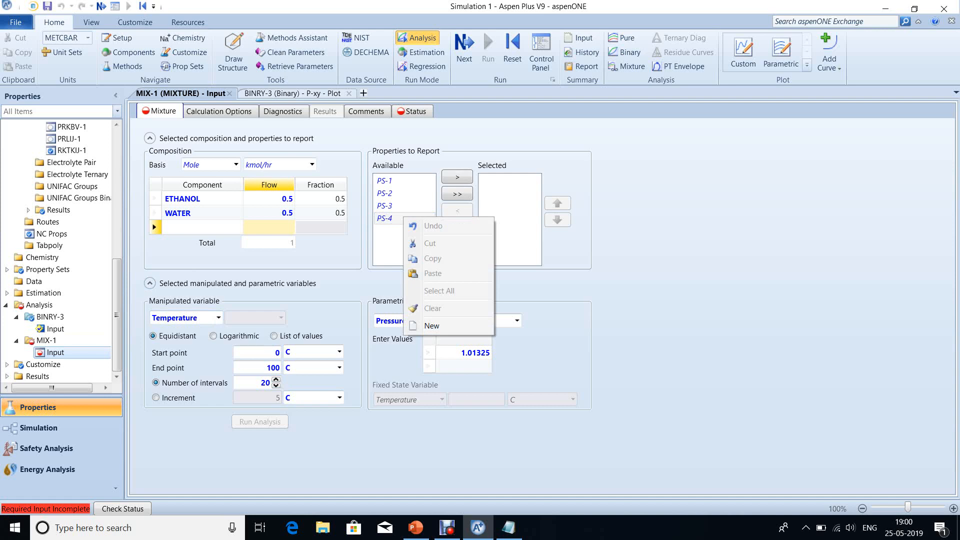
left_click(432, 325)
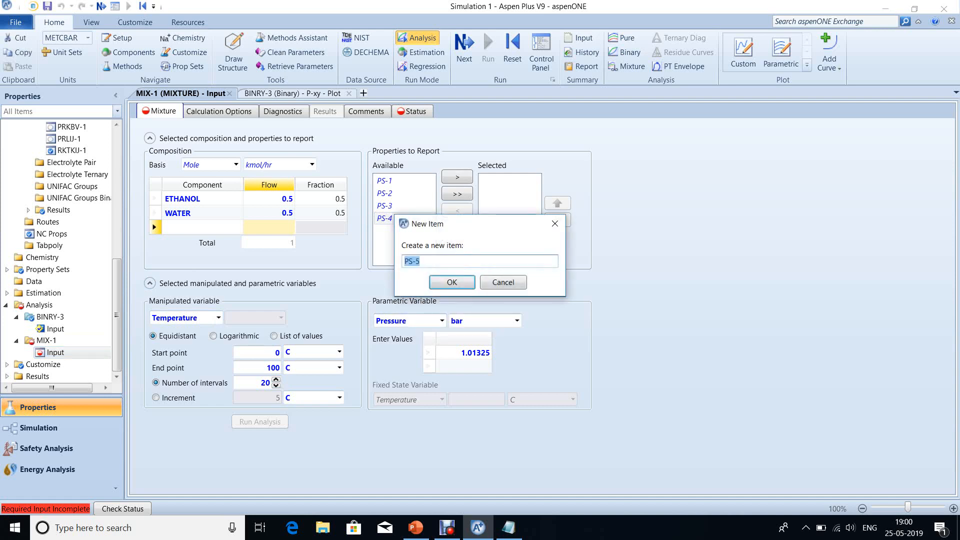
key("Return")
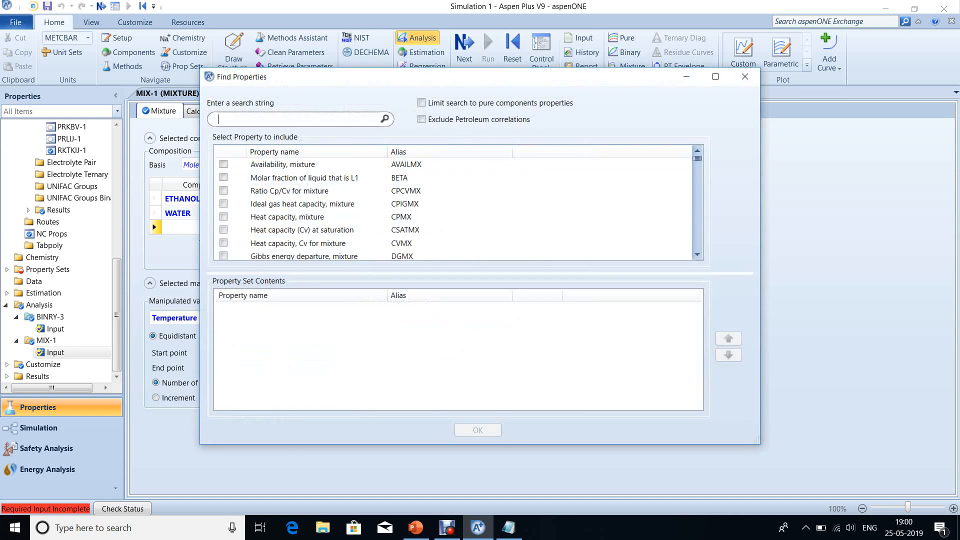
left_click_drag(493, 81, 682, 309)
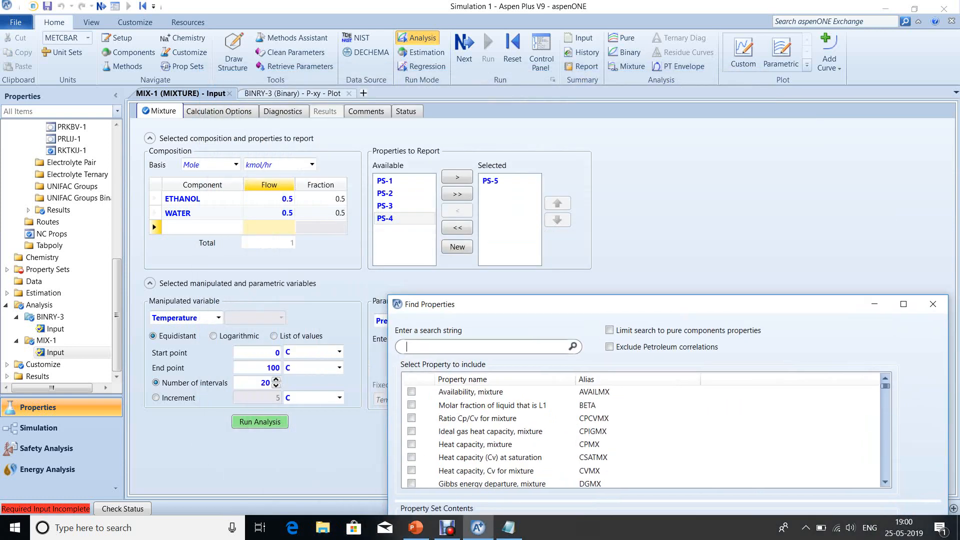
left_click_drag(579, 306, 602, 128)
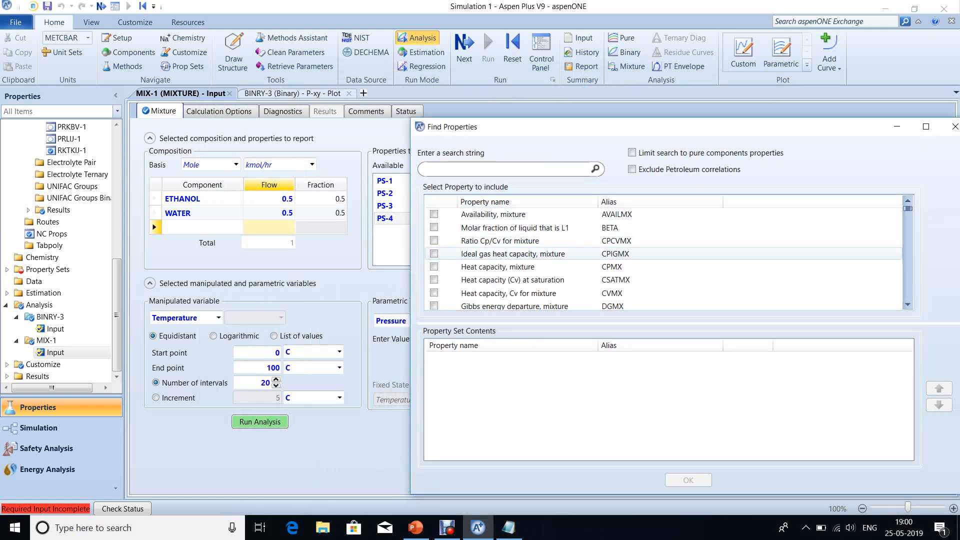
Include Heat capacity, mixture (CPMX) in the contents of property set PS-5
left_click(434, 267)
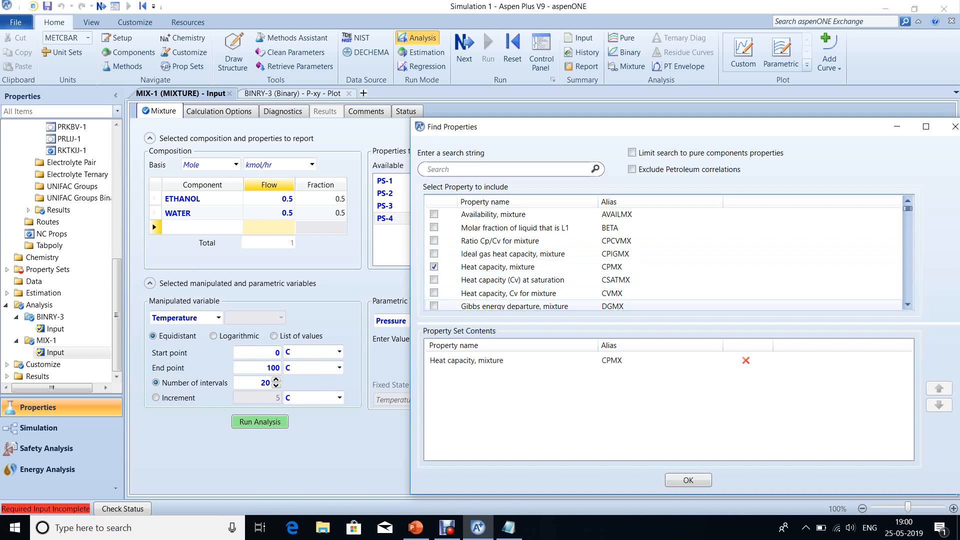
scroll(666, 253, "down", 3)
scroll(665, 253, "down", 5)
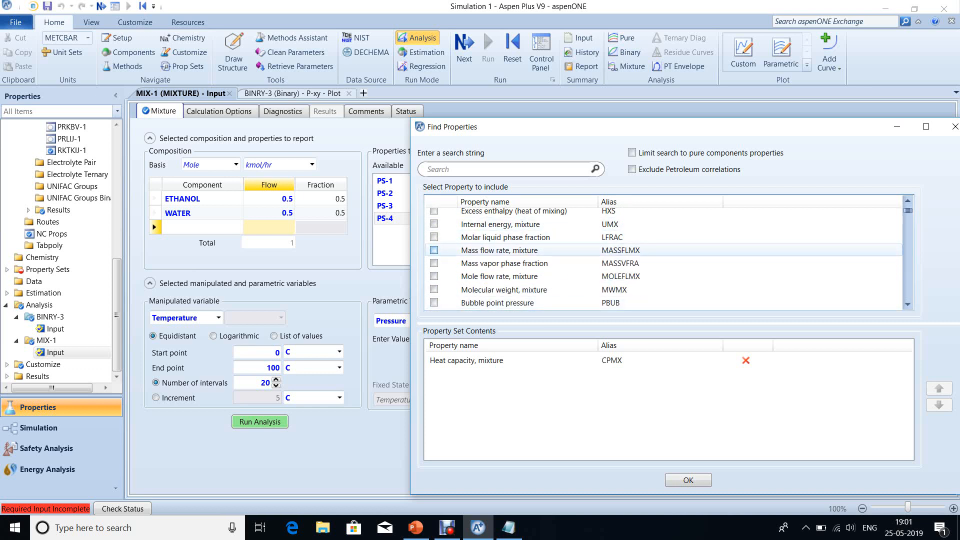
Search the properties for "mu", add Viscosity, mixture (MUMX) to PS-5, and remove Heat capacity, mixture from the set
left_click(465, 169)
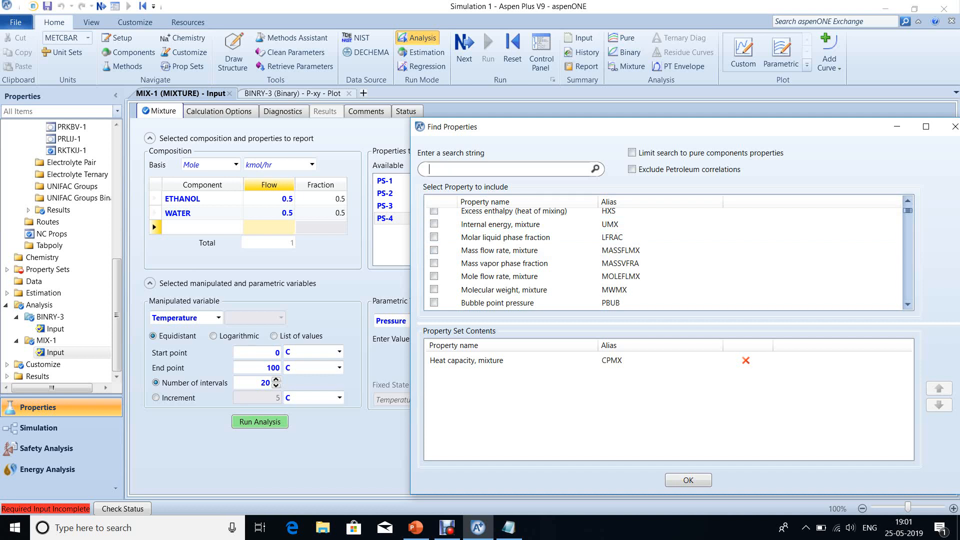
type("mu")
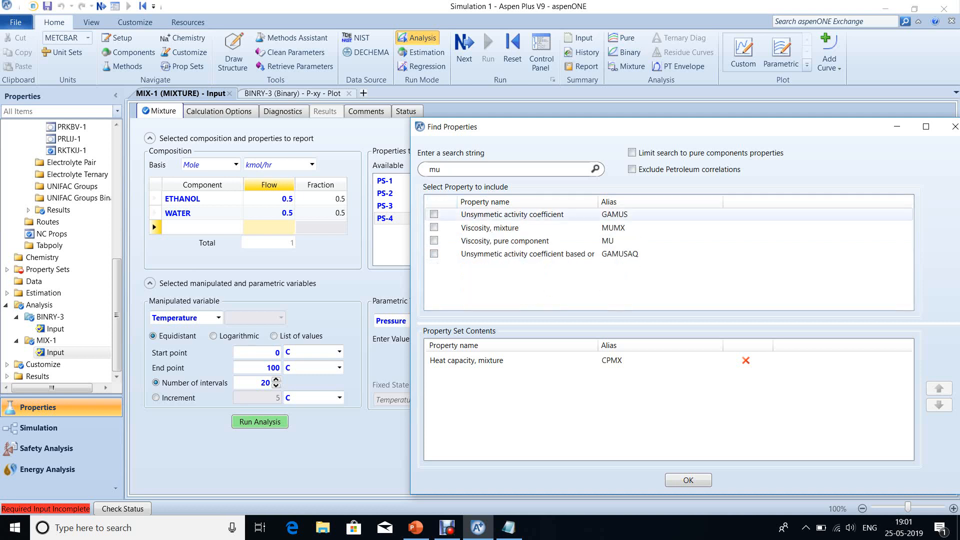
left_click(434, 227)
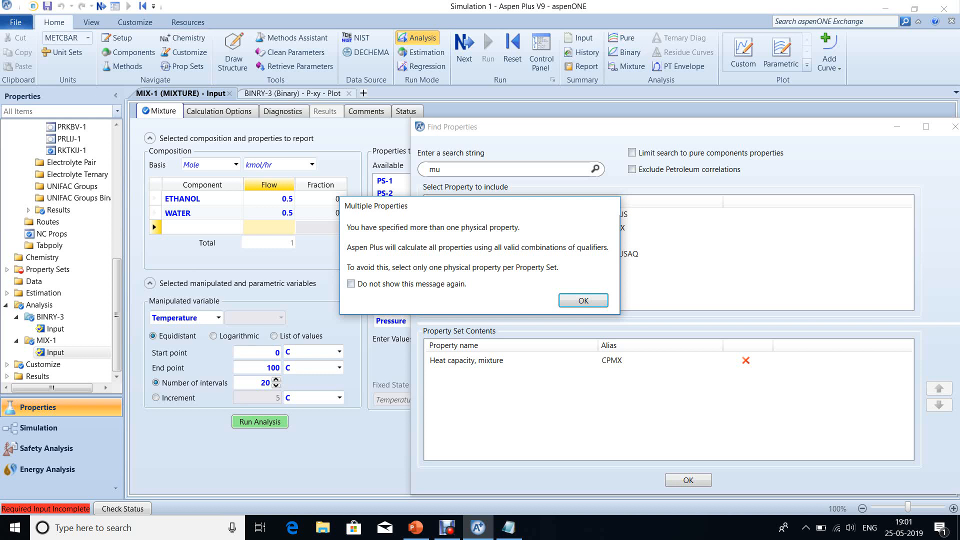
left_click(583, 300)
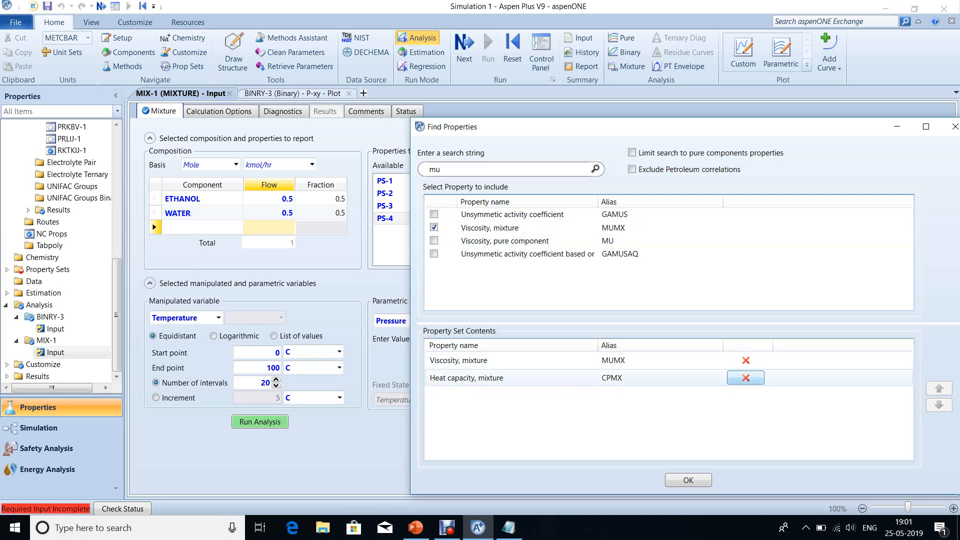
left_click(746, 378)
key("Return")
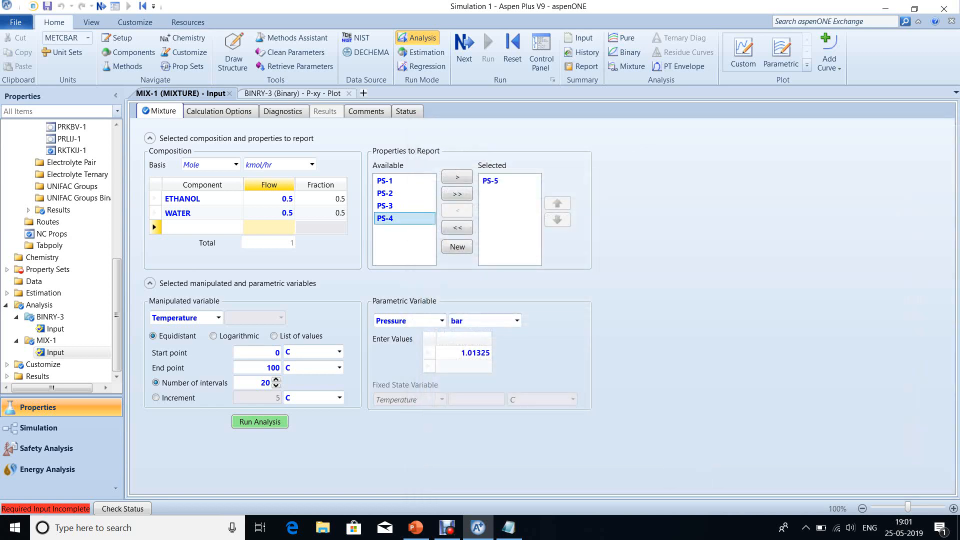
Try to run the MIX-1 mixture analysis, and close the BINRY-3 P-xy plot
left_click(260, 422)
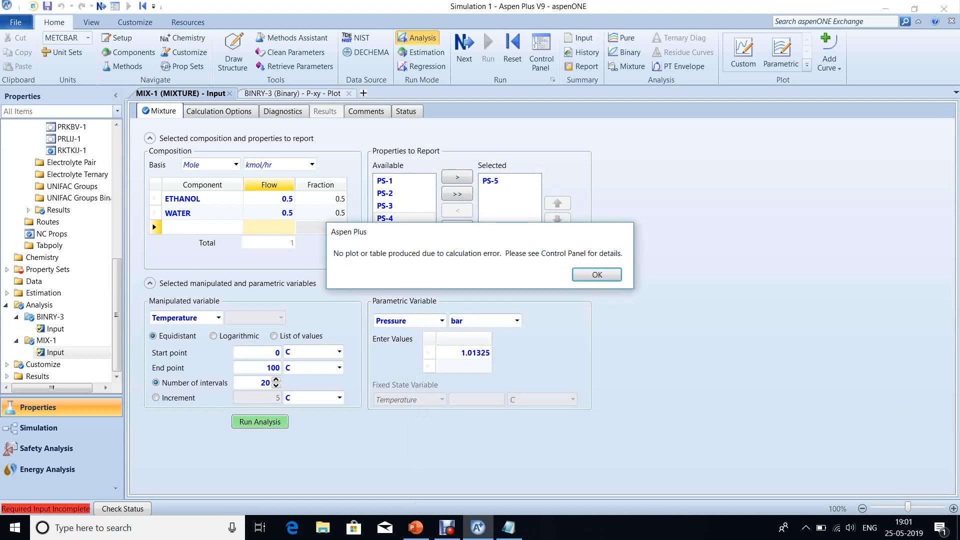
key("Return")
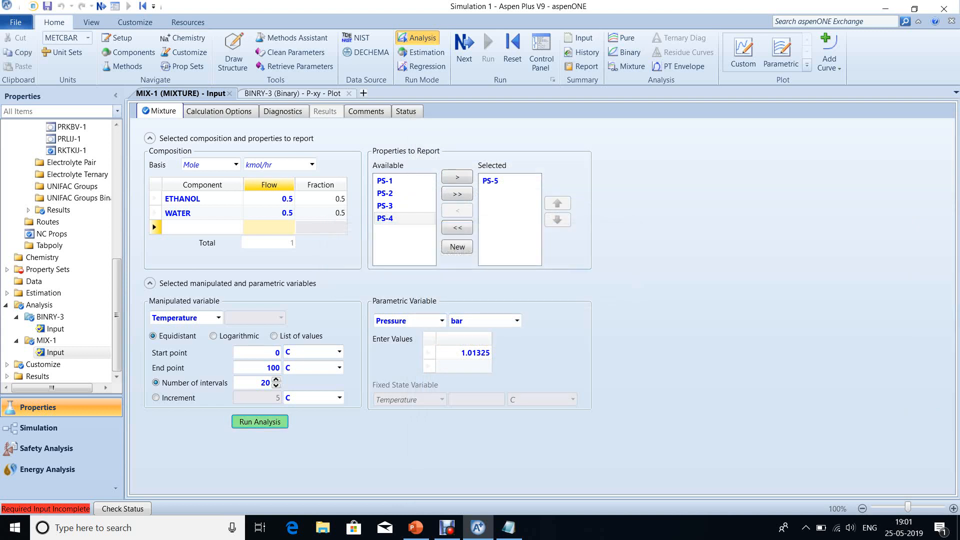
left_click(291, 93)
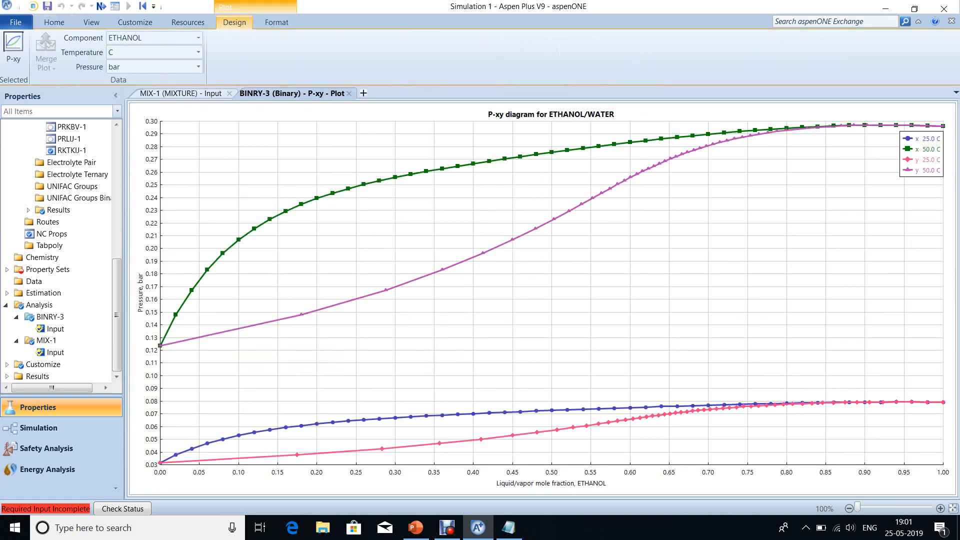
left_click(349, 93)
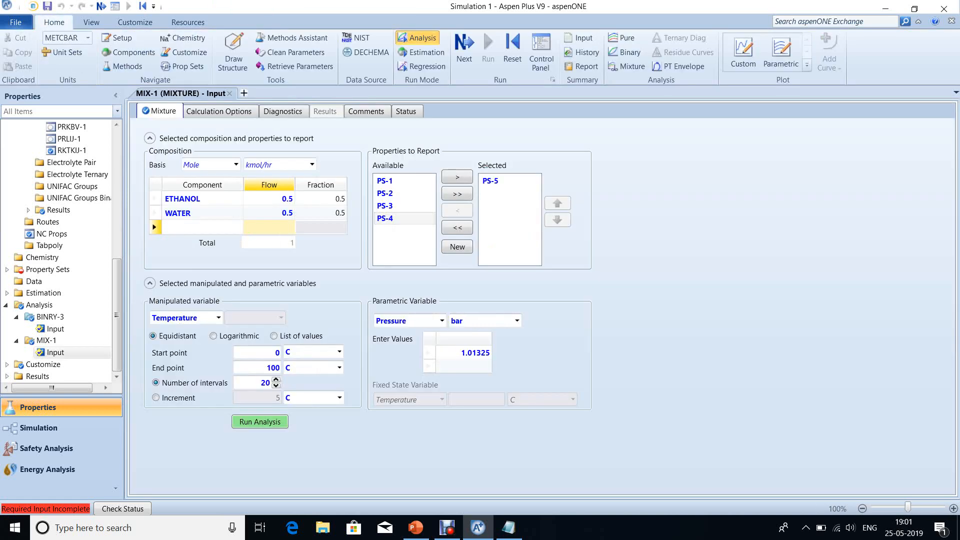
Select PS-5 among the reported properties and try running the MIX-1 analysis again
left_click(500, 181)
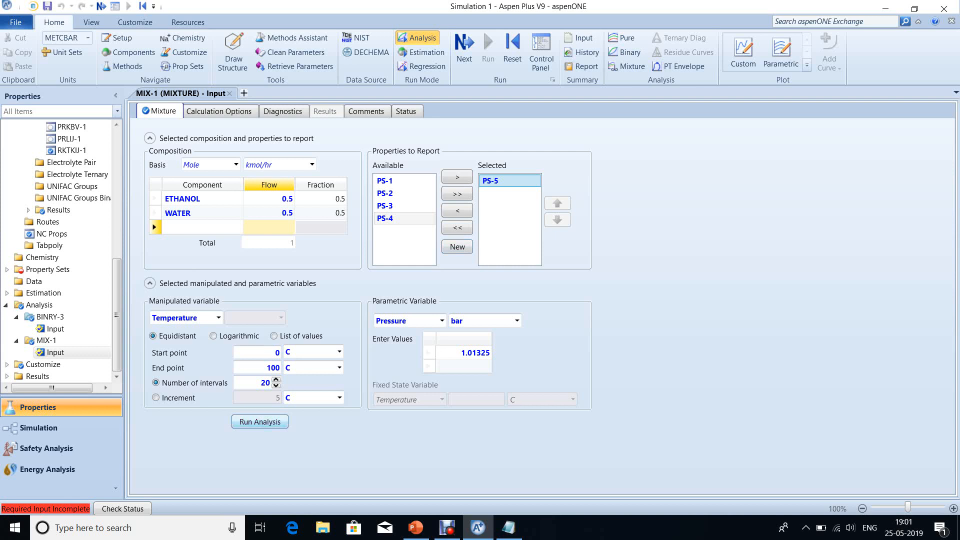
left_click(260, 422)
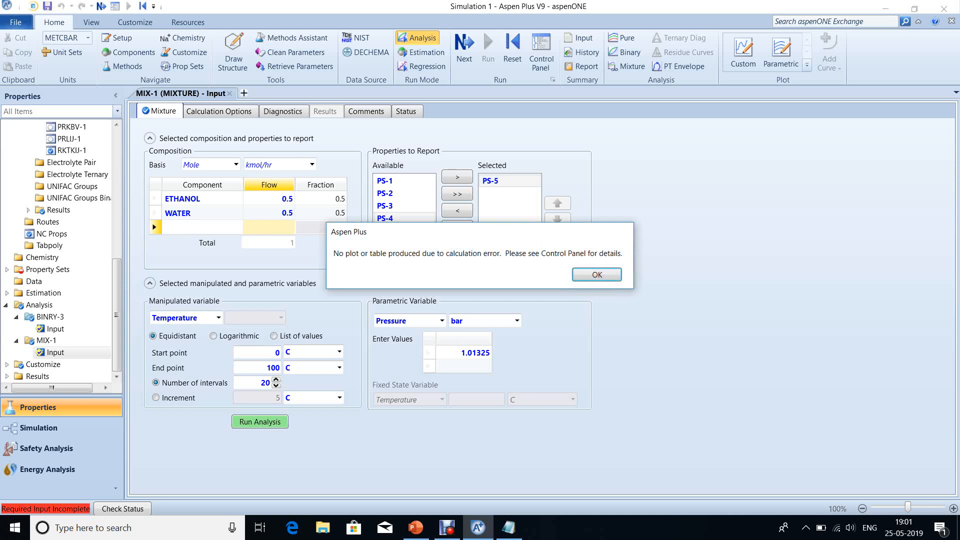
key("Return")
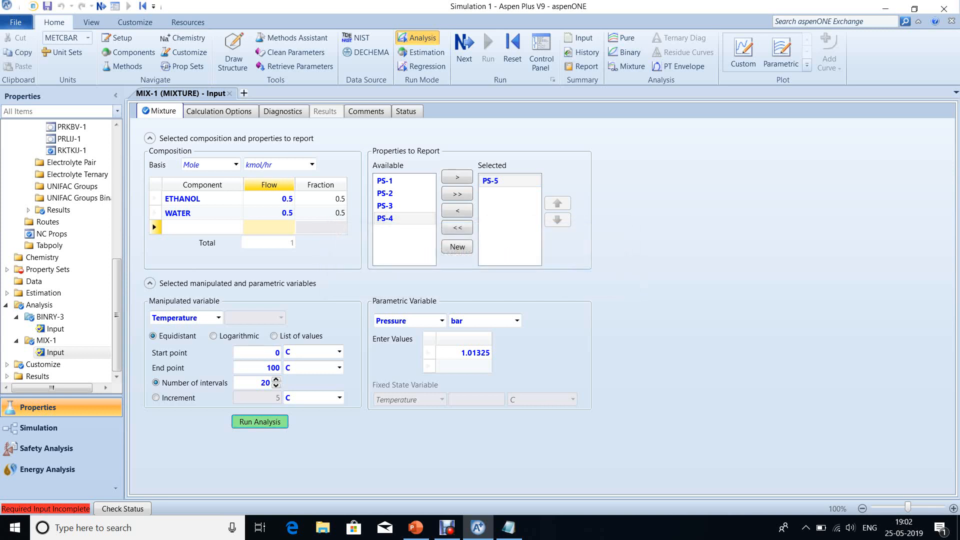
Remove PS-5 from the properties to report and check the status of the MIX-1 analysis
left_click(500, 181)
left_click(458, 211)
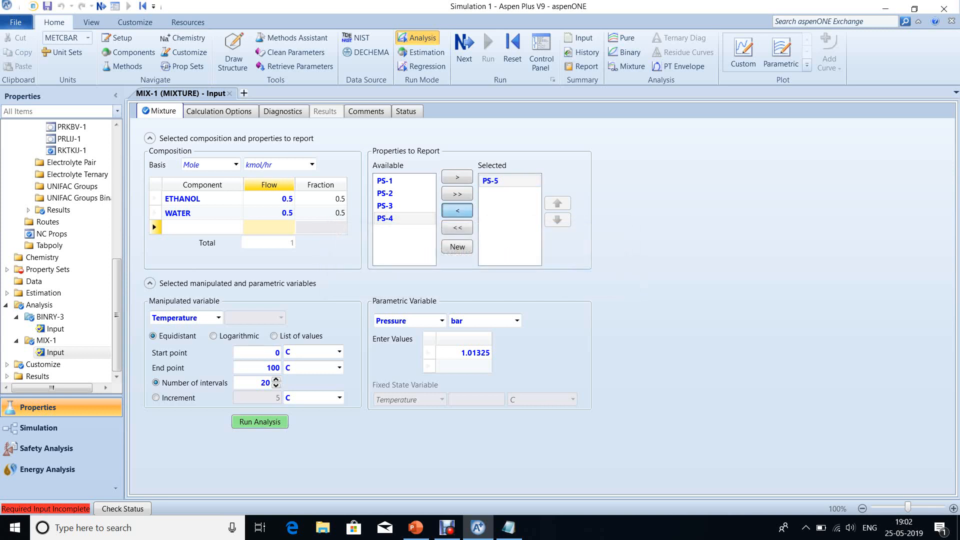
left_click(414, 112)
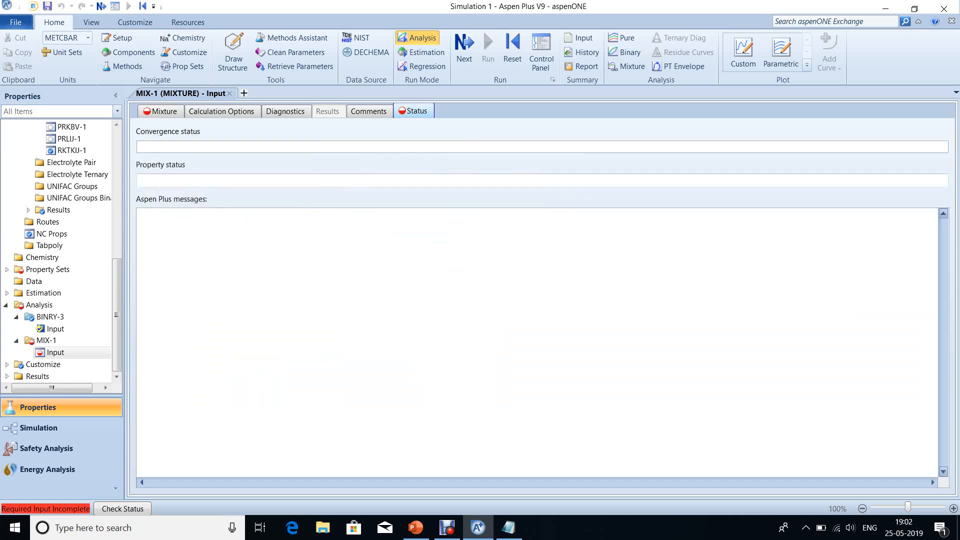
left_click(161, 111)
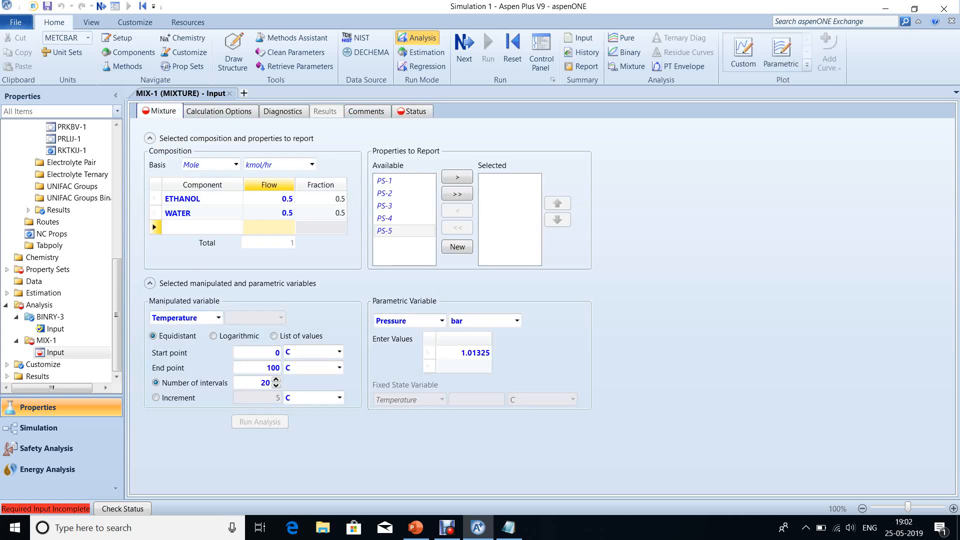
Set the MIX-1 temperature start point to 25 C and the parametric pressure to 2 bar
left_click(259, 353)
type("25")
left_click(464, 353)
type("2")
key("Return")
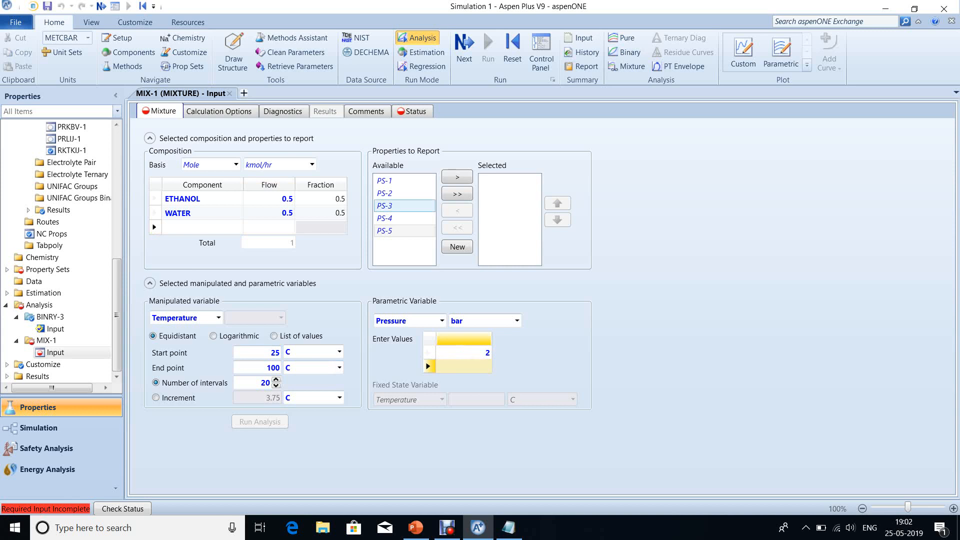
Create property set PS-6 containing Heat capacity, mixture (CPMX), found by searching "Cp", and run the MIX-1 analysis
left_click(457, 247)
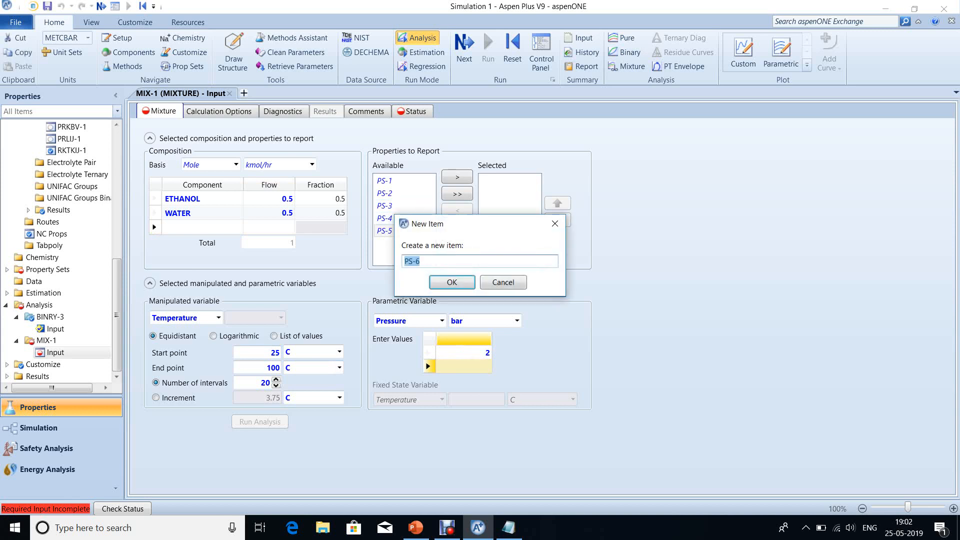
key("Return")
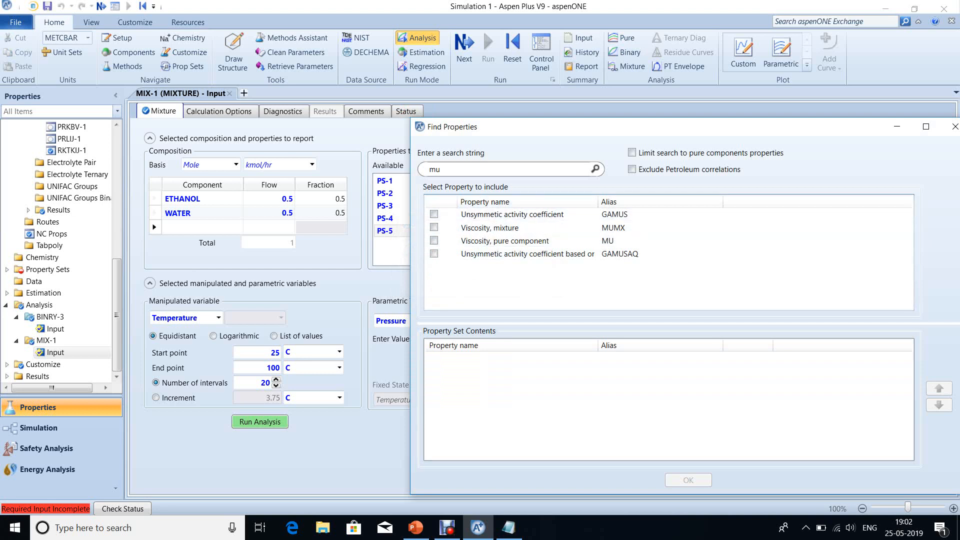
key("BackSpace")
key("BackSpace")
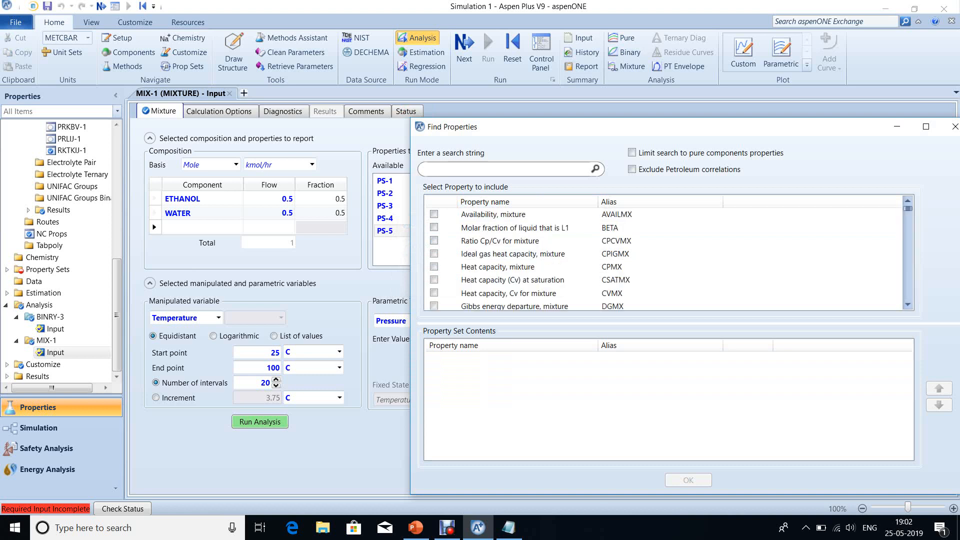
type("Cp")
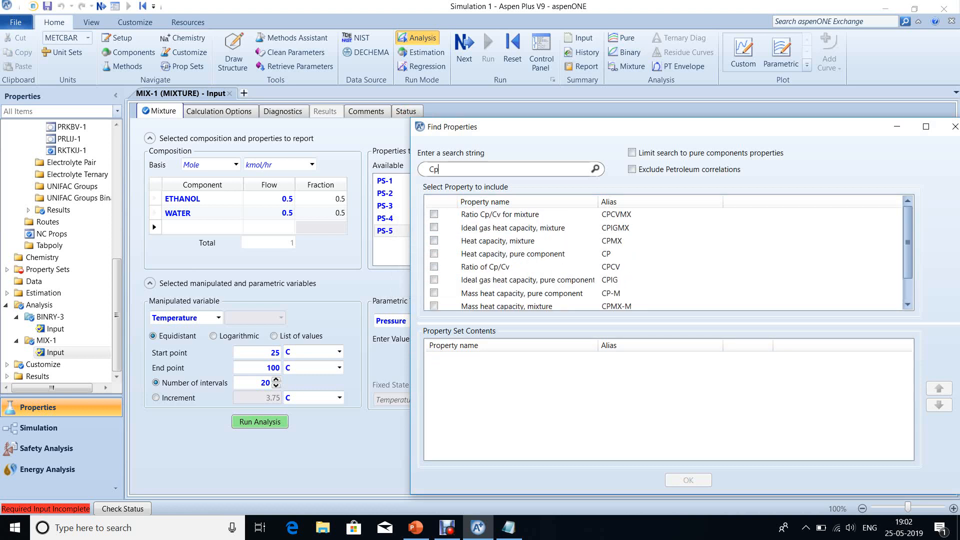
left_click(434, 241)
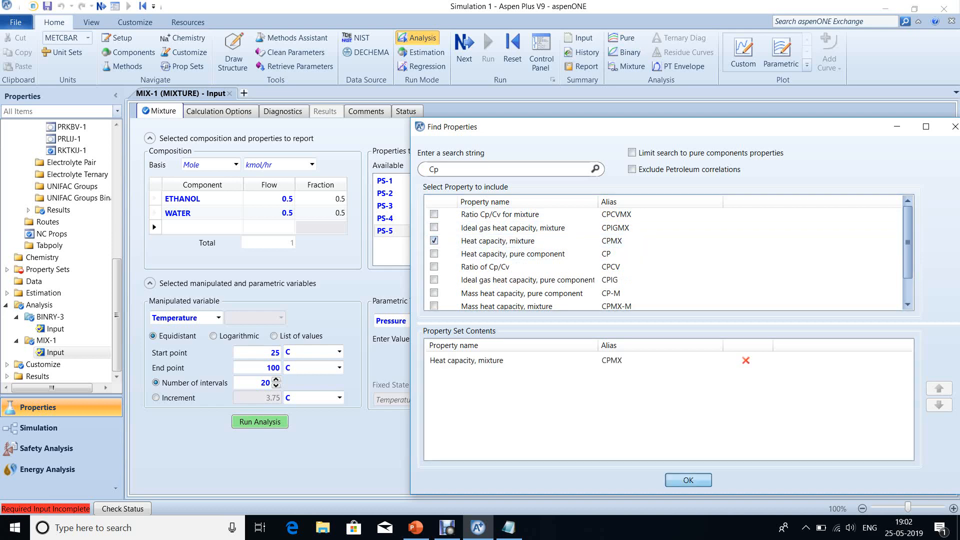
left_click(688, 480)
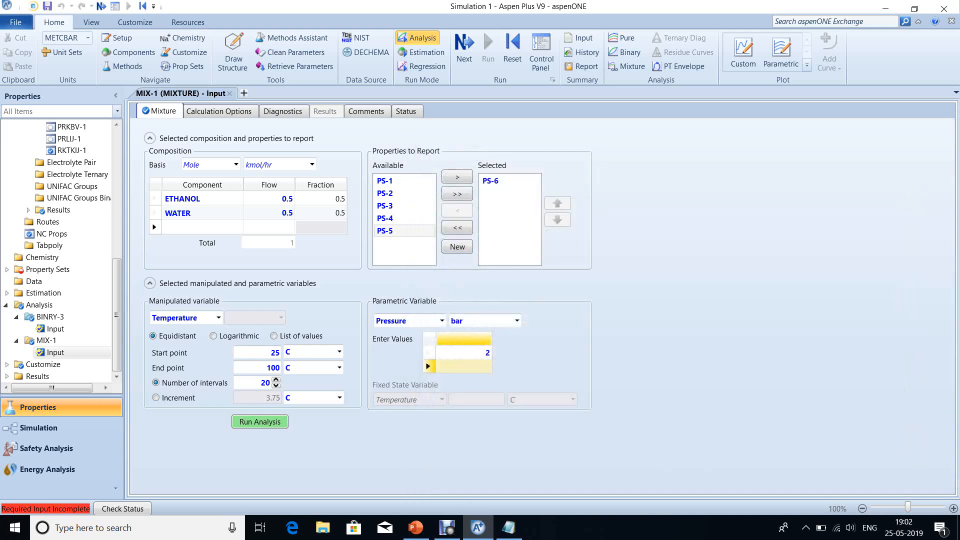
left_click(260, 423)
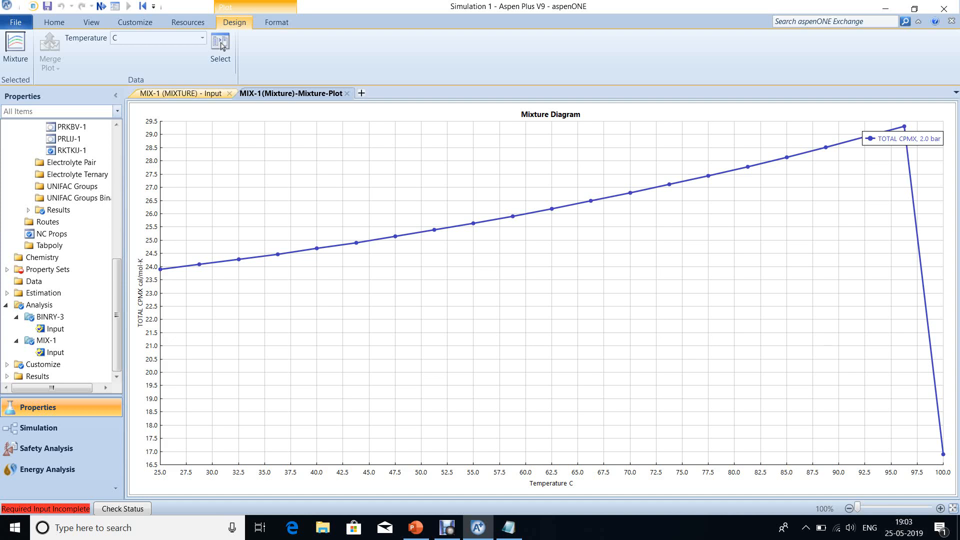
Replace PS-6 with PS-5 in the MIX-1 reported properties and try to run the analysis
left_click(181, 94)
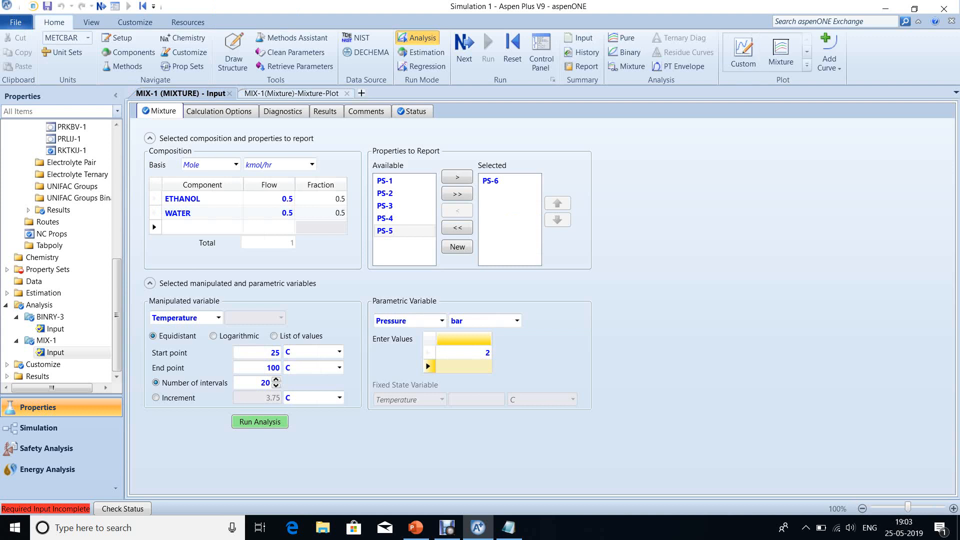
left_click(404, 231)
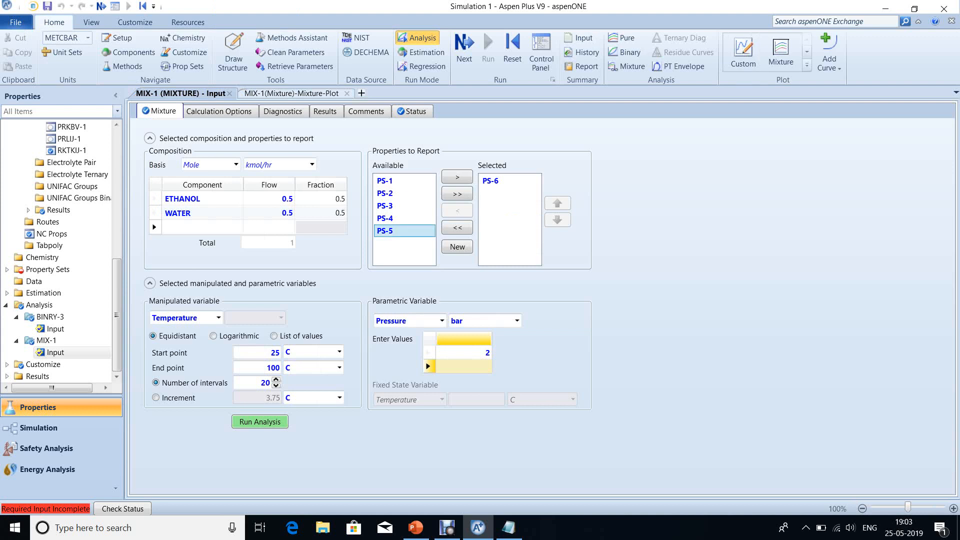
left_click(457, 178)
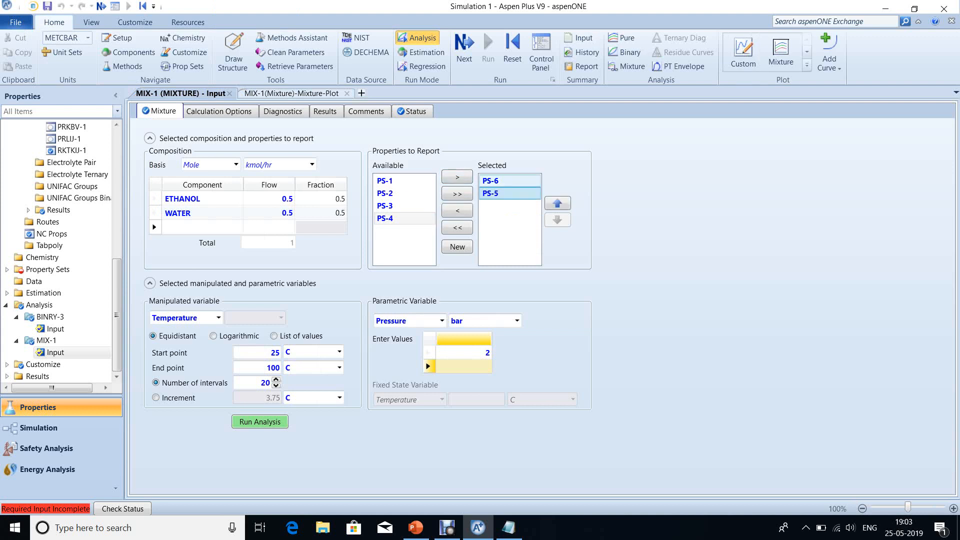
left_click(510, 181)
left_click(458, 211)
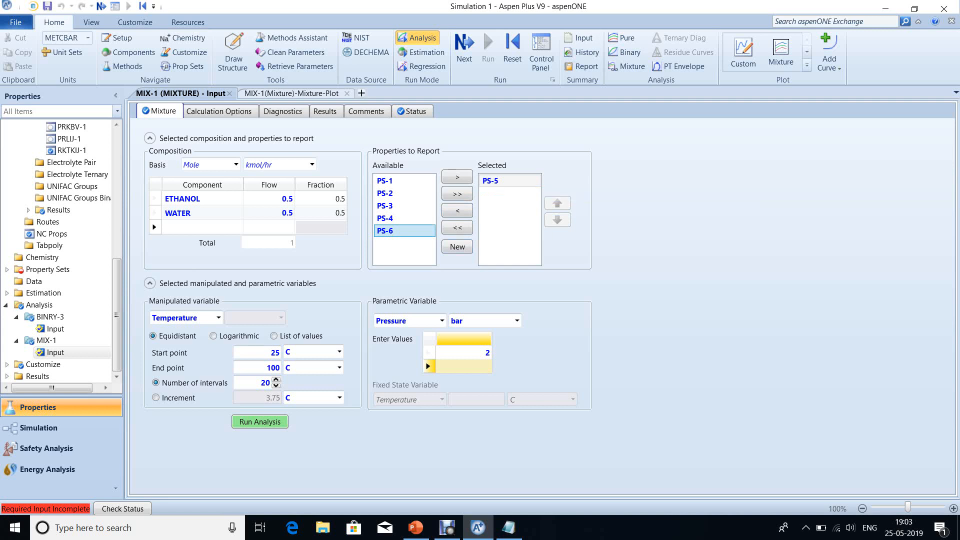
left_click(259, 422)
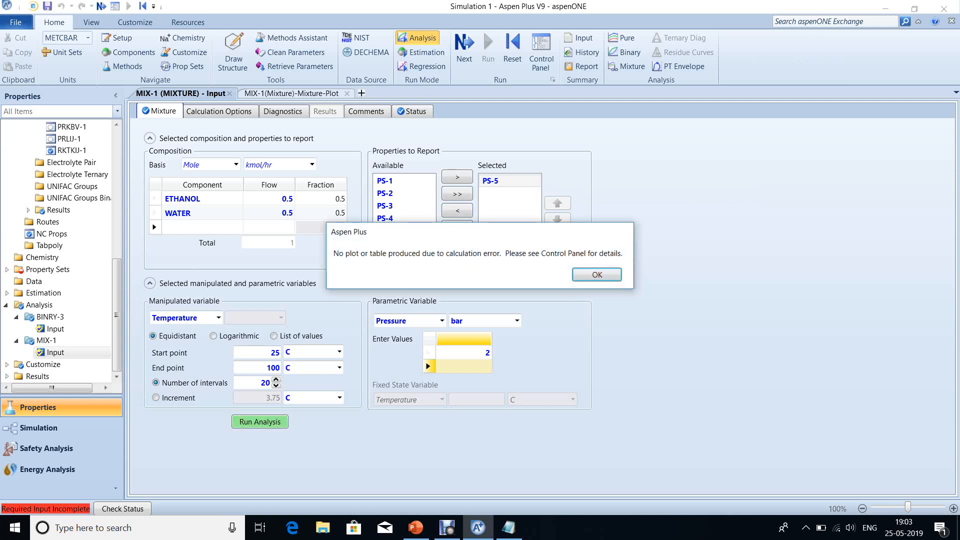
key("Return")
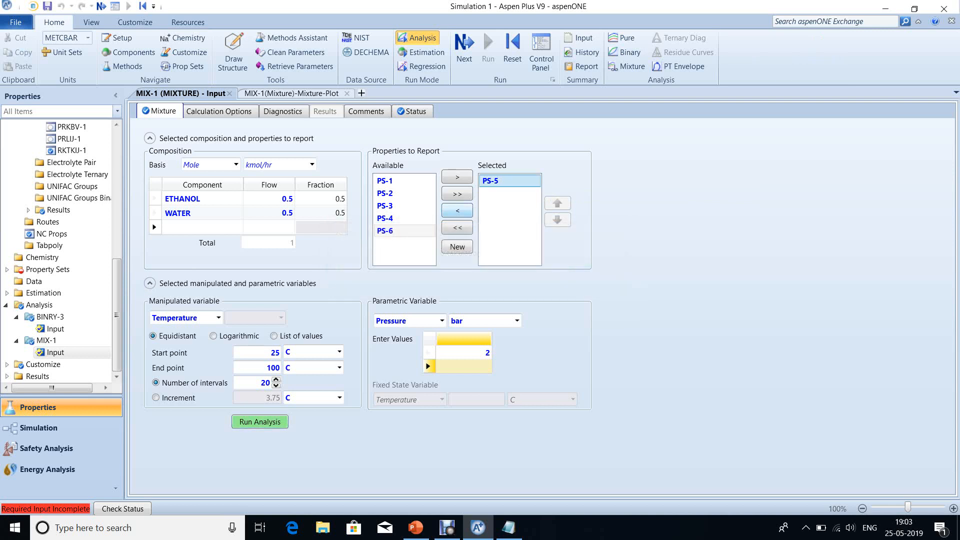
Replace PS-5 with a new property set PS-7 containing Density, mixture (RHOMX), found by searching the properties for "Rho"
left_click(457, 210)
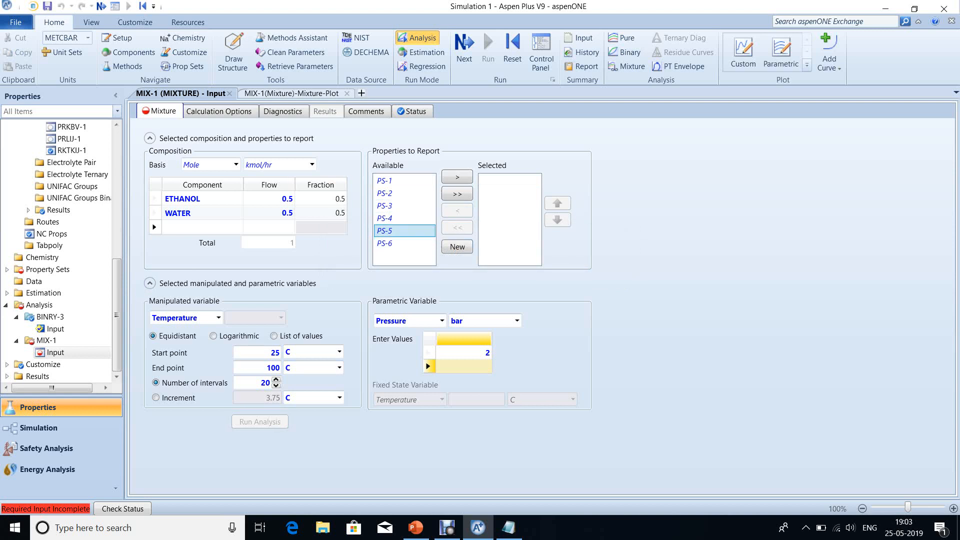
left_click(457, 247)
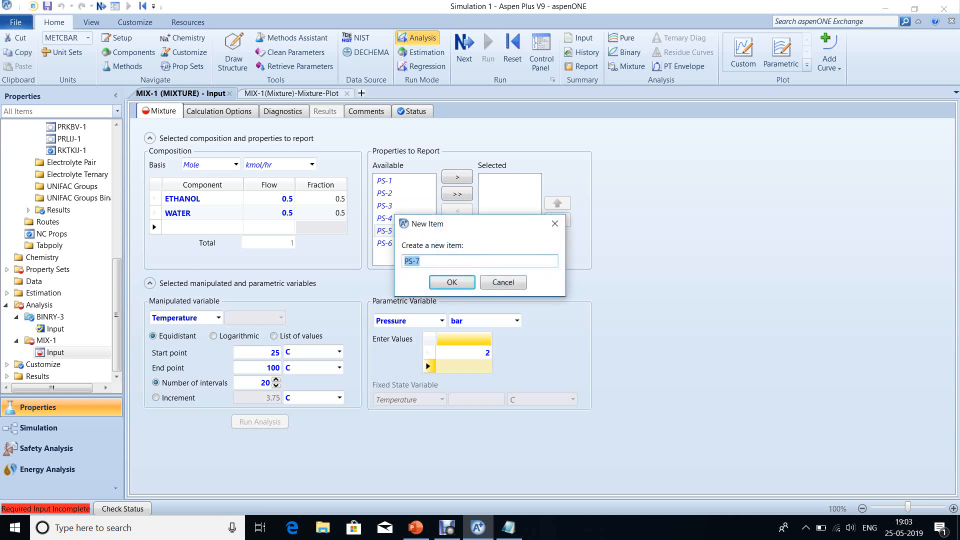
key("Return")
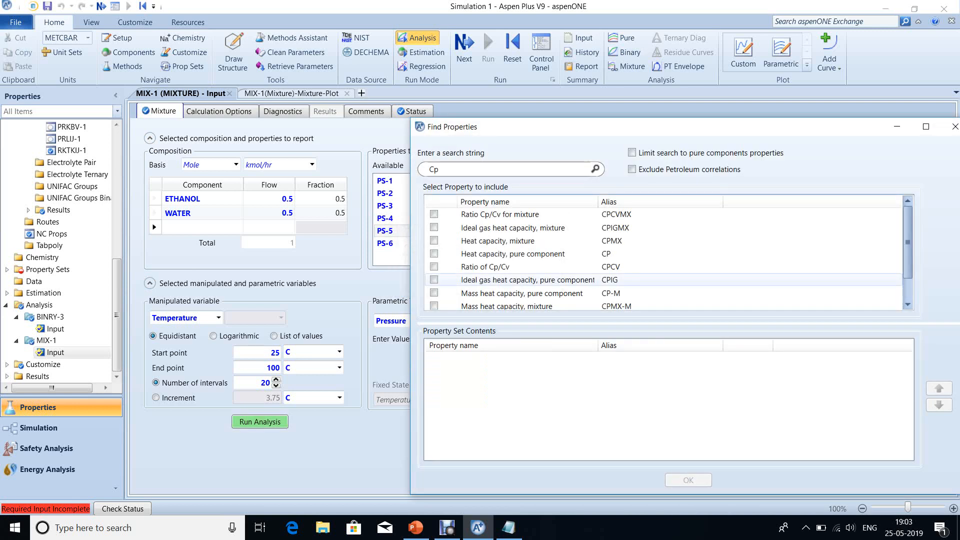
left_click_drag(908, 243, 908, 261)
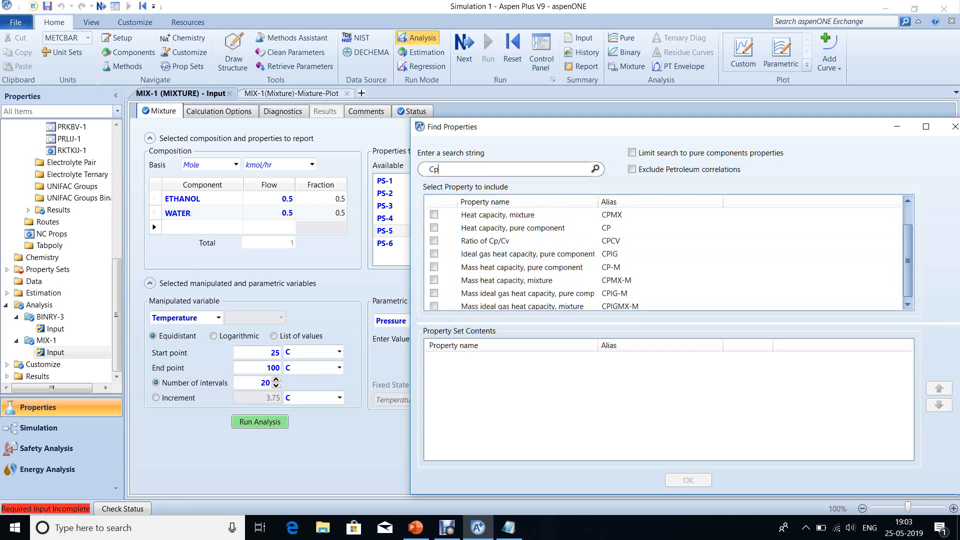
key("BackSpace")
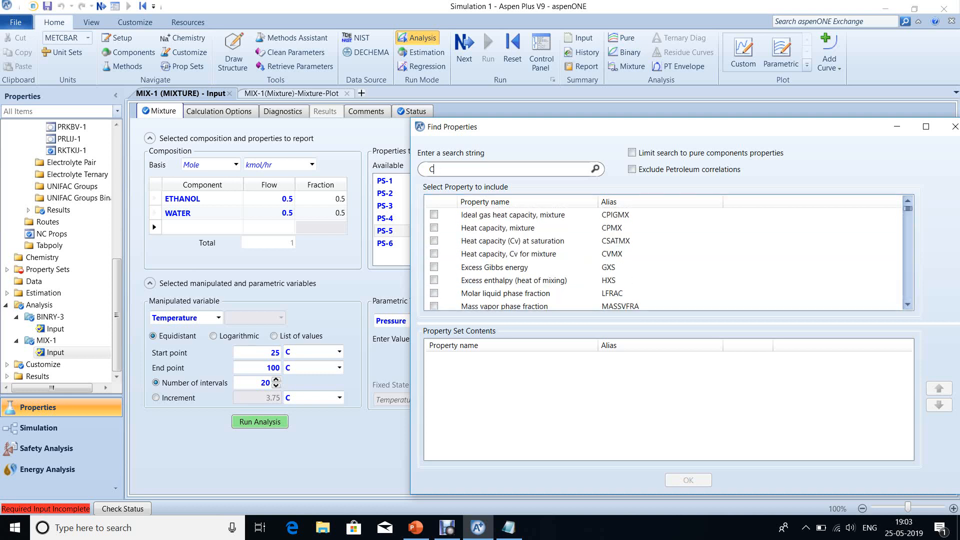
key("BackSpace")
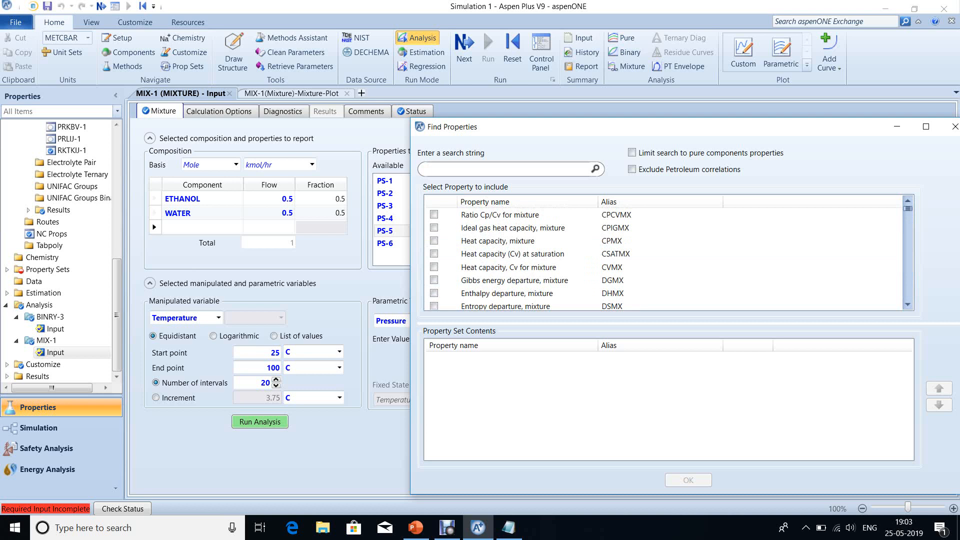
type("Rho")
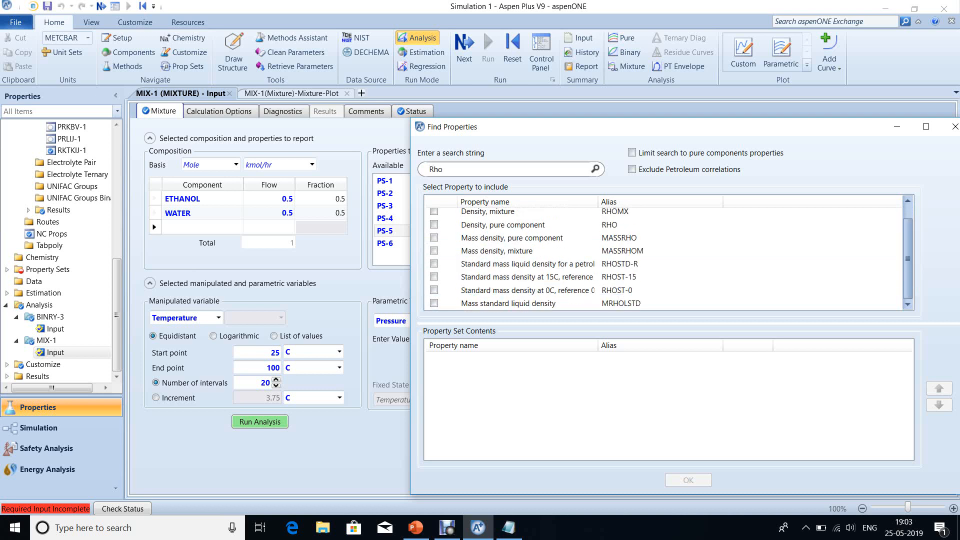
left_click(434, 212)
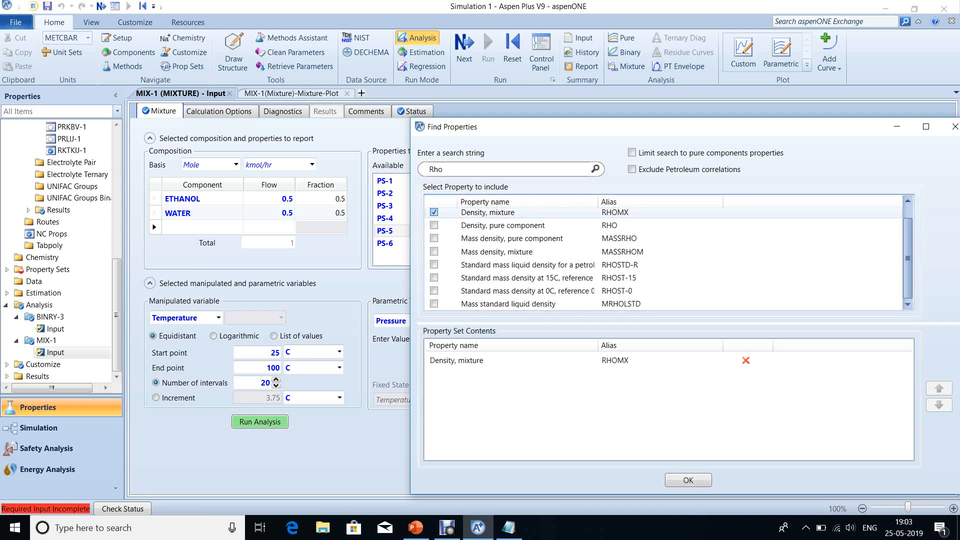
left_click(688, 480)
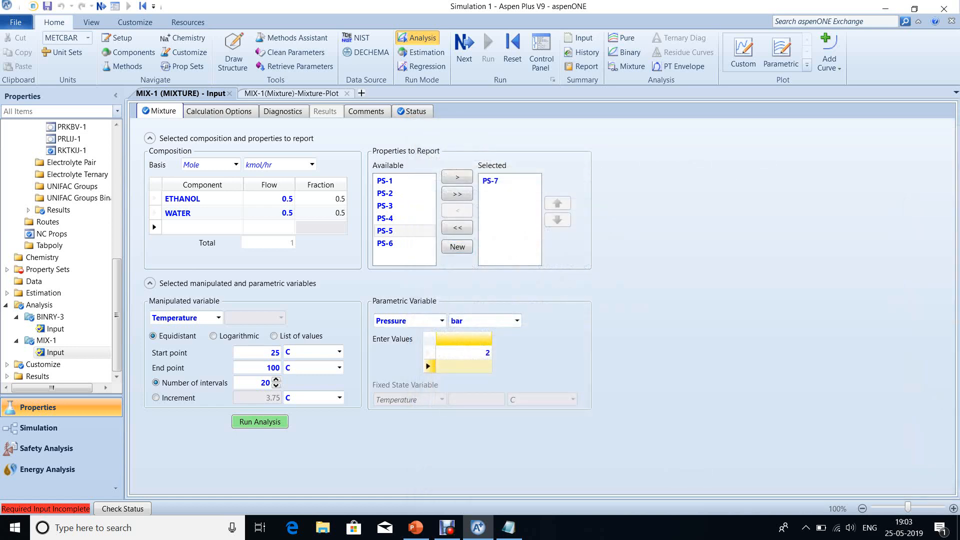
Run the MIX-1 analysis at 2 bar and use the tracker to read the density curve where its steep drop begins
left_click(464, 353)
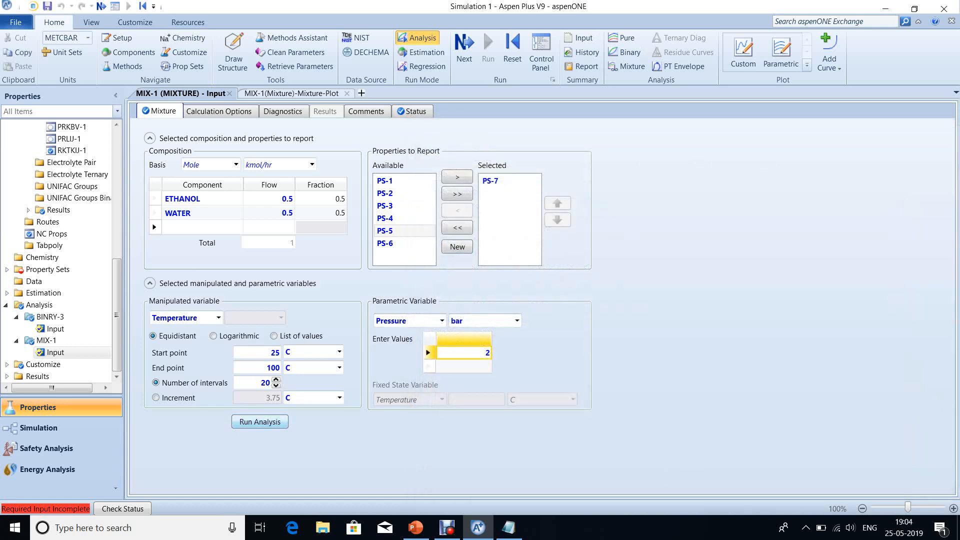
left_click(260, 423)
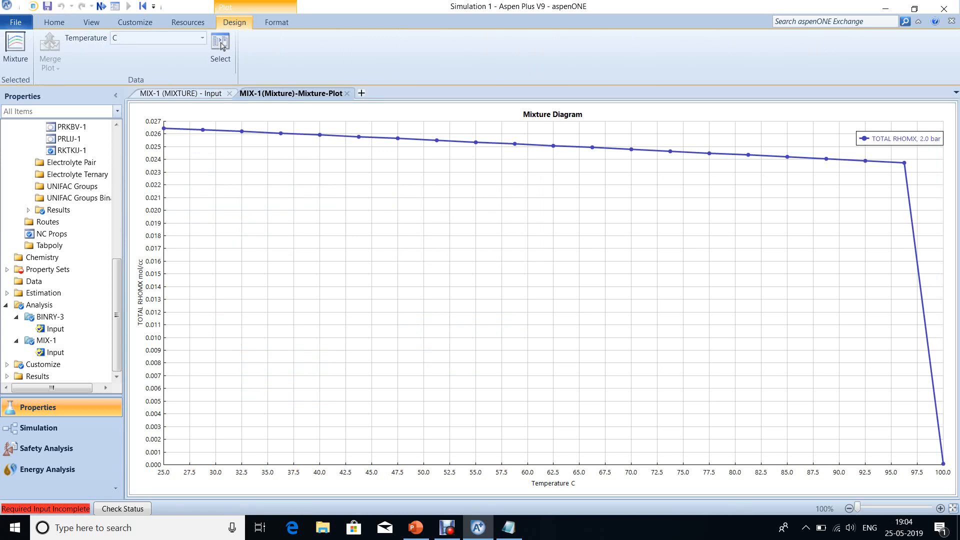
right_click(783, 163)
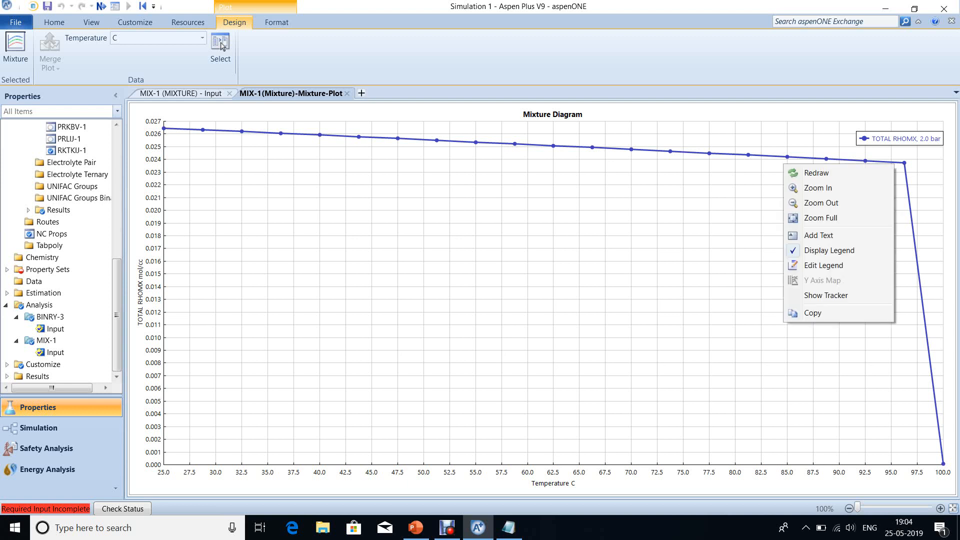
left_click(827, 295)
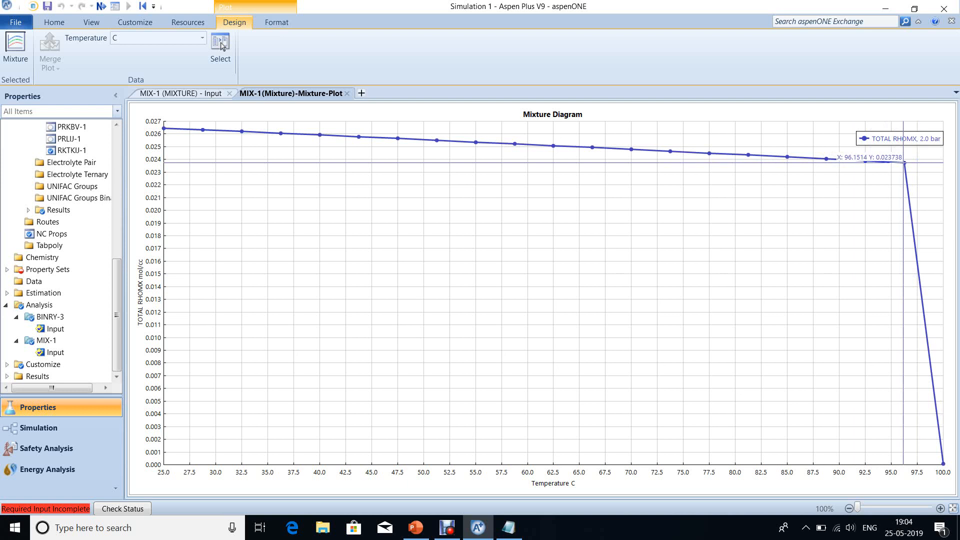
mouse_move(903, 163)
Start a new property set for the MIX-1 analysis and clear the previous property search string
left_click(181, 93)
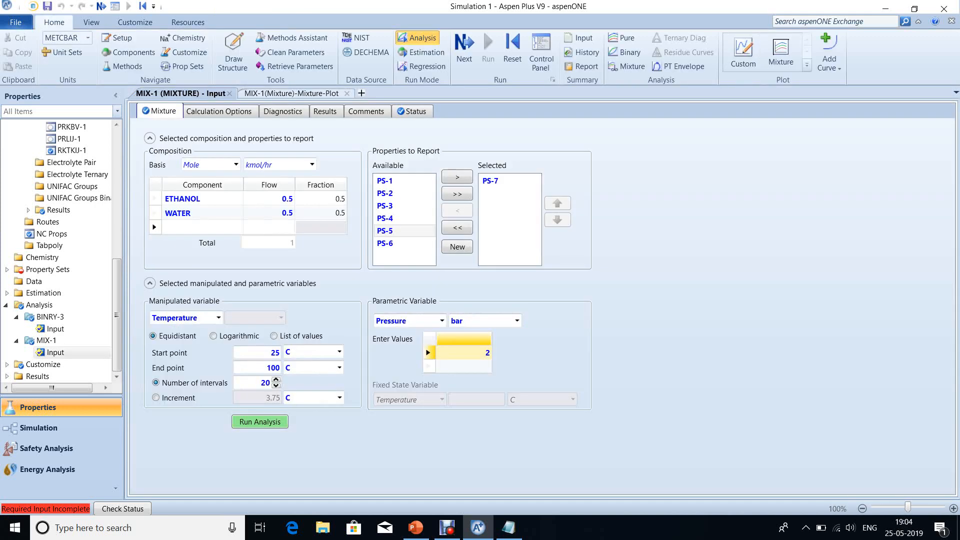
left_click(458, 246)
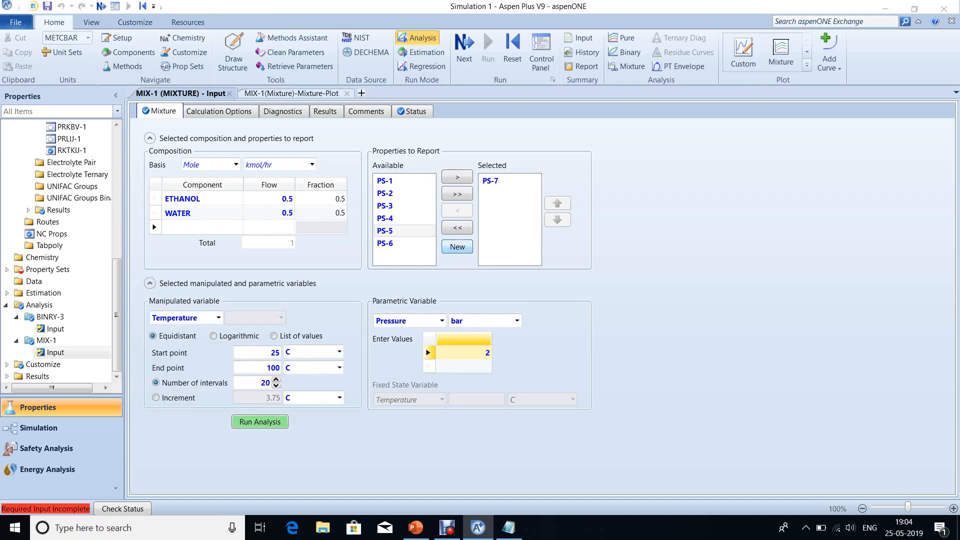
key("Return")
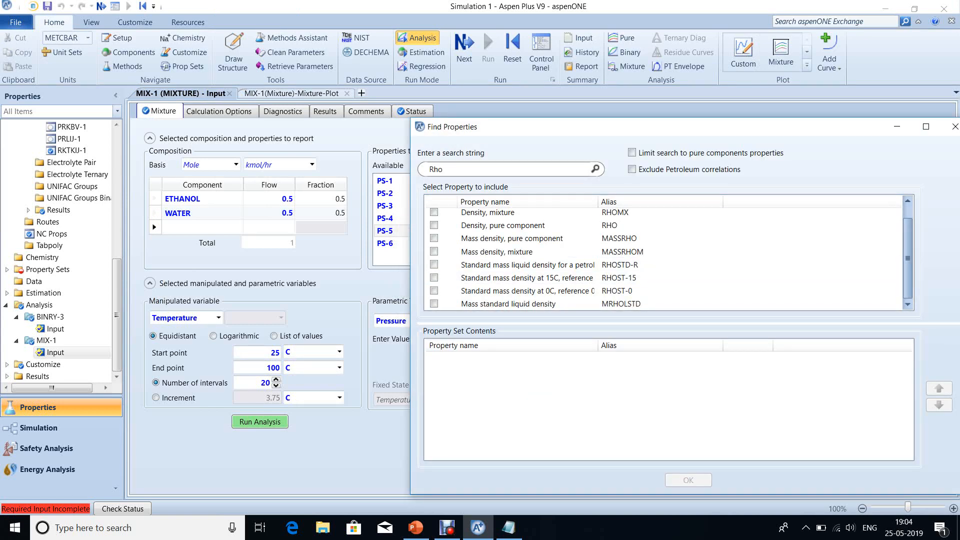
key("BackSpace")
key("BackSpace")
key("BackSpace")
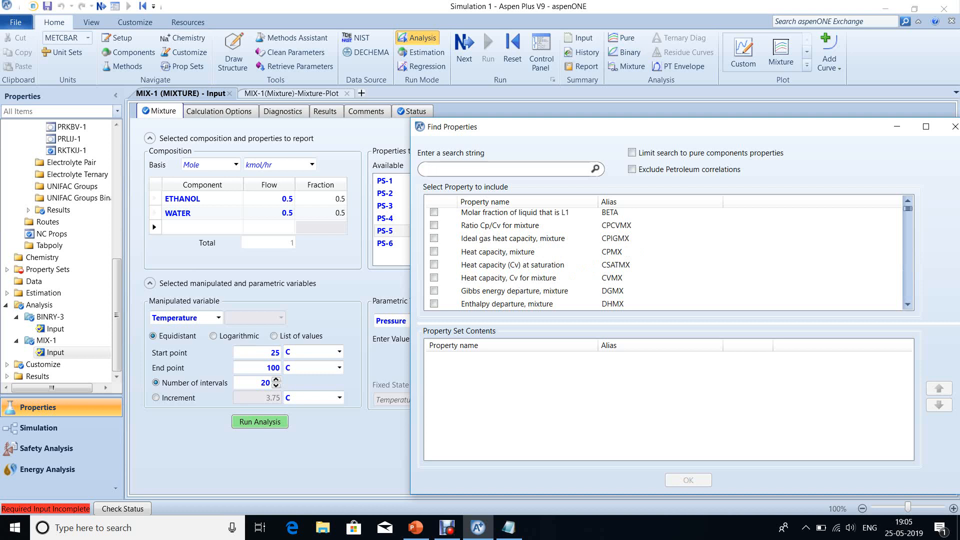
Search the available properties for "liquid" and clear the search string again
type("l")
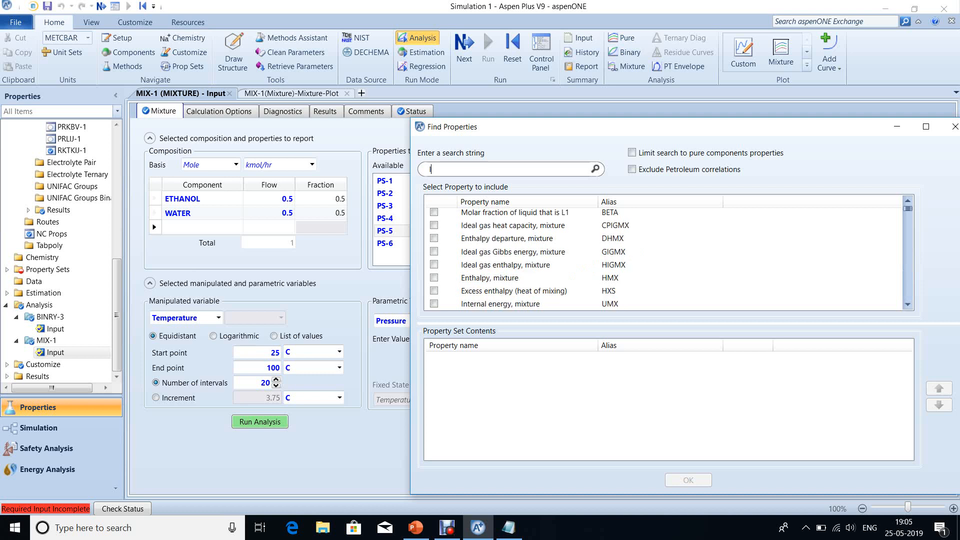
type("i")
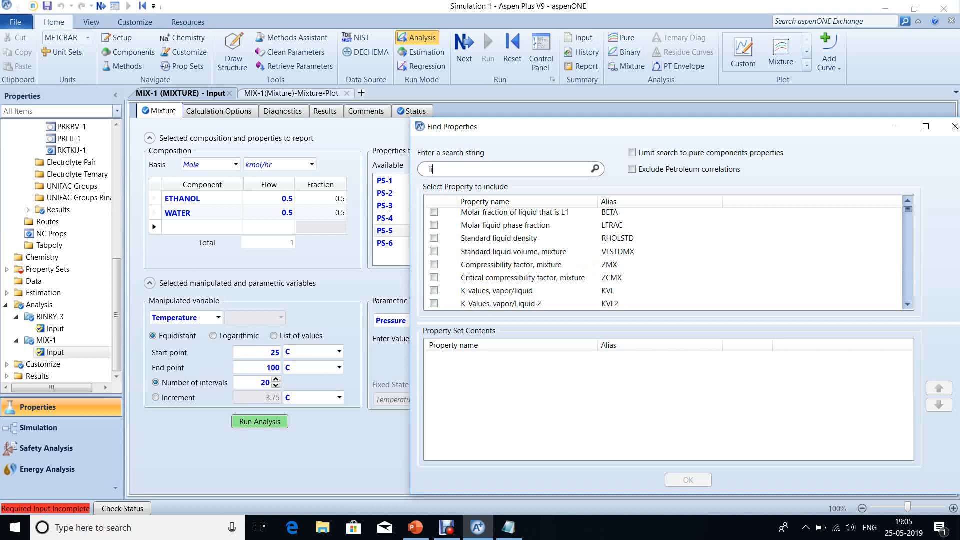
type("quid")
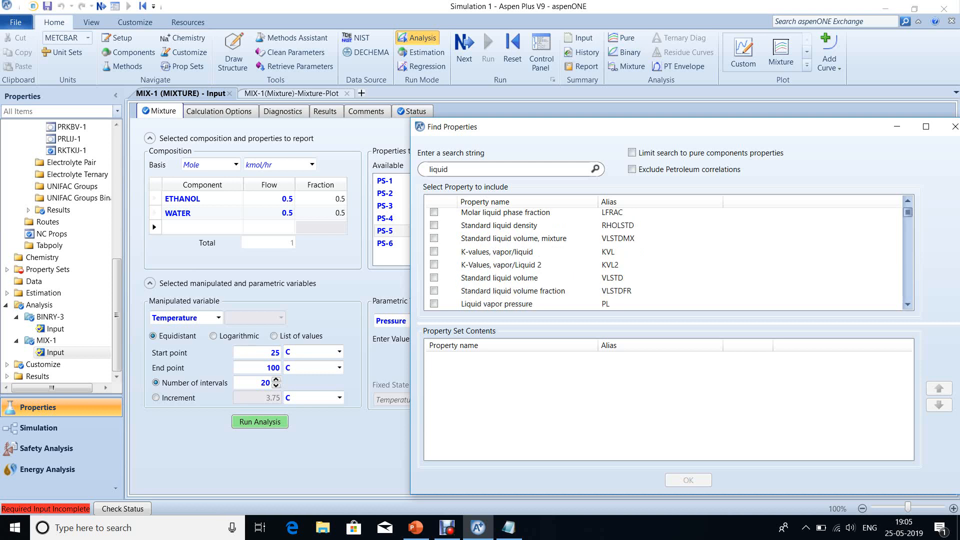
key("BackSpace")
key("BackSpace")
key("BackSpace")
key("BackSpace")
key("BackSpace")
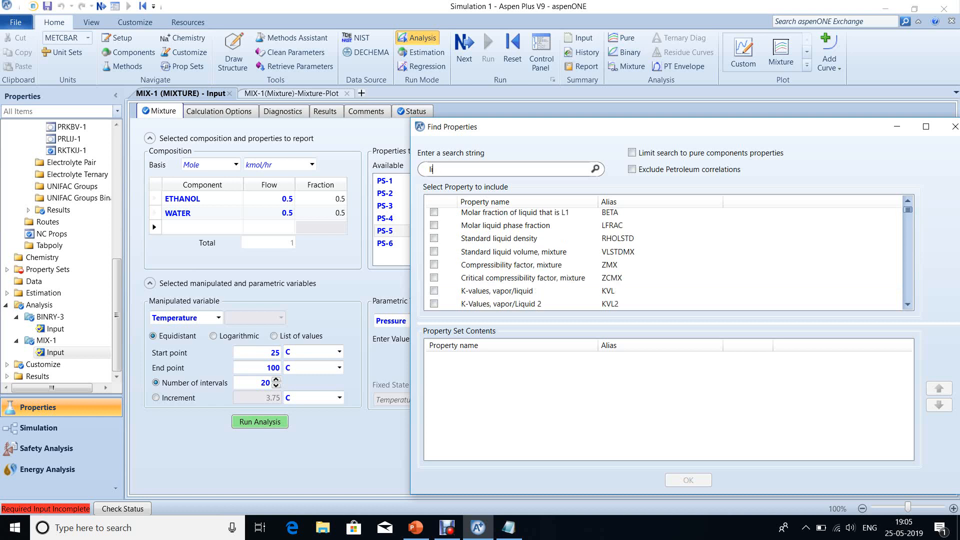
key("BackSpace")
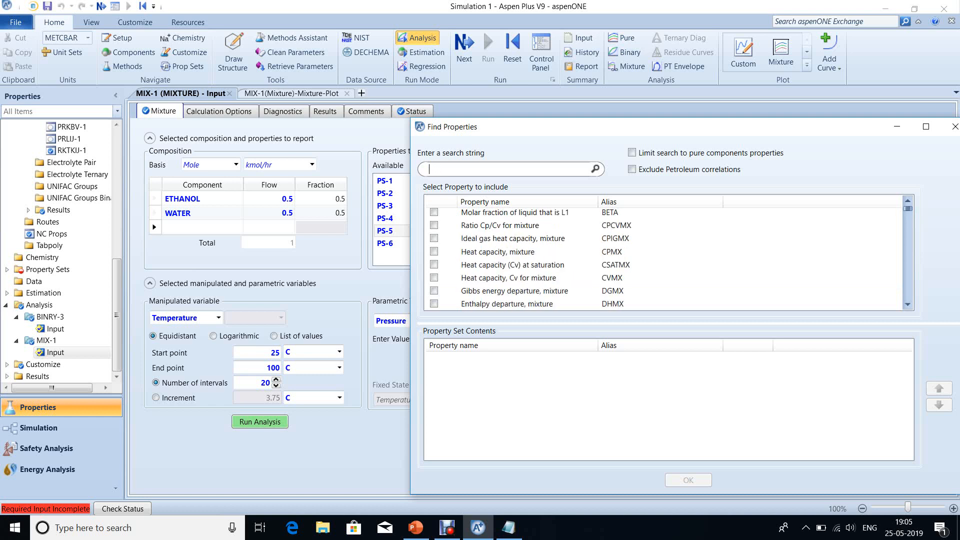
Create a property set containing Mass vapor phase fraction (MASSVFRA), found by searching "phase", and remove PS-7 from the reported properties
type("phase")
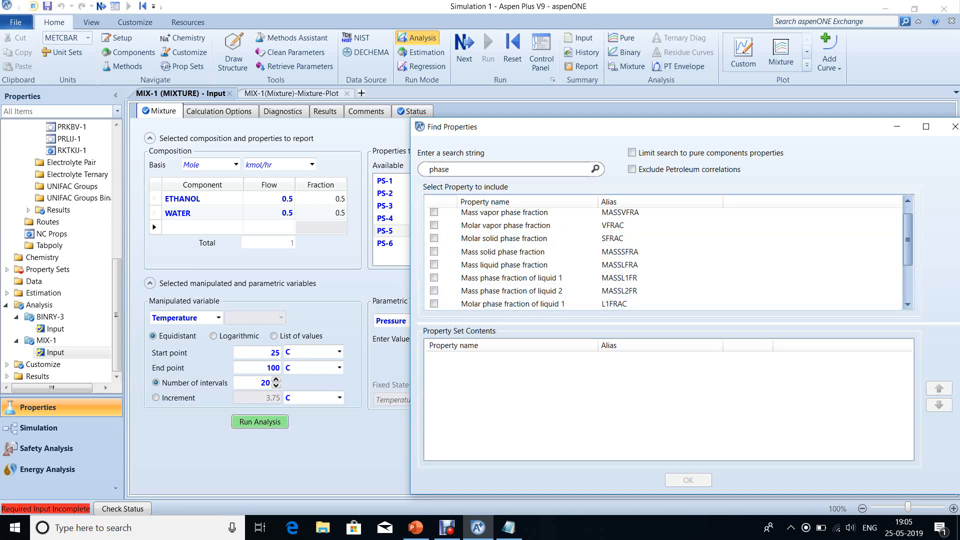
left_click(434, 212)
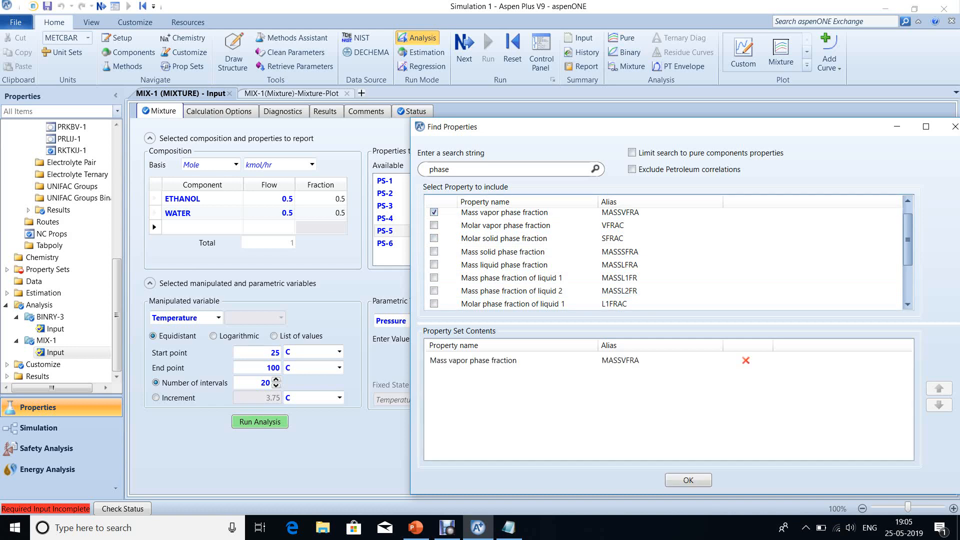
left_click(688, 481)
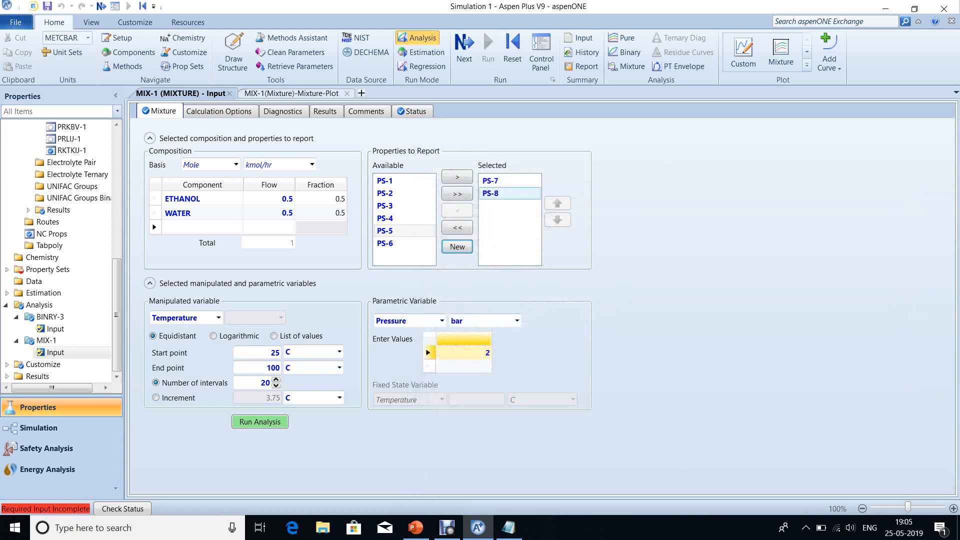
left_click(495, 182)
left_click(457, 211)
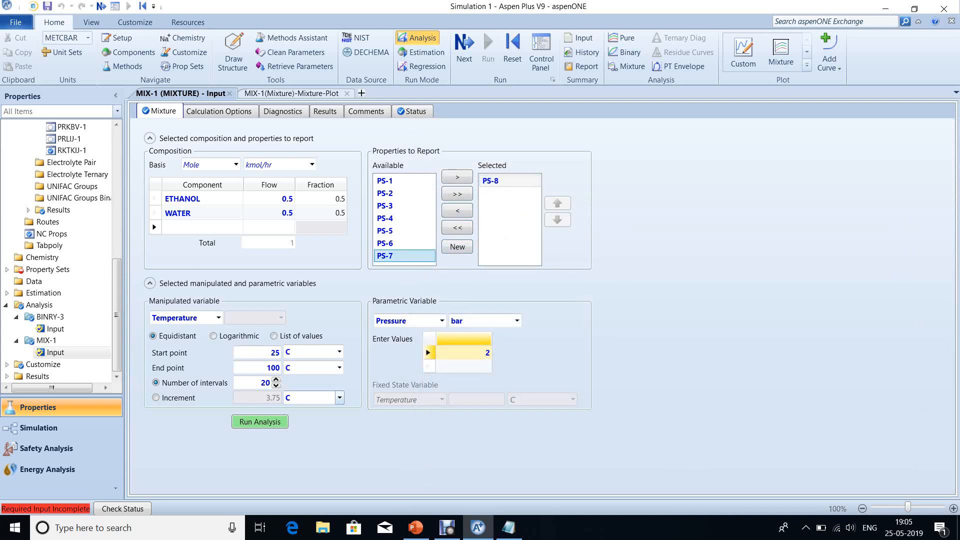
Run the MIX-1 analysis, examine where the vapor fraction curve starts rising, and close the plot
left_click(261, 422)
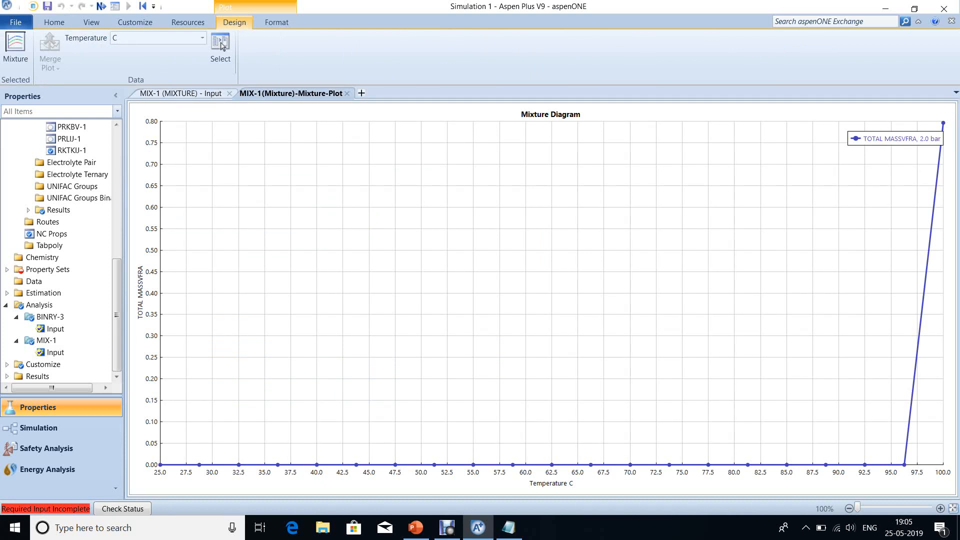
mouse_move(904, 465)
left_click(347, 93)
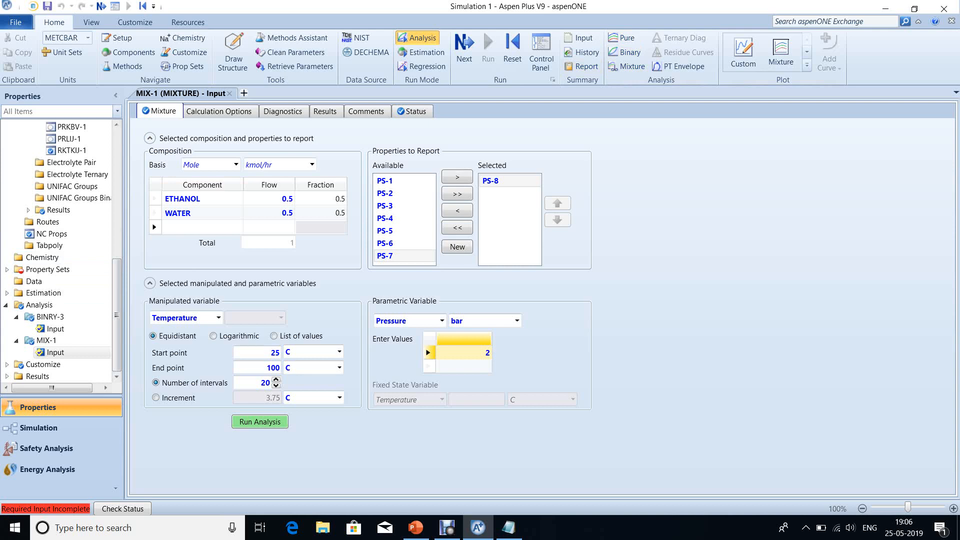
Switch to the PowerPoint presentation and add a new slide after slide 5
left_click(416, 527)
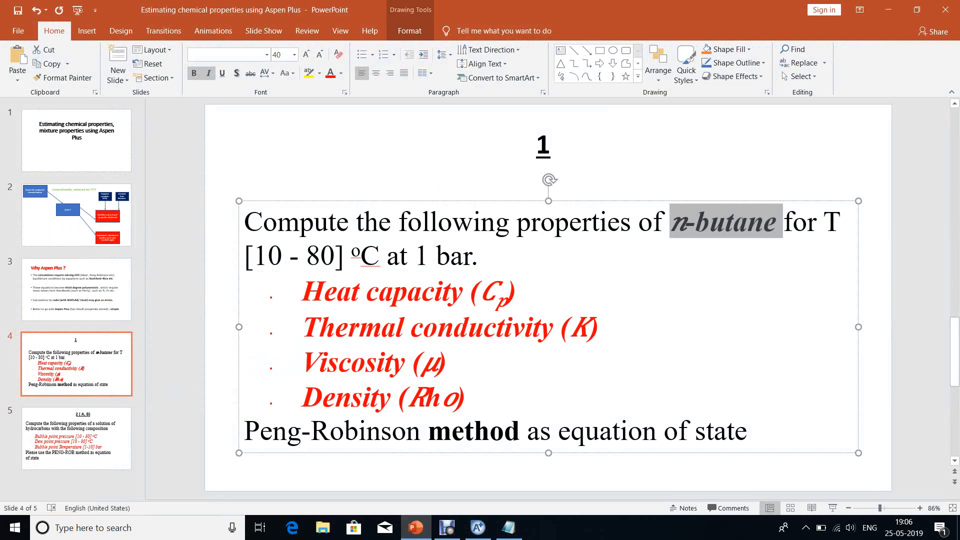
left_click(467, 327)
left_click(70, 433)
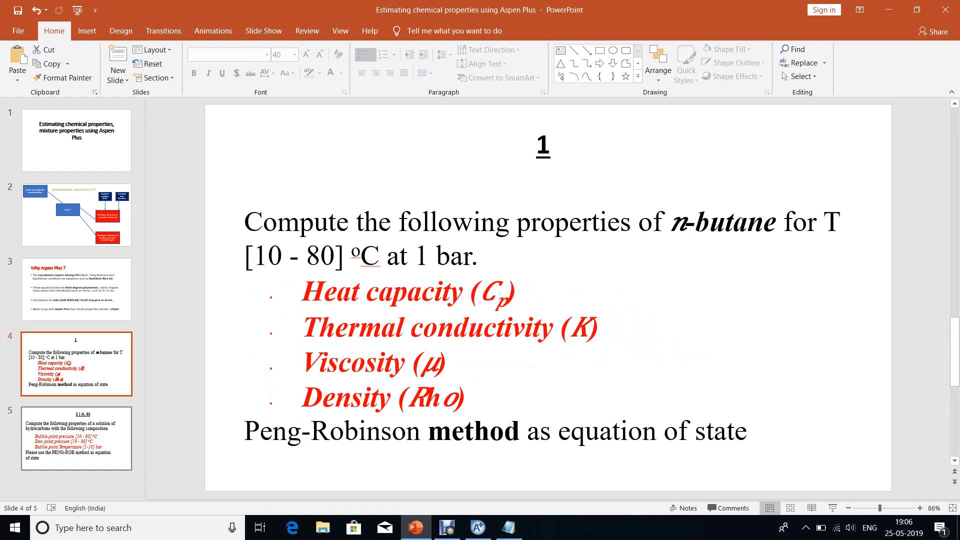
left_click(72, 434)
left_click(72, 481)
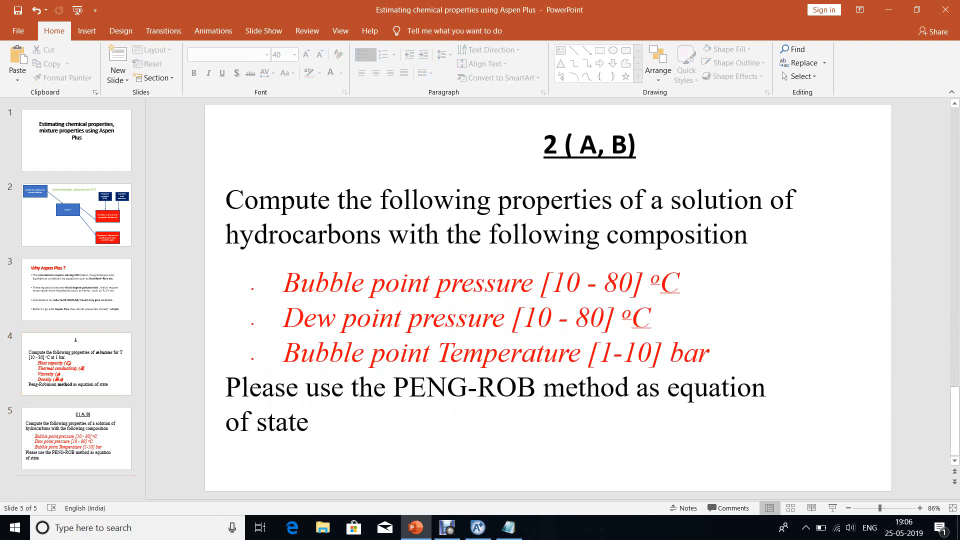
key("Return")
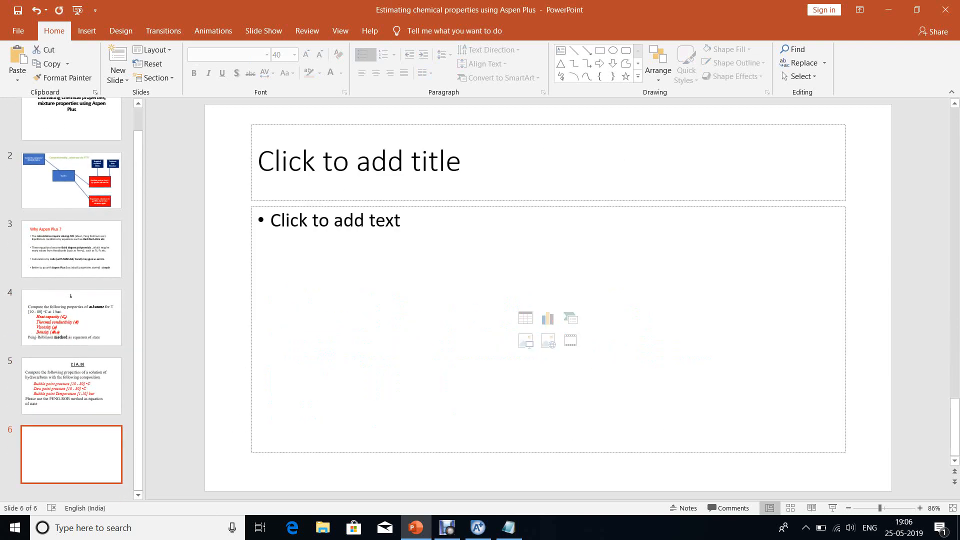
Enter "Thank you !!" without a bullet in the new slide's body text
left_click(336, 221)
key("BackSpace")
type("Thank")
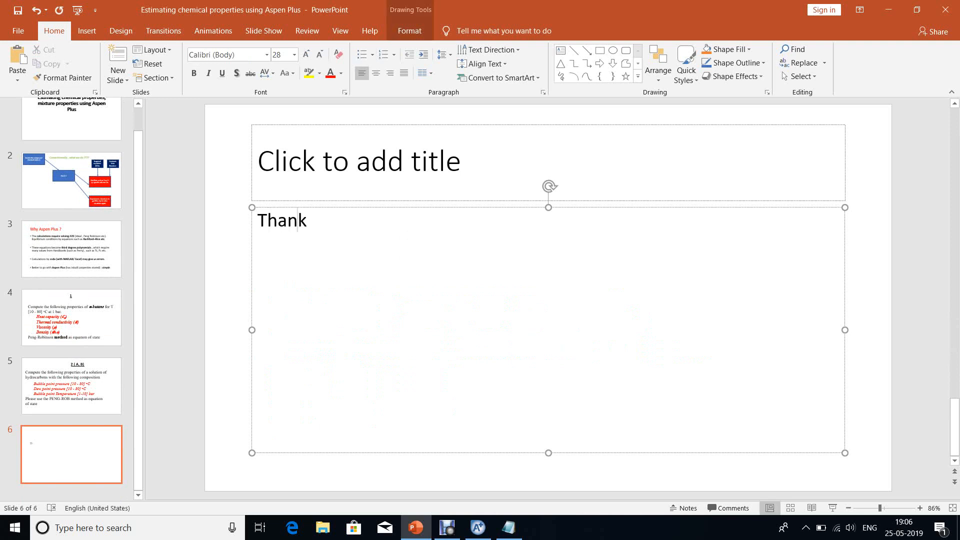
type(" you !!")
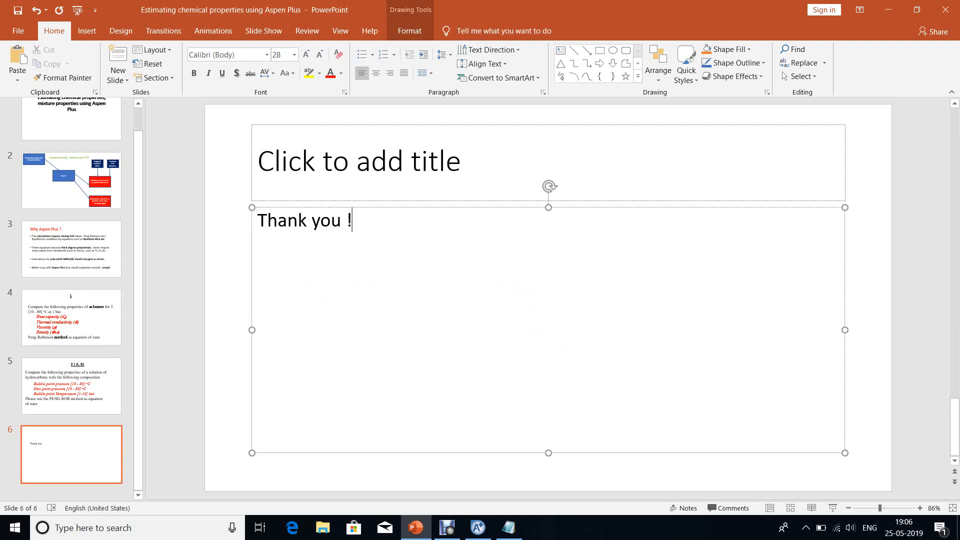